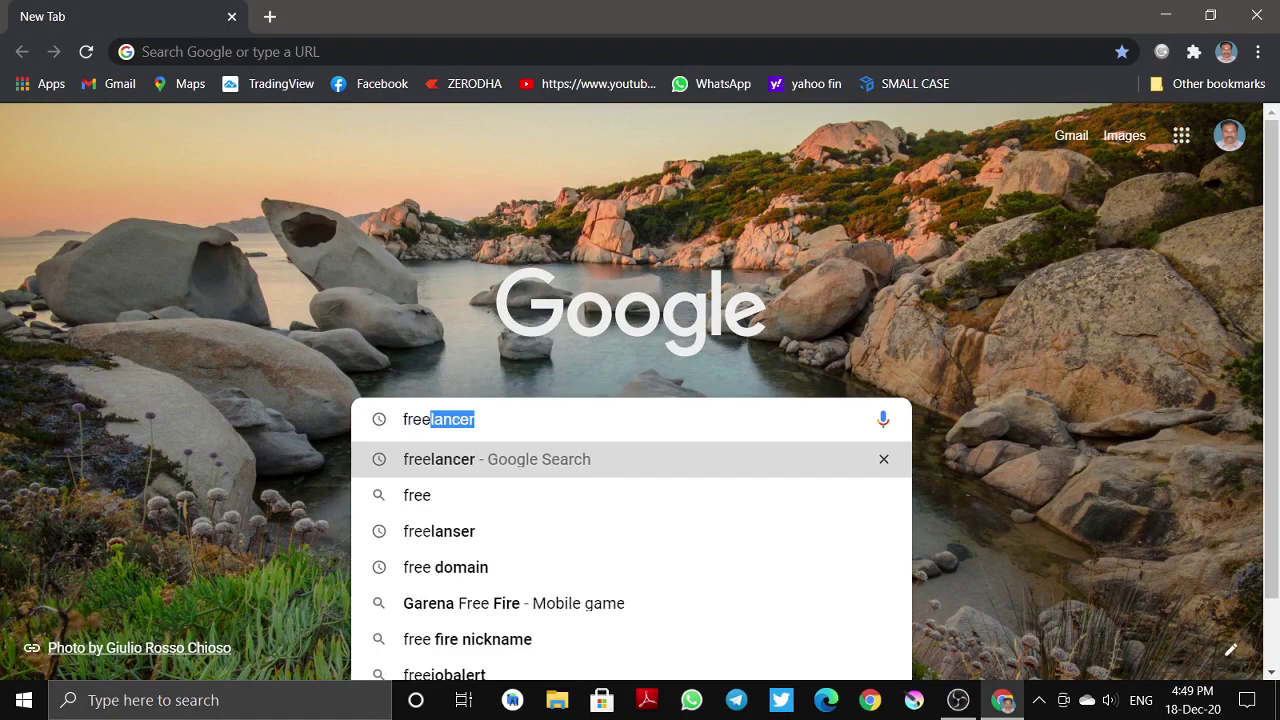
- Search Google for freelancer and highlight the top Freelancer.com result's title text
{"action": "key", "text": "Return"}
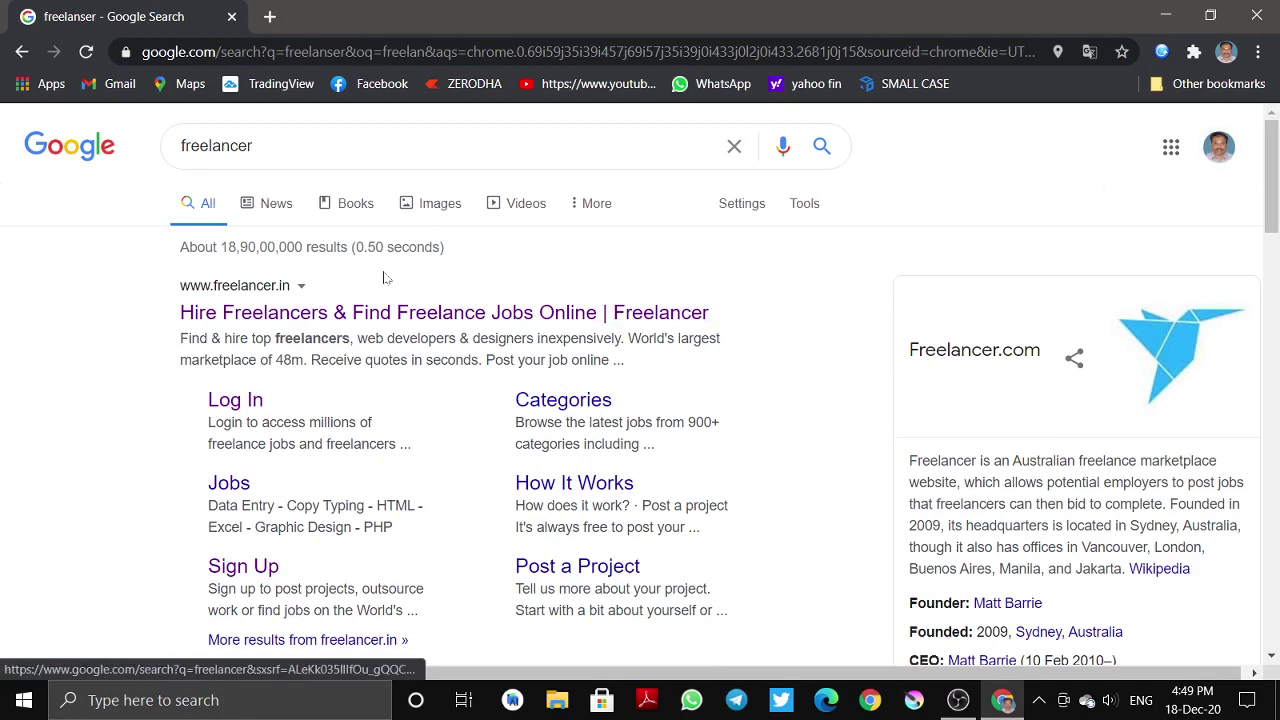
{"action": "left_click_drag", "start_coordinate": [722, 318], "coordinate": [180, 313]}
{"action": "left_click", "coordinate": [176, 328]}
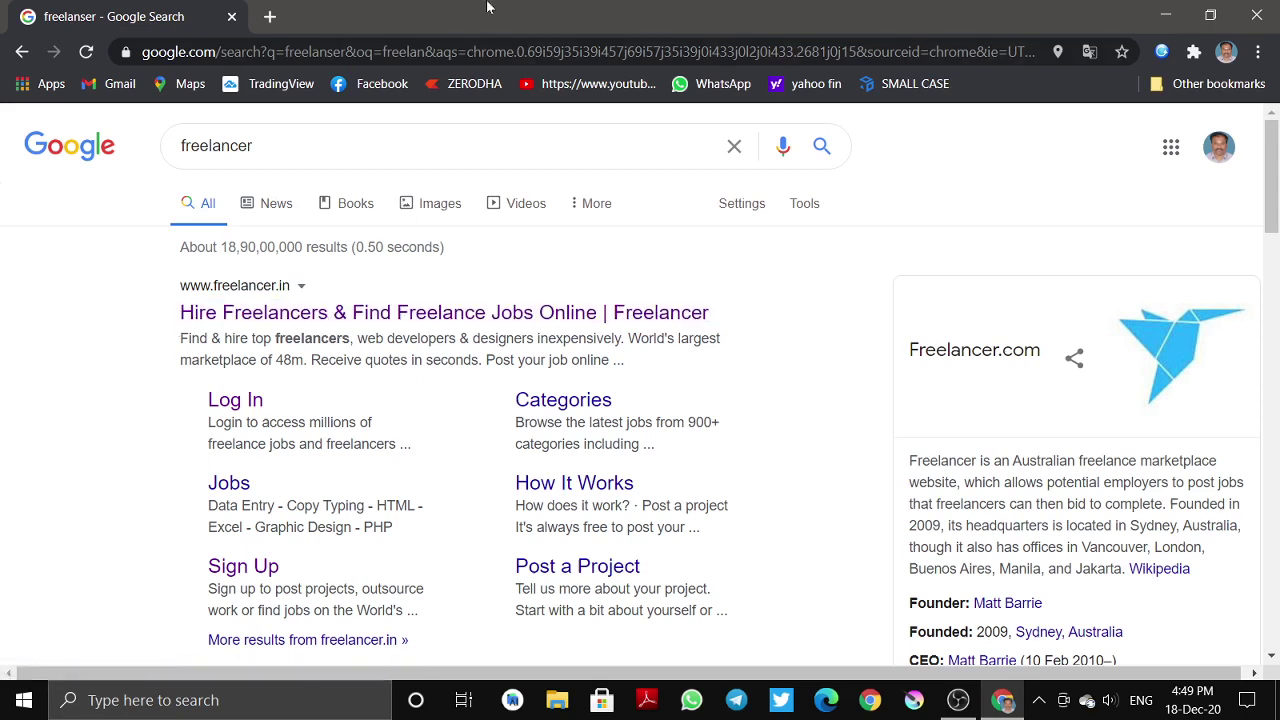
{"action": "scroll", "coordinate": [397, 289], "scroll_direction": "down", "scroll_amount": 4}
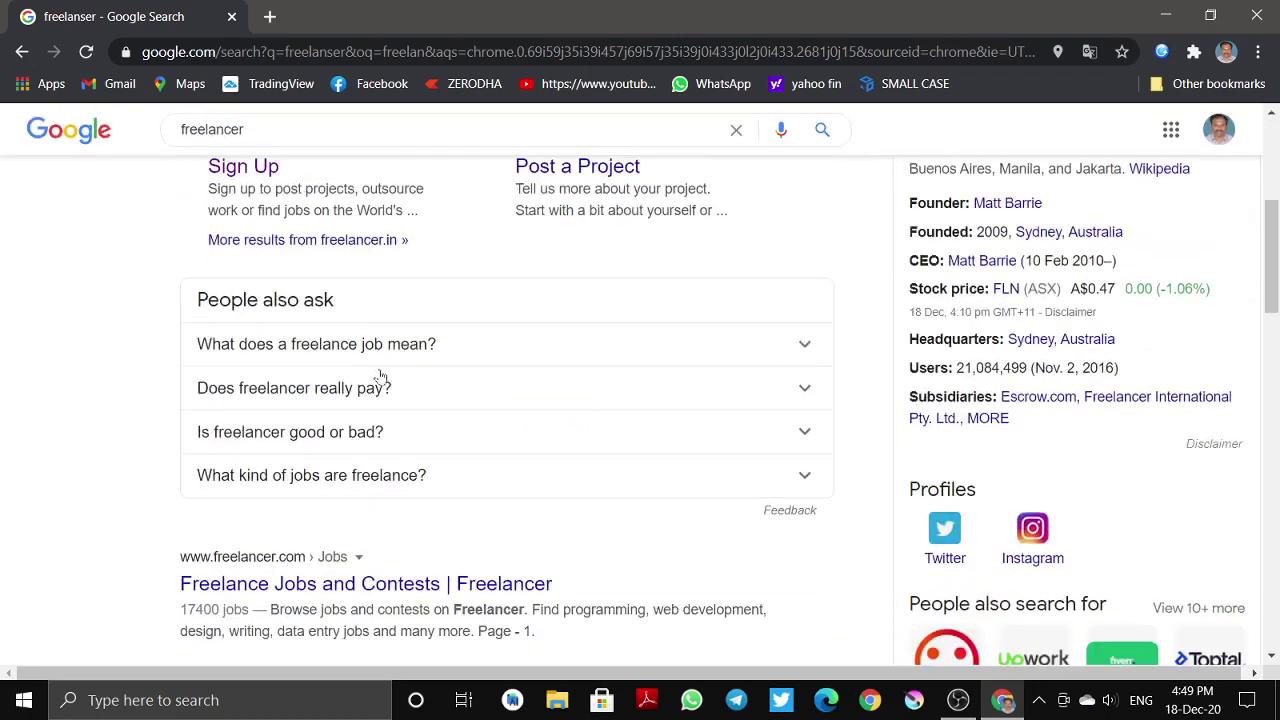
{"action": "scroll", "coordinate": [397, 289], "scroll_direction": "up", "scroll_amount": 3}
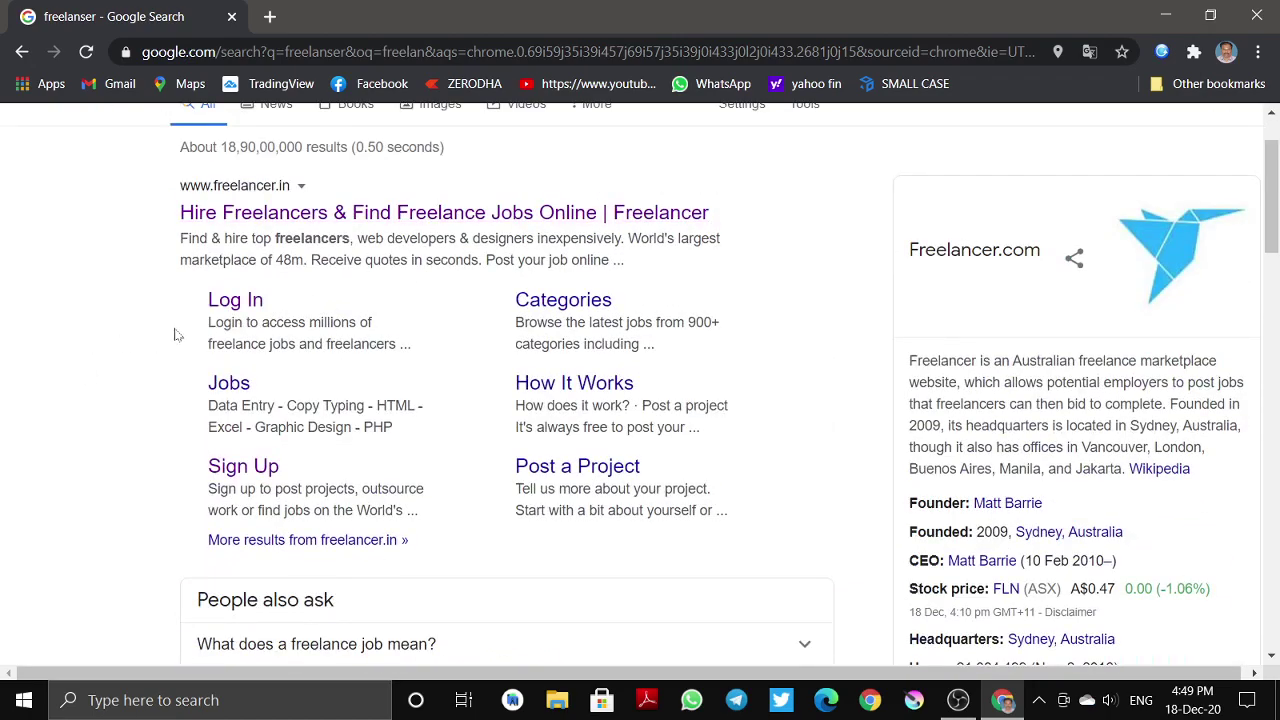
{"action": "left_click_drag", "start_coordinate": [174, 334], "coordinate": [417, 350]}
{"action": "left_click", "coordinate": [411, 392]}
- Check Freelancer.com's founding year, 2009, in the company panel, then select the search query
{"action": "scroll", "coordinate": [417, 534], "scroll_direction": "down", "scroll_amount": 4}
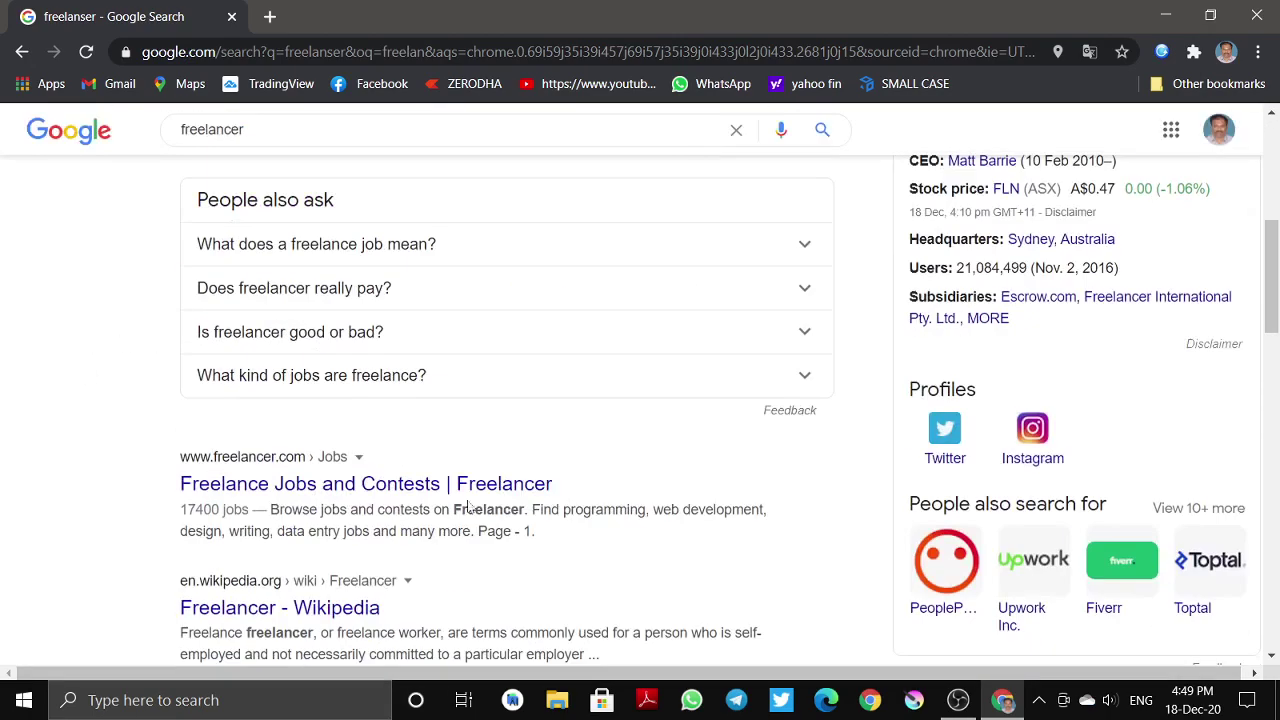
{"action": "scroll", "coordinate": [467, 505], "scroll_direction": "up", "scroll_amount": 3}
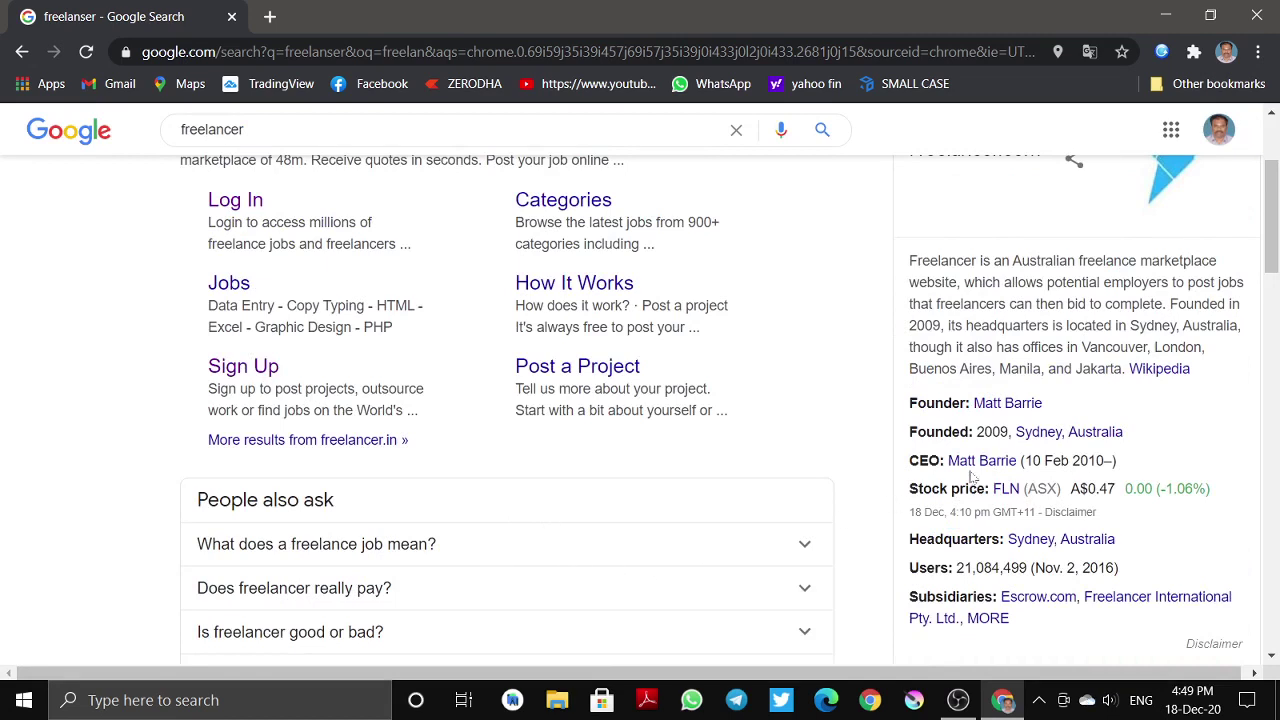
{"action": "double_click", "coordinate": [993, 432]}
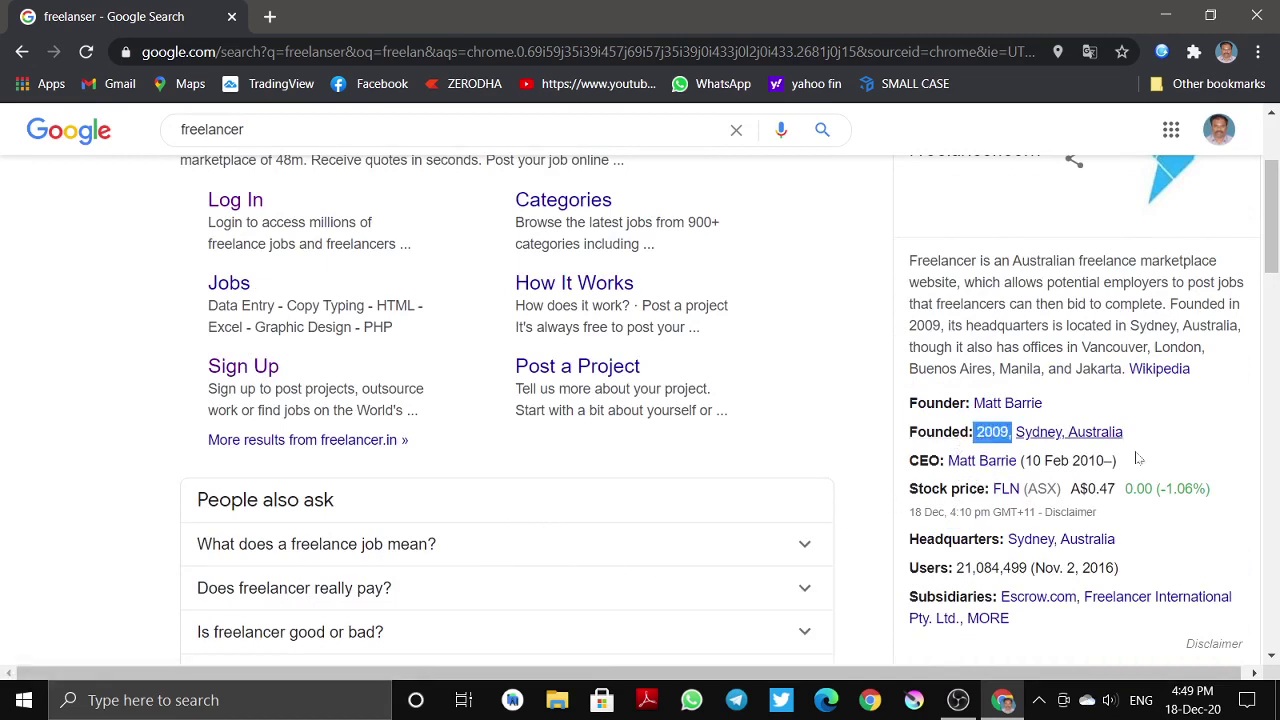
{"action": "left_click", "coordinate": [1229, 447]}
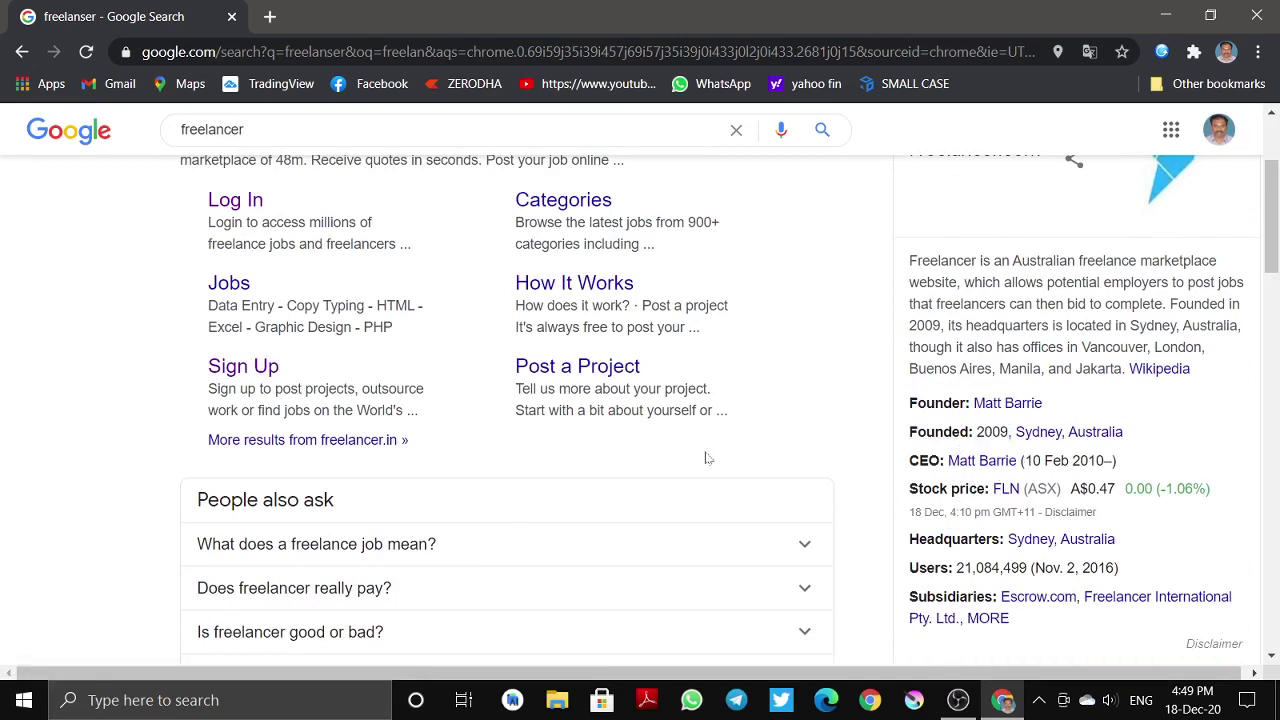
{"action": "scroll", "coordinate": [705, 458], "scroll_direction": "down", "scroll_amount": 5}
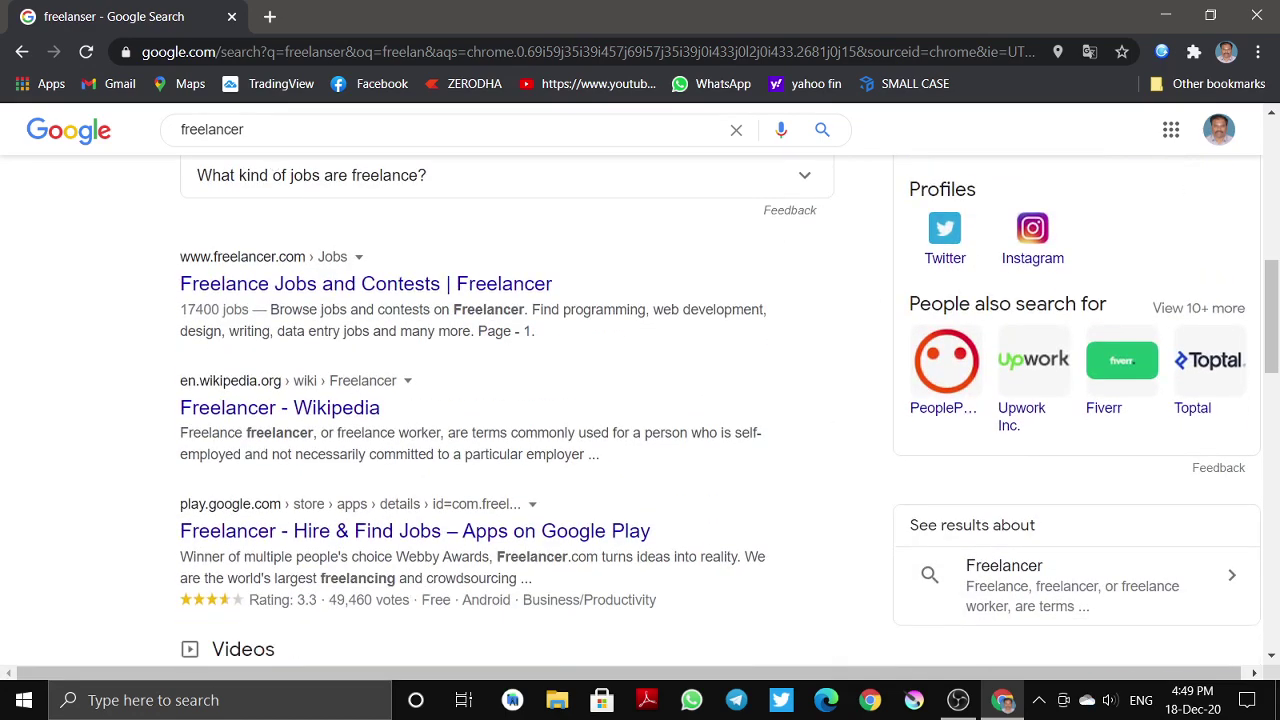
{"action": "scroll", "coordinate": [391, 514], "scroll_direction": "up", "scroll_amount": 4}
{"action": "key", "text": "/"}
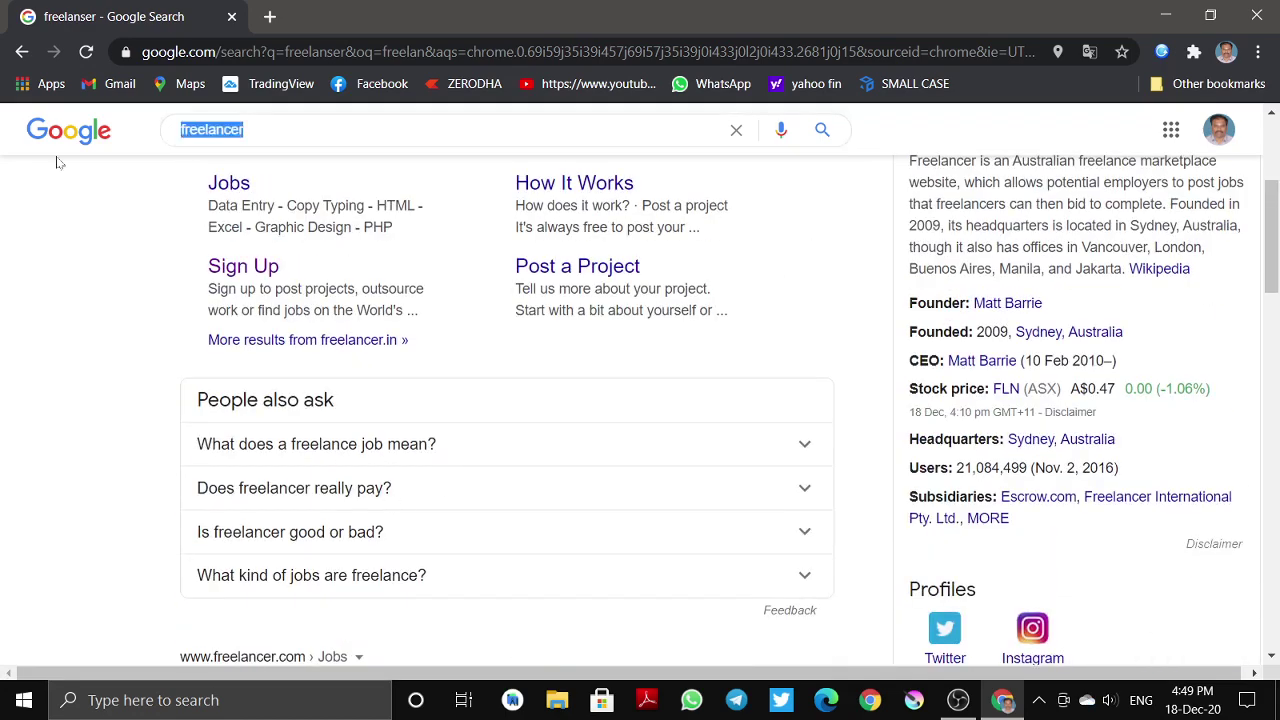
{"action": "type", "text": "upwork"}
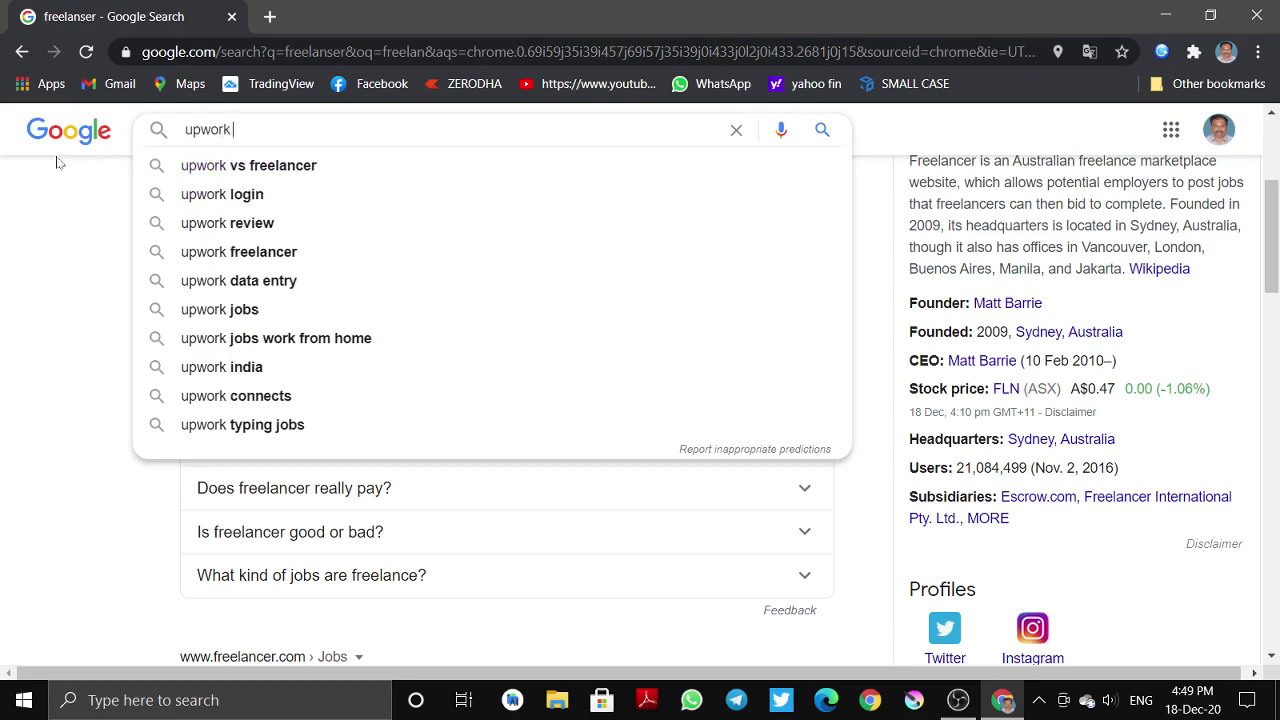
{"action": "key", "text": "Return"}
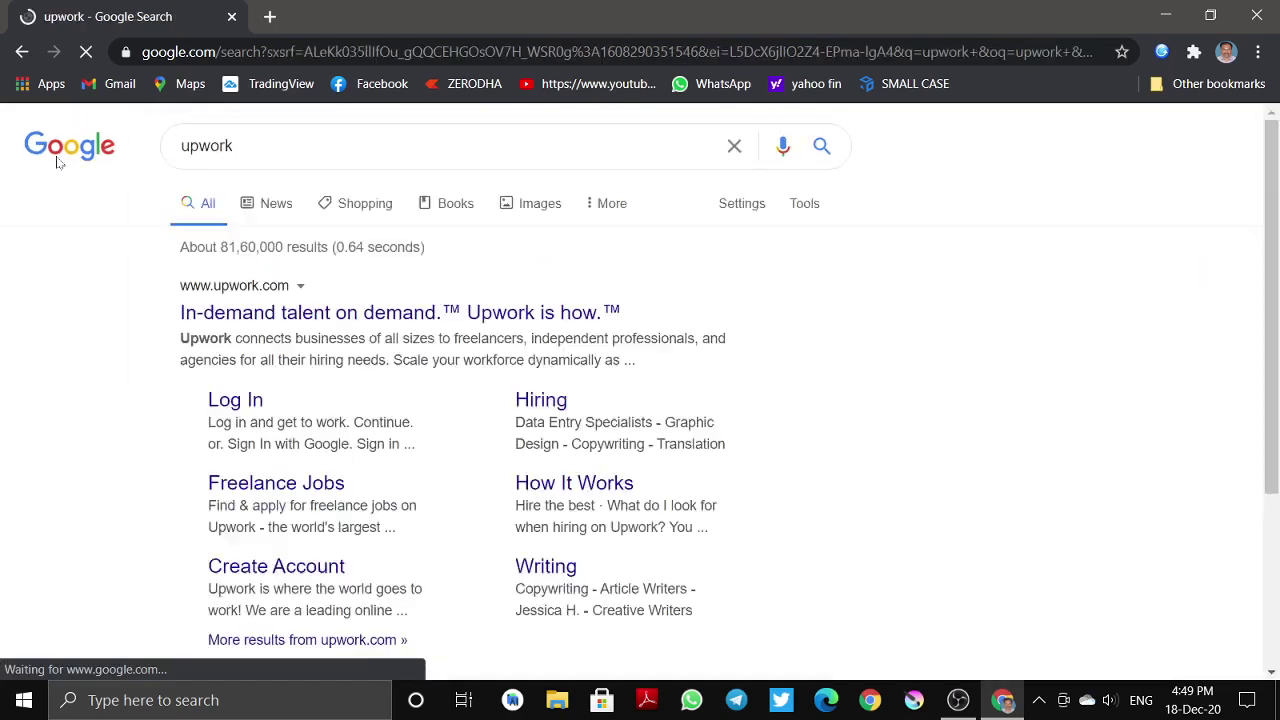
{"action": "left_click", "coordinate": [340, 313]}
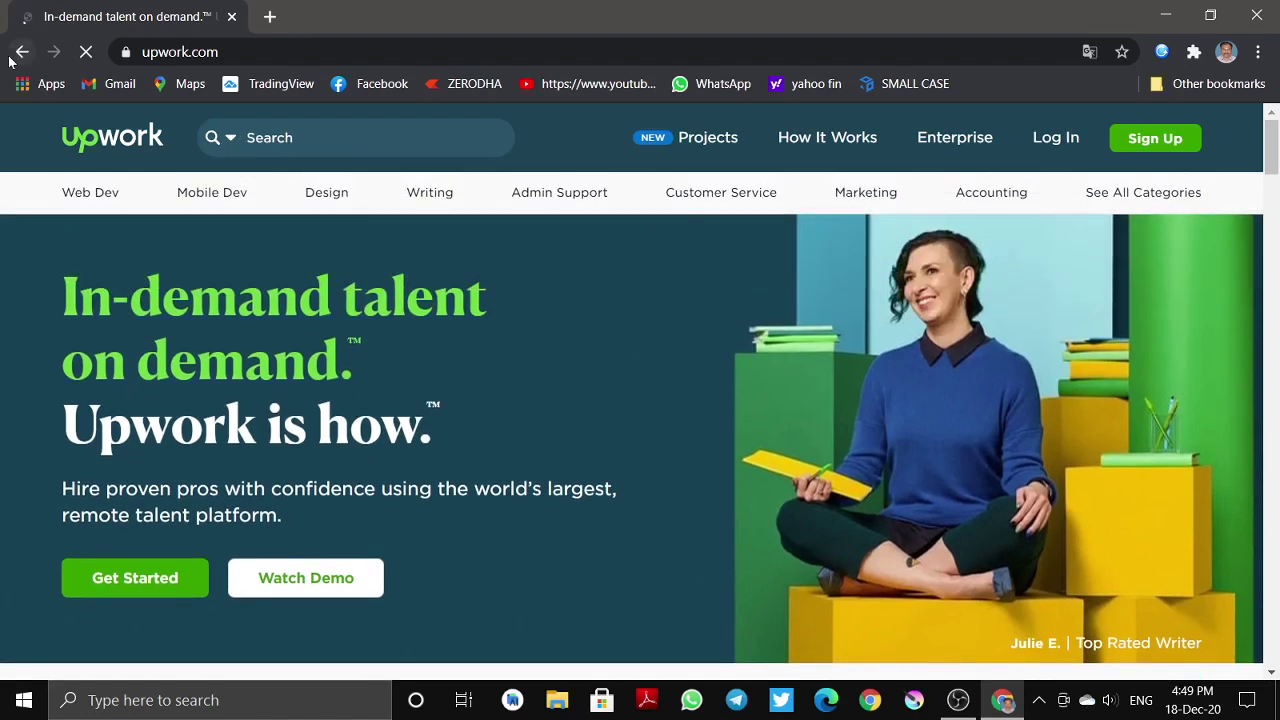
{"action": "key", "text": "alt+Left"}
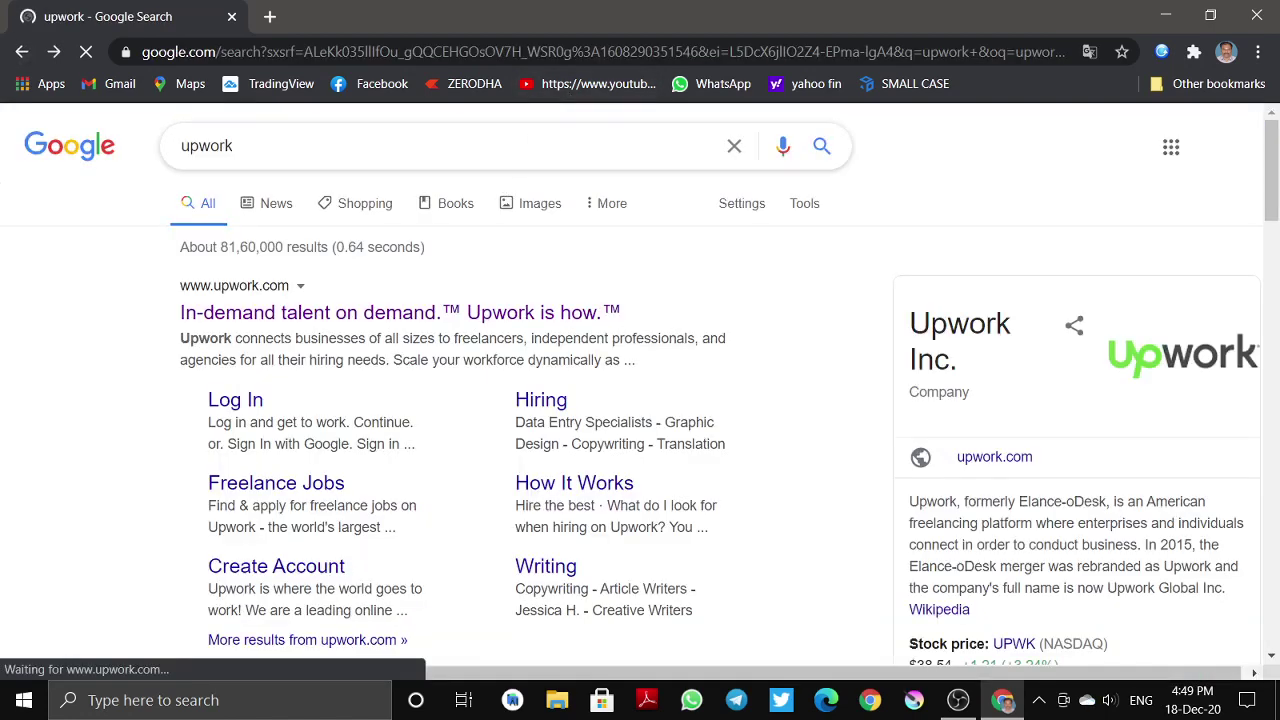
{"action": "double_click", "coordinate": [371, 142]}
{"action": "type", "text": "free"}
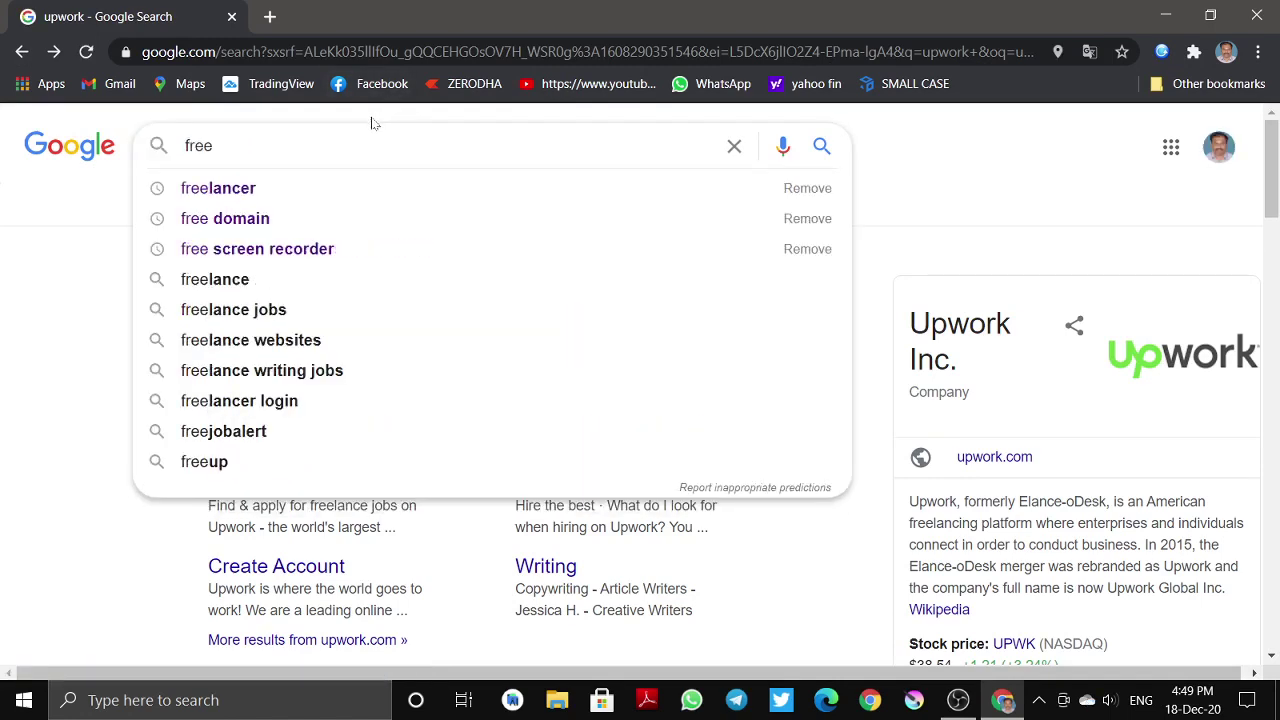
{"action": "key", "text": "Down"}
{"action": "key", "text": "Return"}
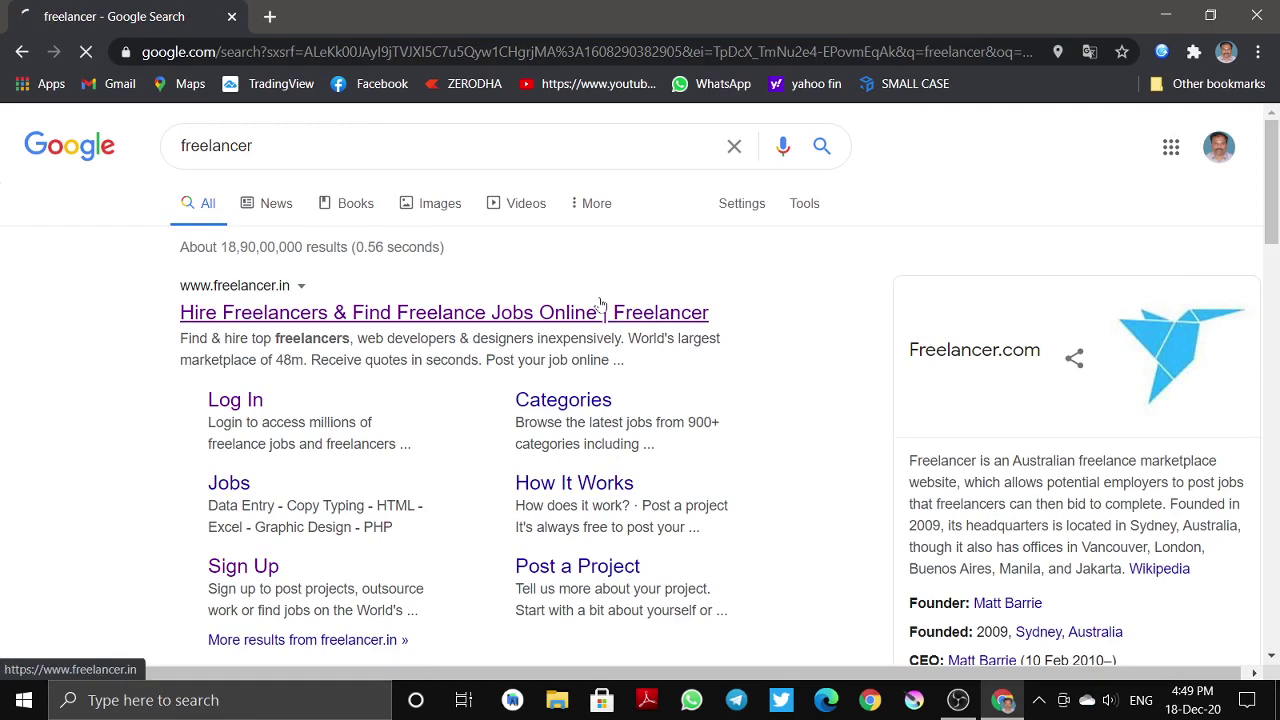
- Open the Freelancer.com dashboard from the top result and close one open chat conversation
{"action": "left_click", "coordinate": [601, 305]}
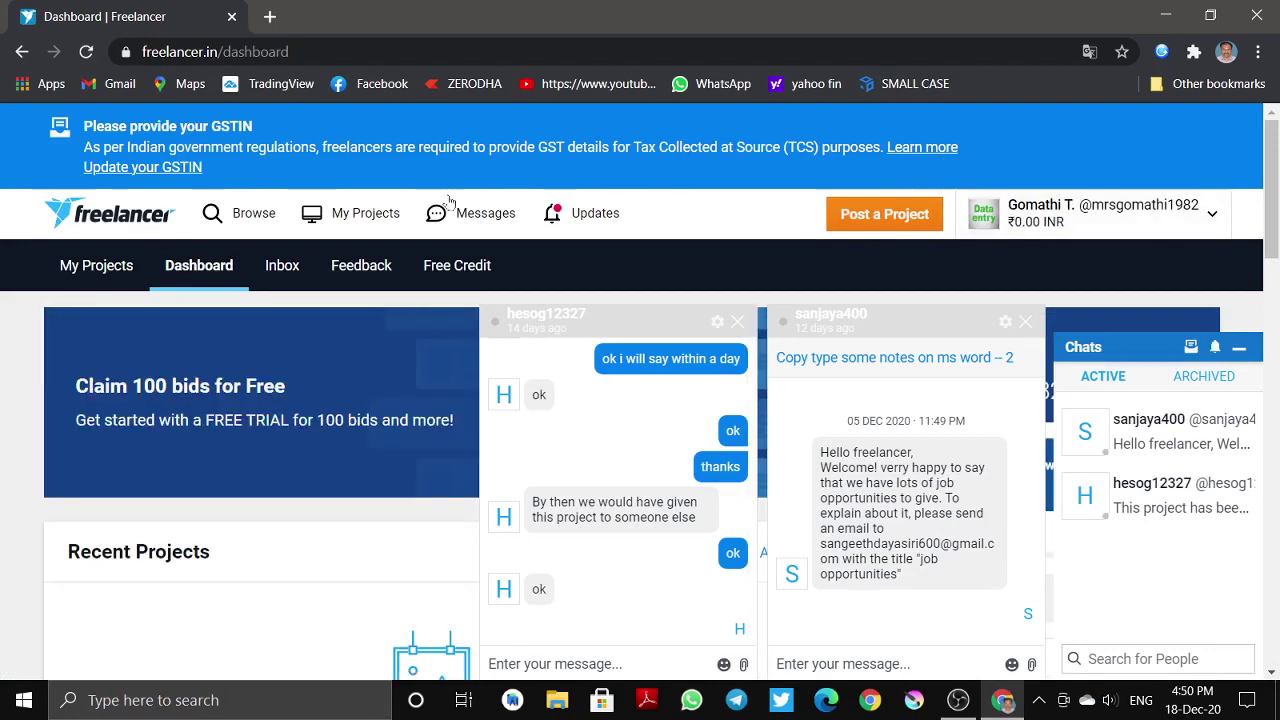
{"action": "left_click", "coordinate": [1063, 217]}
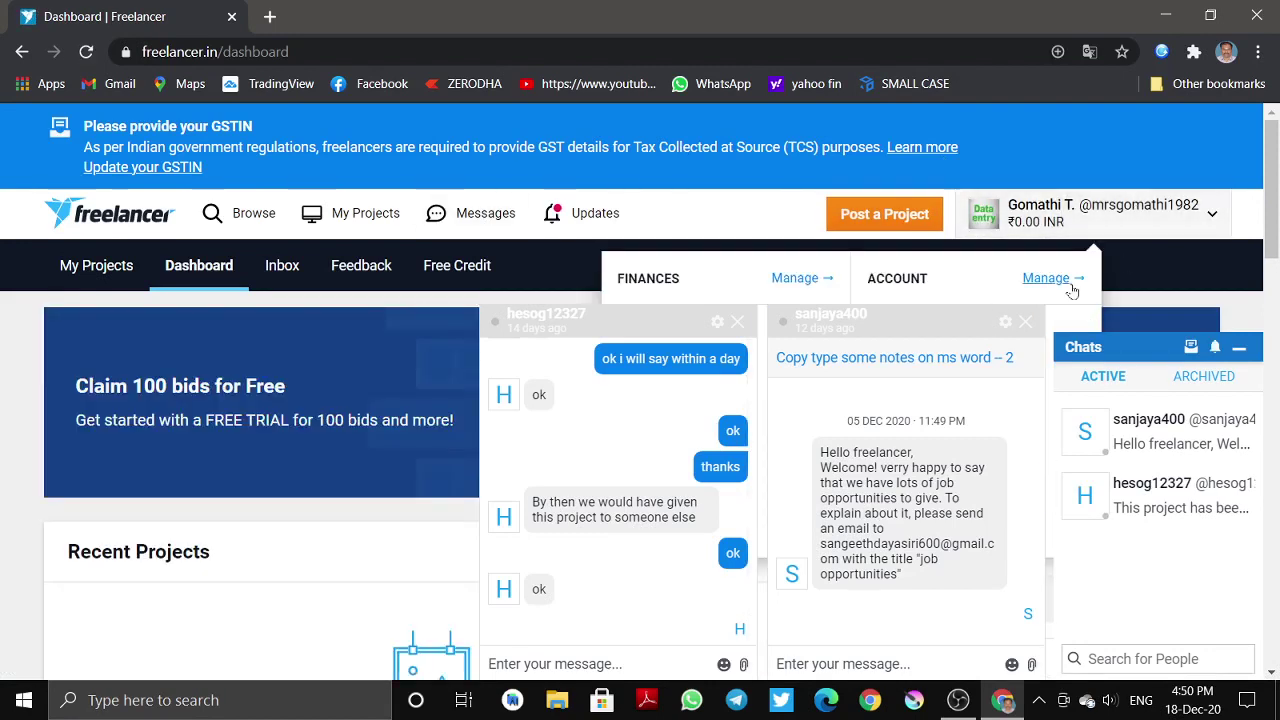
{"action": "left_click", "coordinate": [740, 321]}
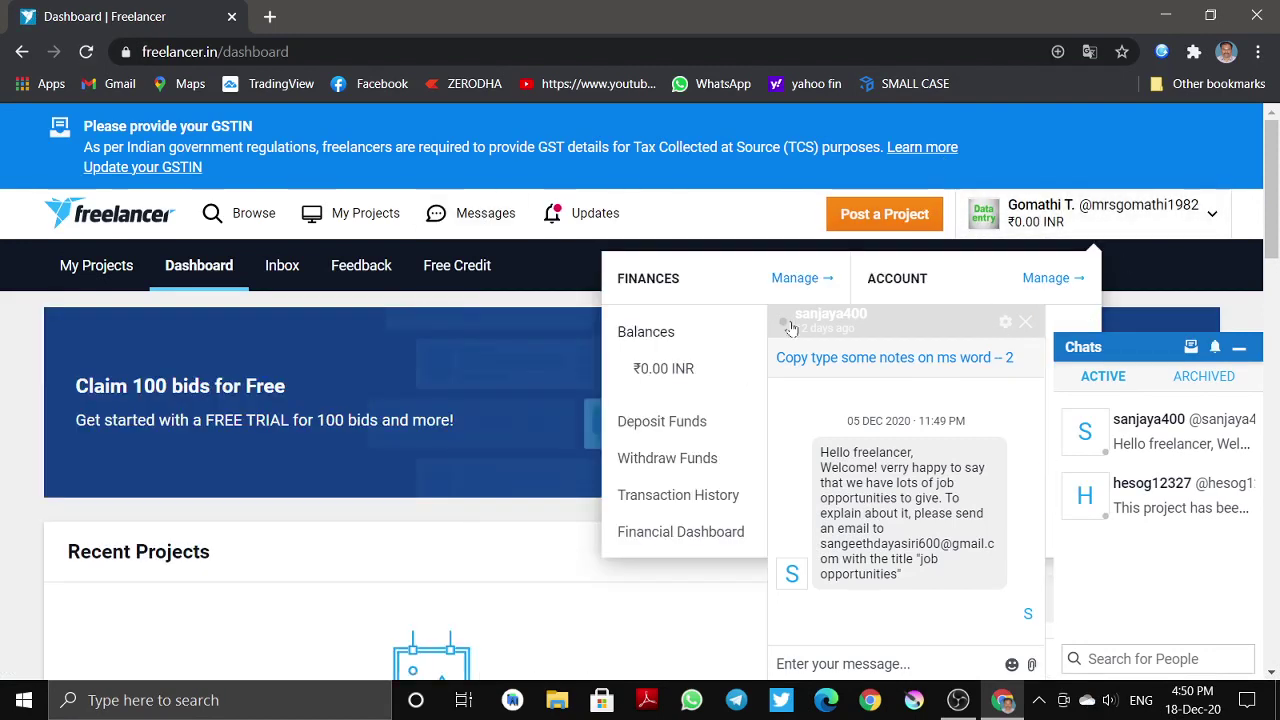
{"action": "left_click", "coordinate": [880, 318]}
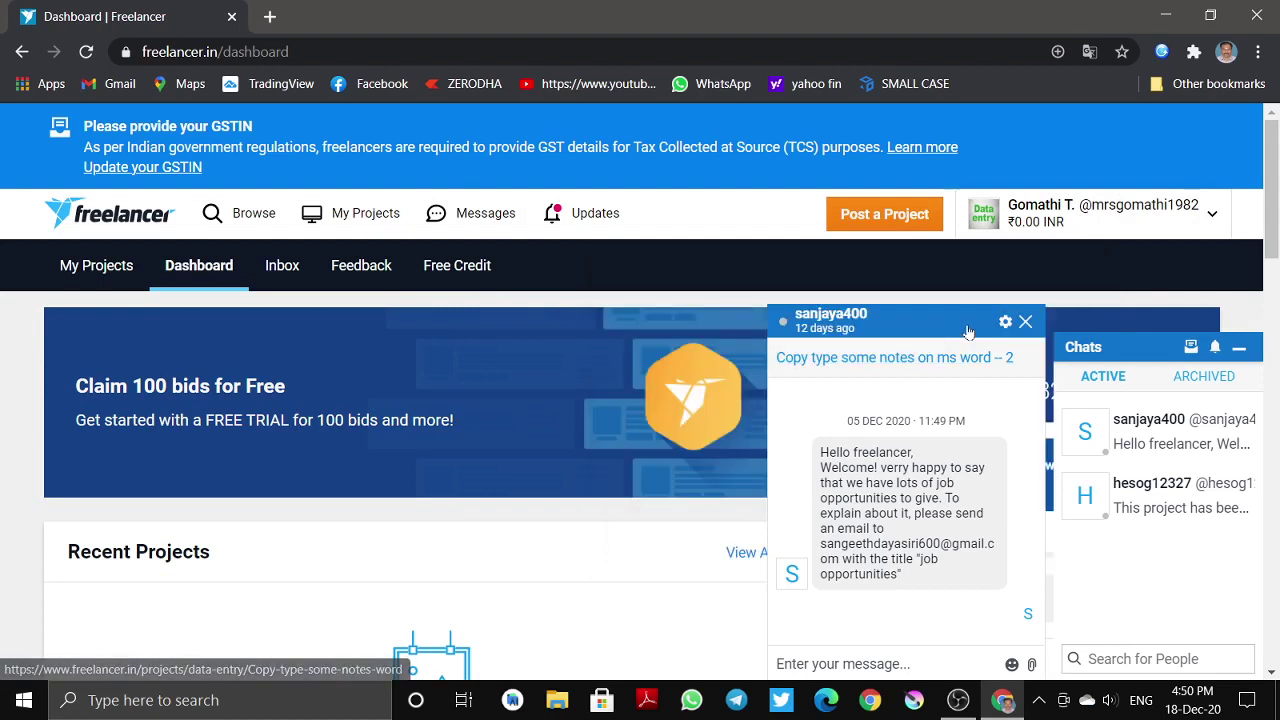
{"action": "left_click", "coordinate": [983, 215]}
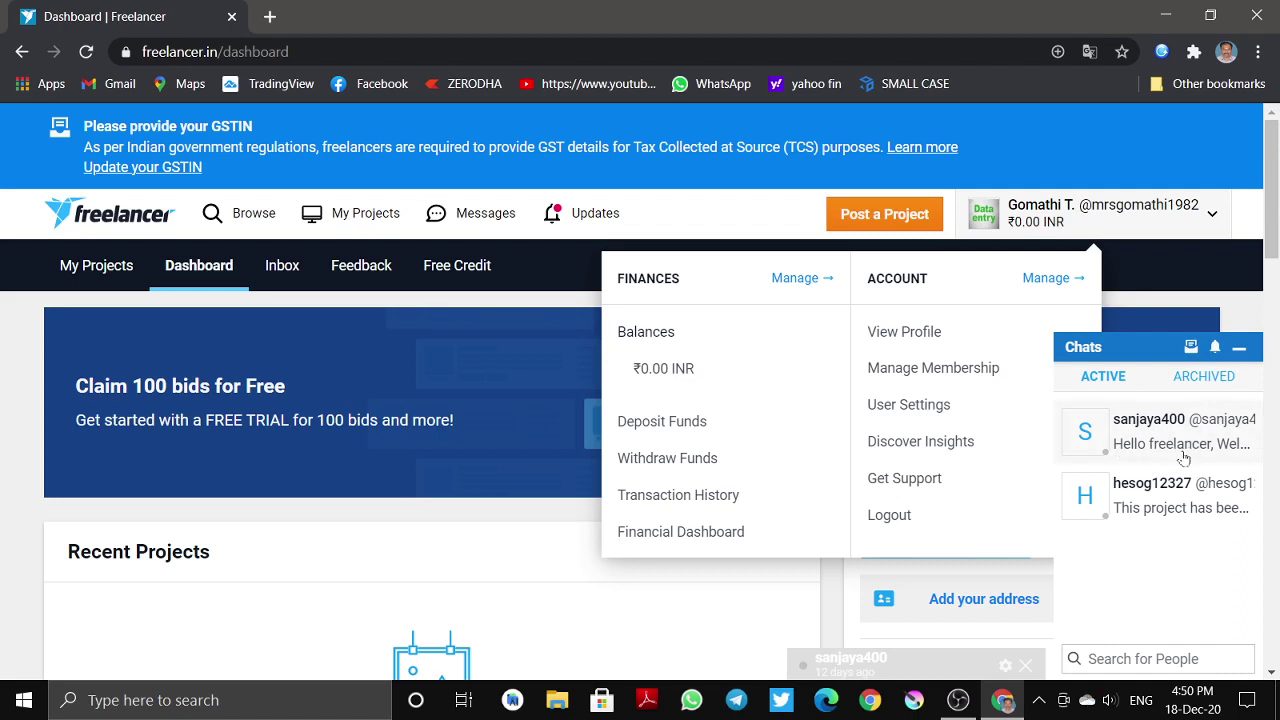
- Close the remaining chat conversations and collapse the Chats panel
{"action": "left_click", "coordinate": [1184, 458]}
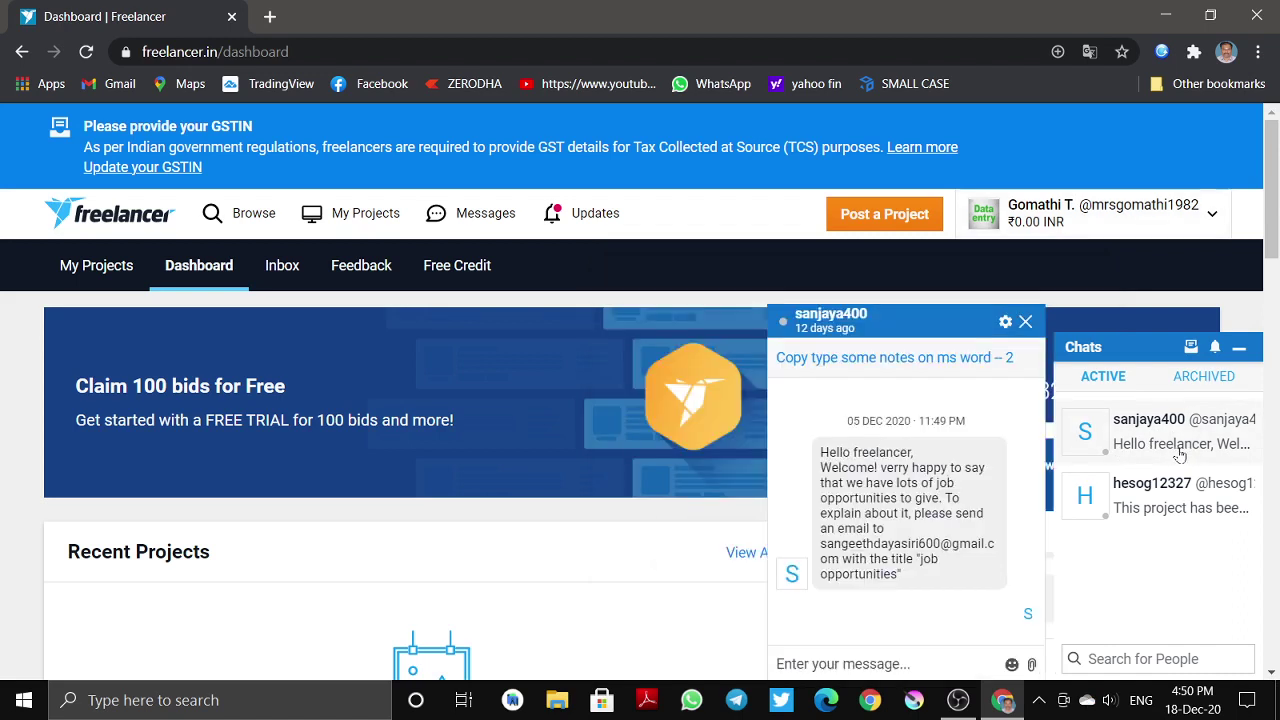
{"action": "left_click", "coordinate": [1108, 514]}
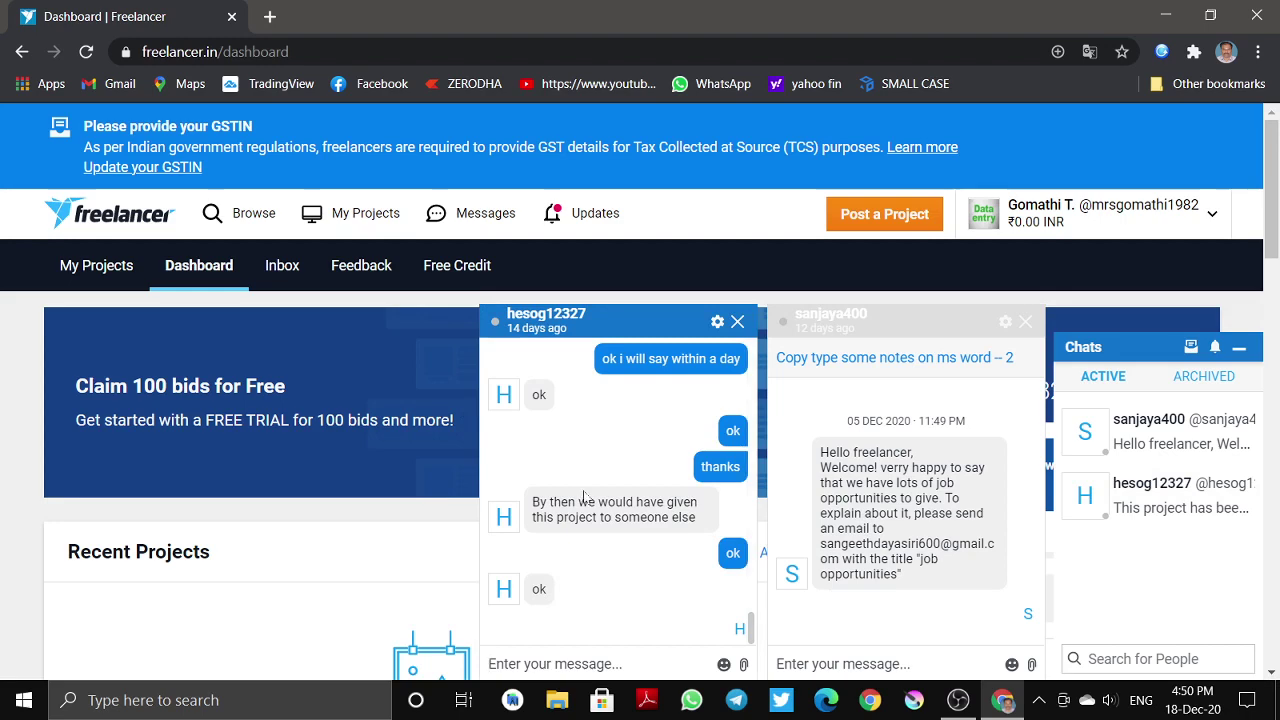
{"action": "scroll", "coordinate": [590, 490], "scroll_direction": "up", "scroll_amount": 10}
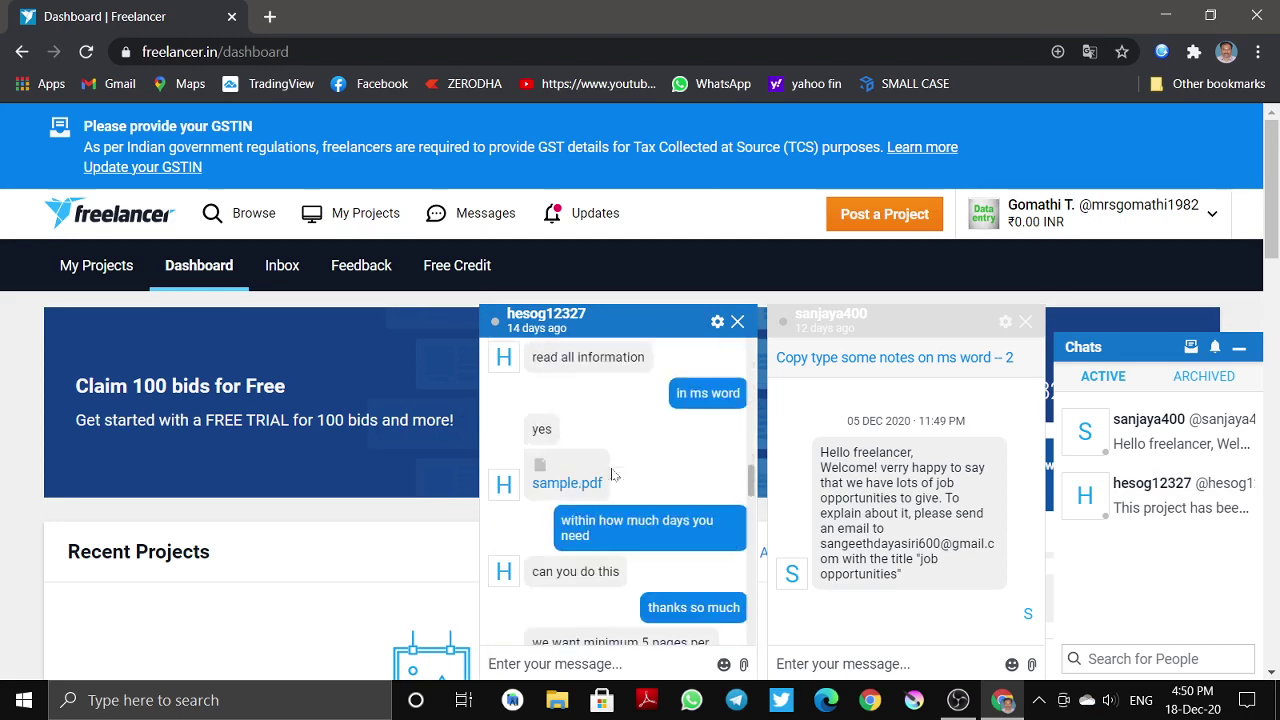
{"action": "scroll", "coordinate": [613, 474], "scroll_direction": "down", "scroll_amount": 10}
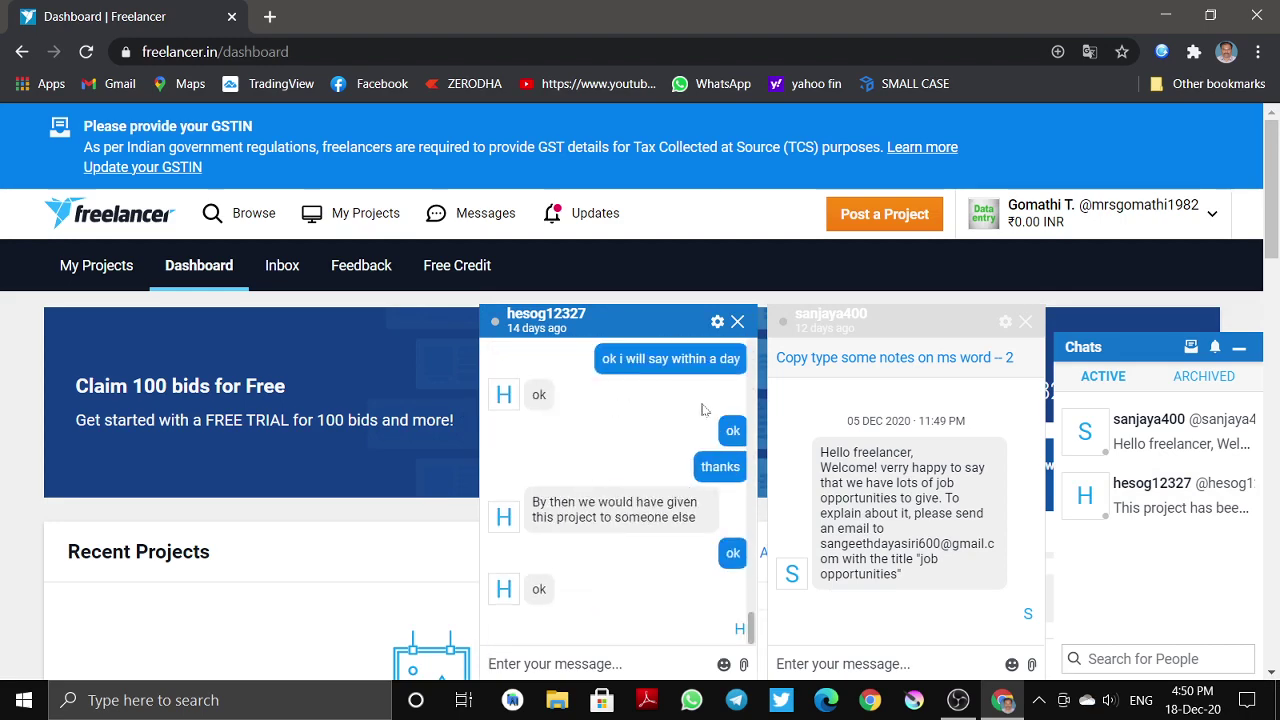
{"action": "left_click", "coordinate": [737, 321]}
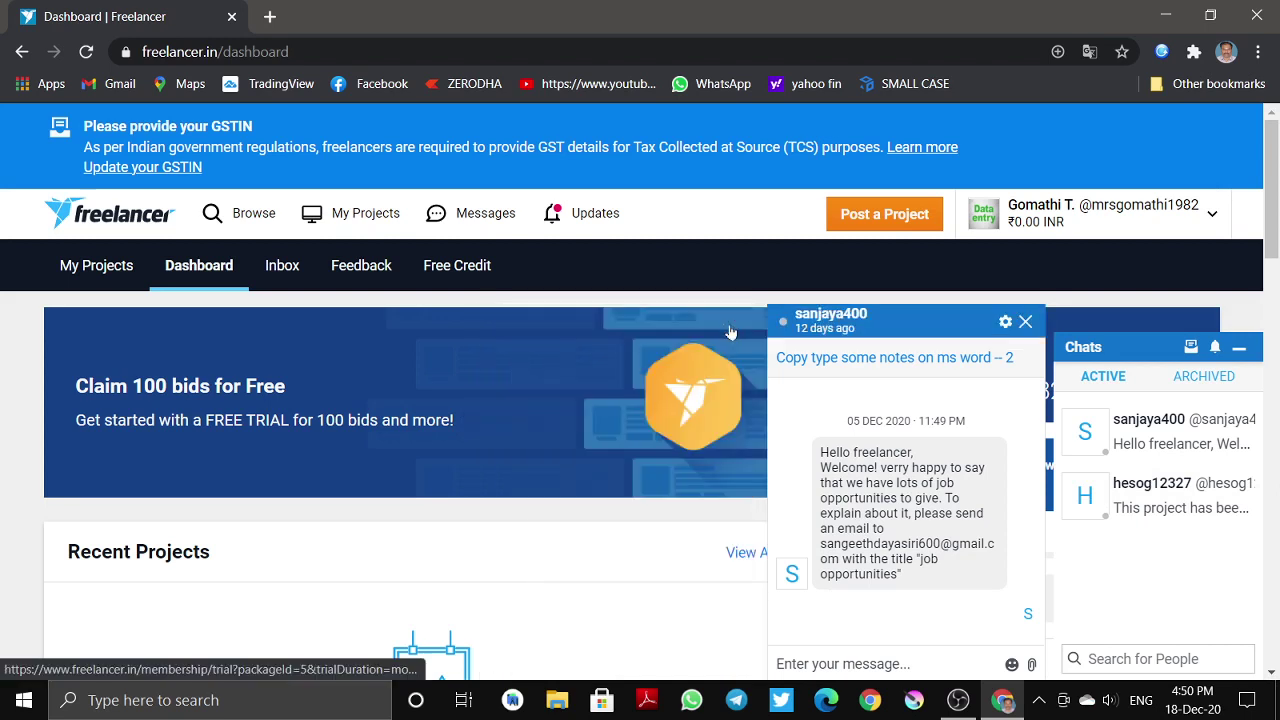
{"action": "left_click", "coordinate": [1025, 321]}
{"action": "left_click", "coordinate": [1239, 347]}
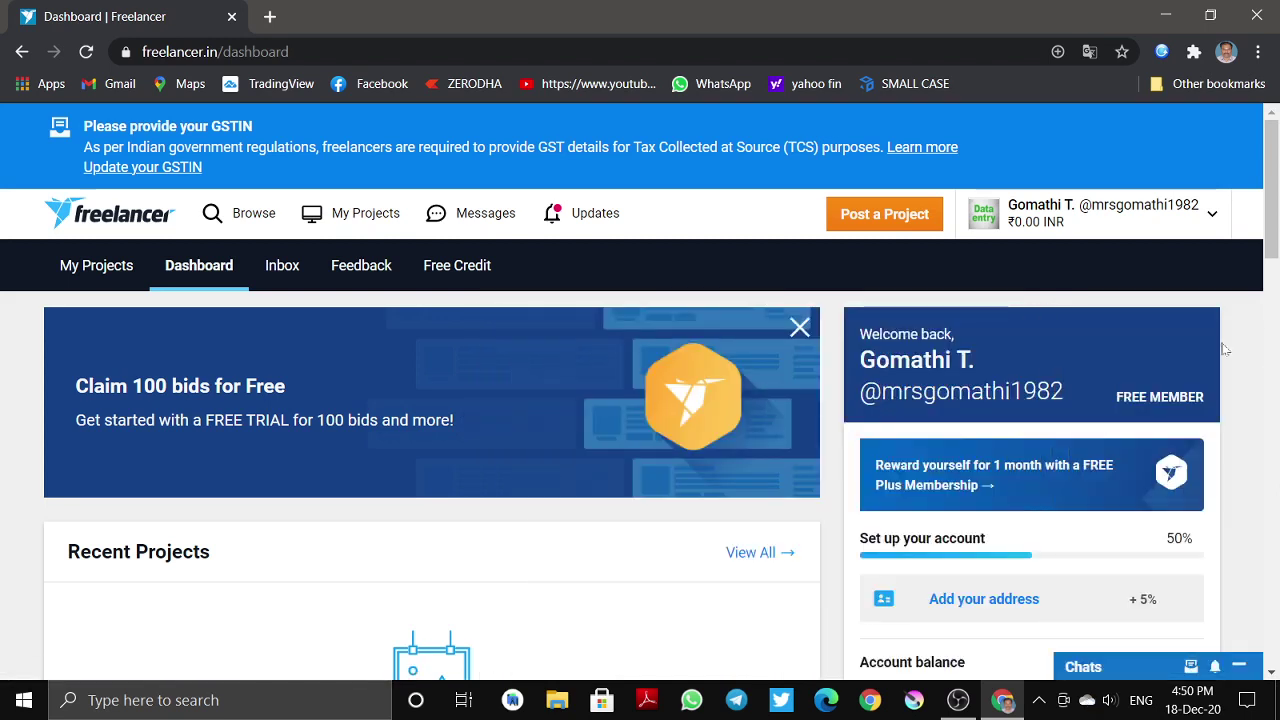
{"action": "left_click", "coordinate": [1106, 228]}
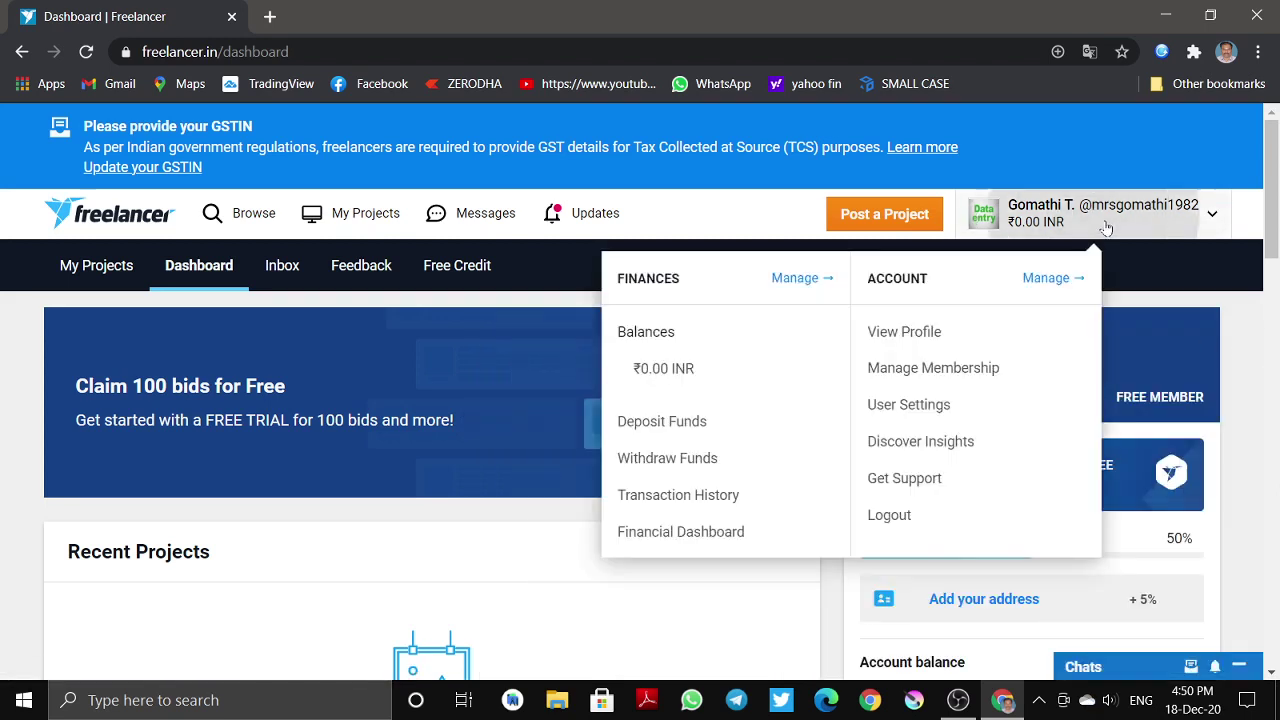
- Log out and start the freelancer sign-up via 'Earn Money Freelancing' on the home page
{"action": "left_click", "coordinate": [884, 516]}
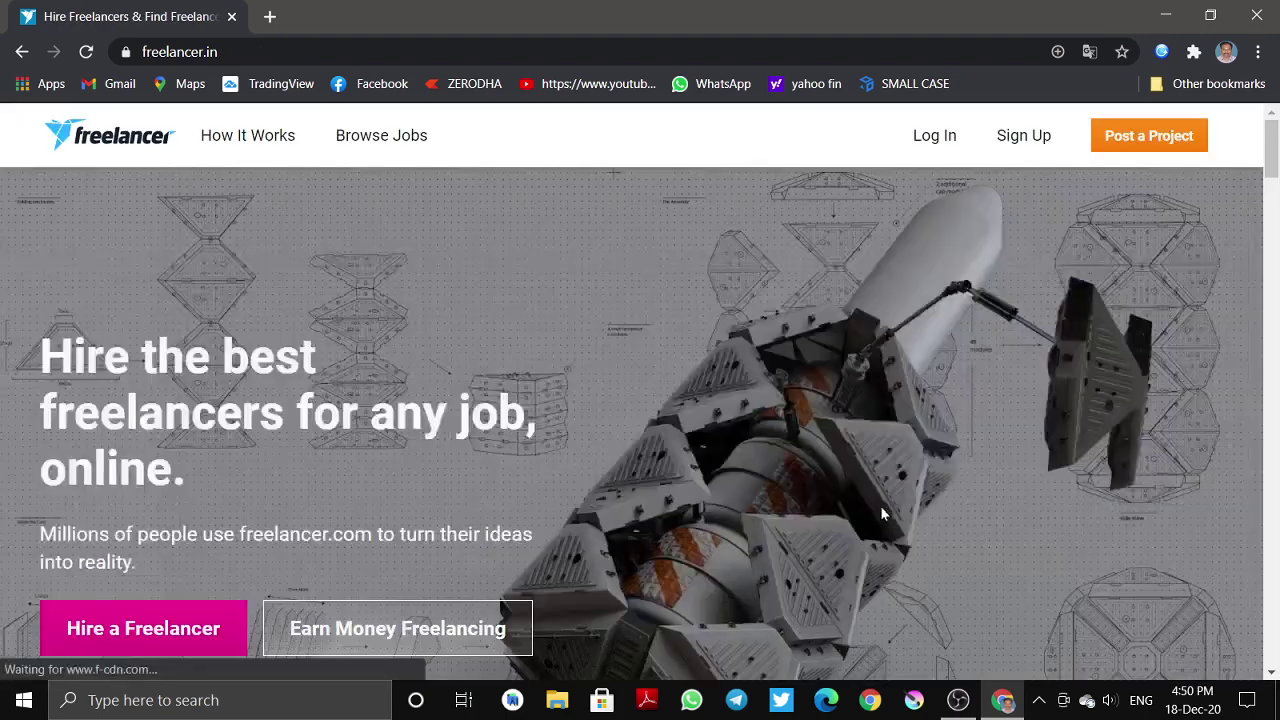
{"action": "scroll", "coordinate": [221, 285], "scroll_direction": "down", "scroll_amount": 3}
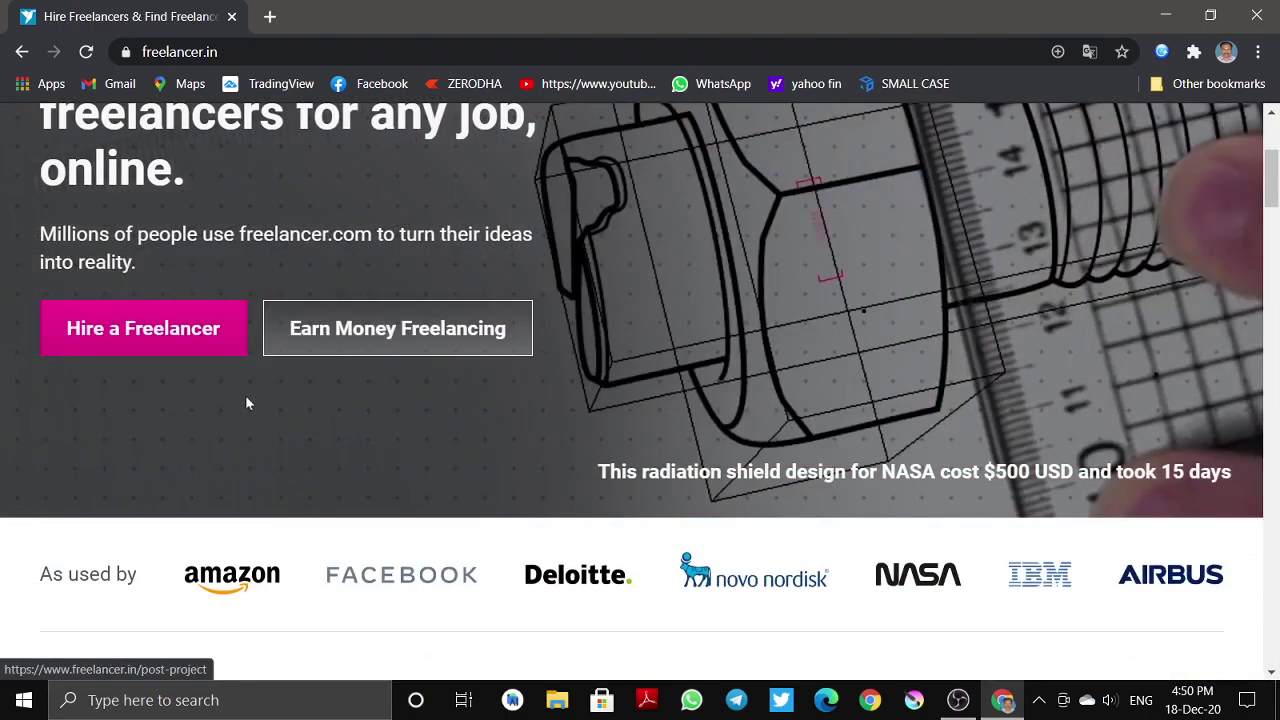
{"action": "scroll", "coordinate": [271, 410], "scroll_direction": "up", "scroll_amount": 3}
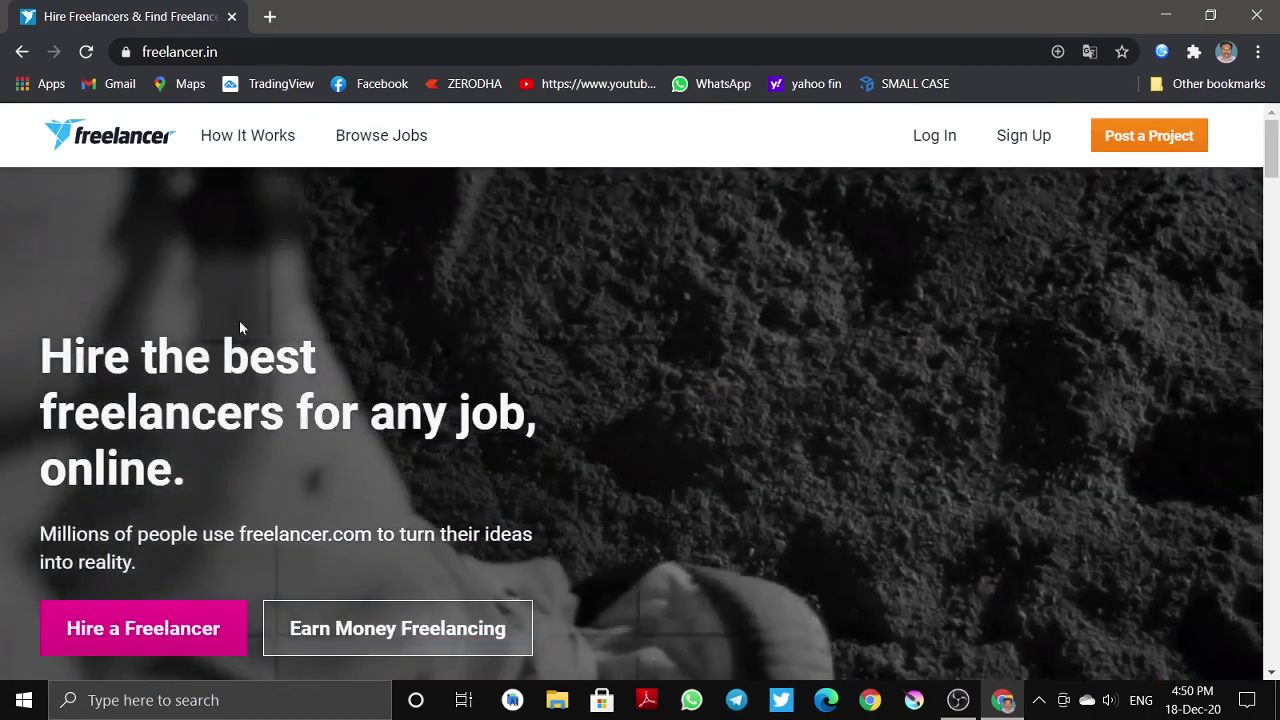
{"action": "scroll", "coordinate": [240, 327], "scroll_direction": "down", "scroll_amount": 2}
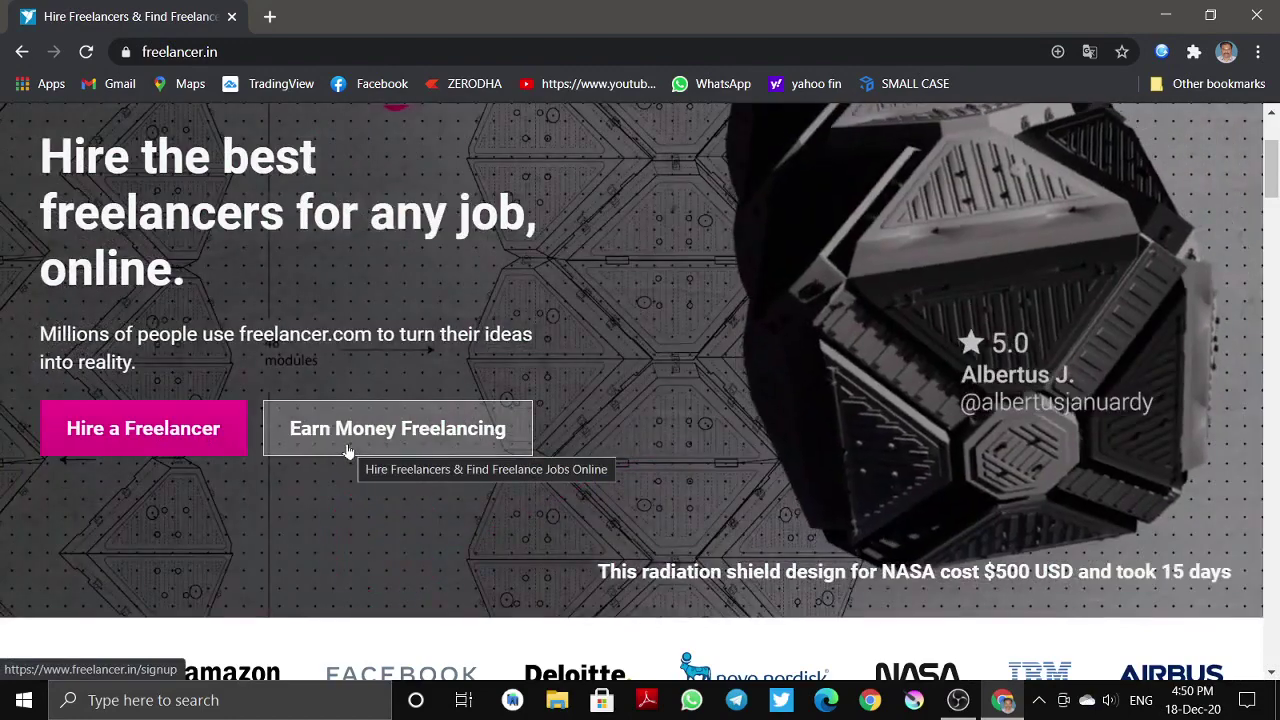
{"action": "scroll", "coordinate": [350, 452], "scroll_direction": "up", "scroll_amount": 2}
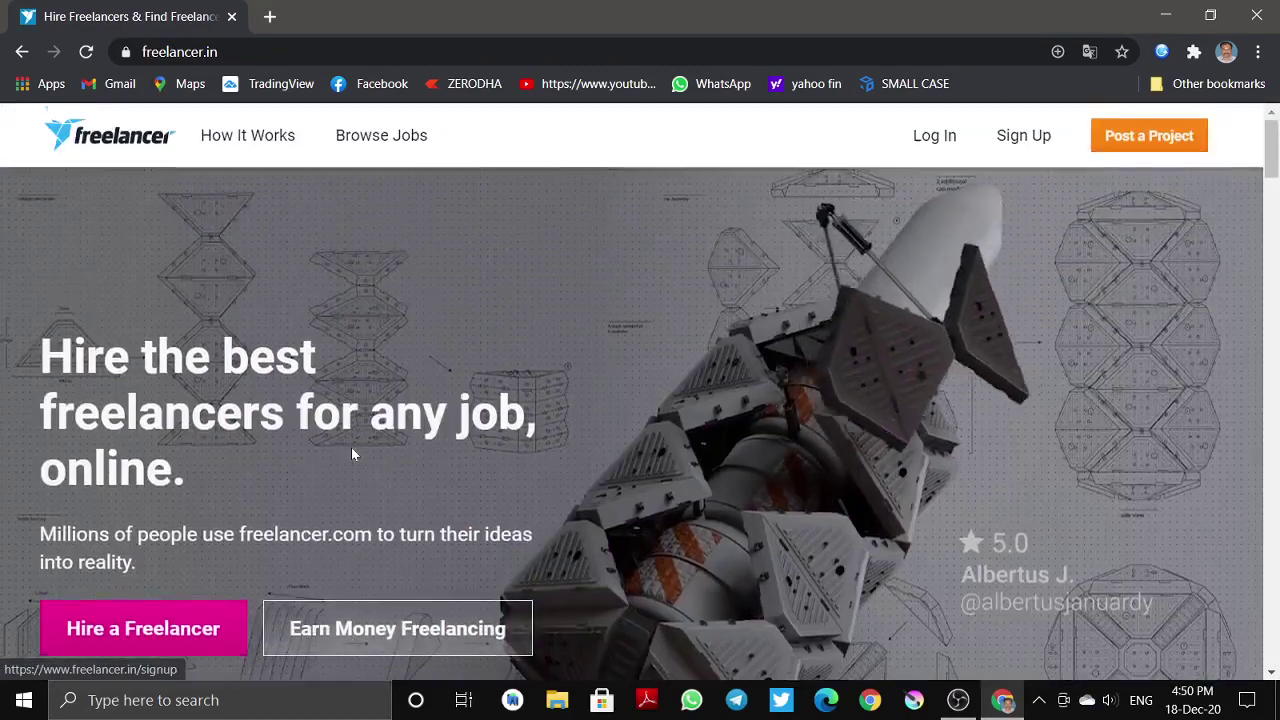
{"action": "scroll", "coordinate": [372, 490], "scroll_direction": "down", "scroll_amount": 1}
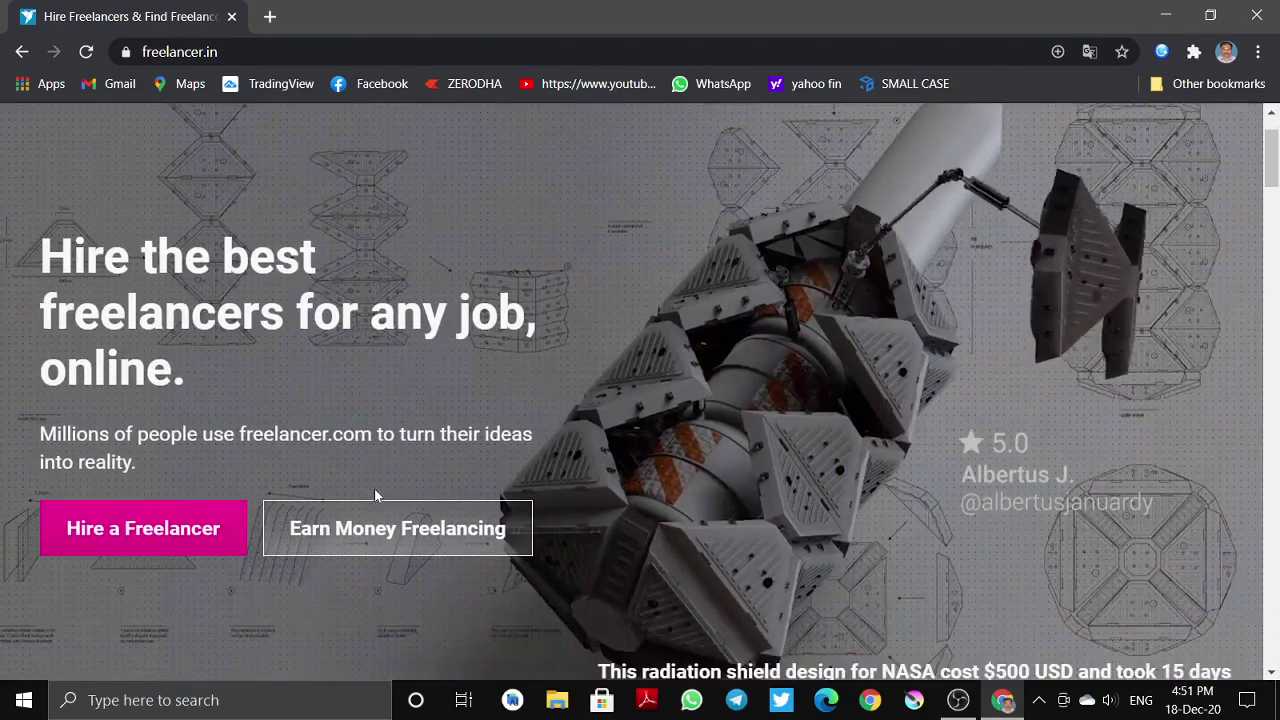
{"action": "left_click", "coordinate": [371, 512]}
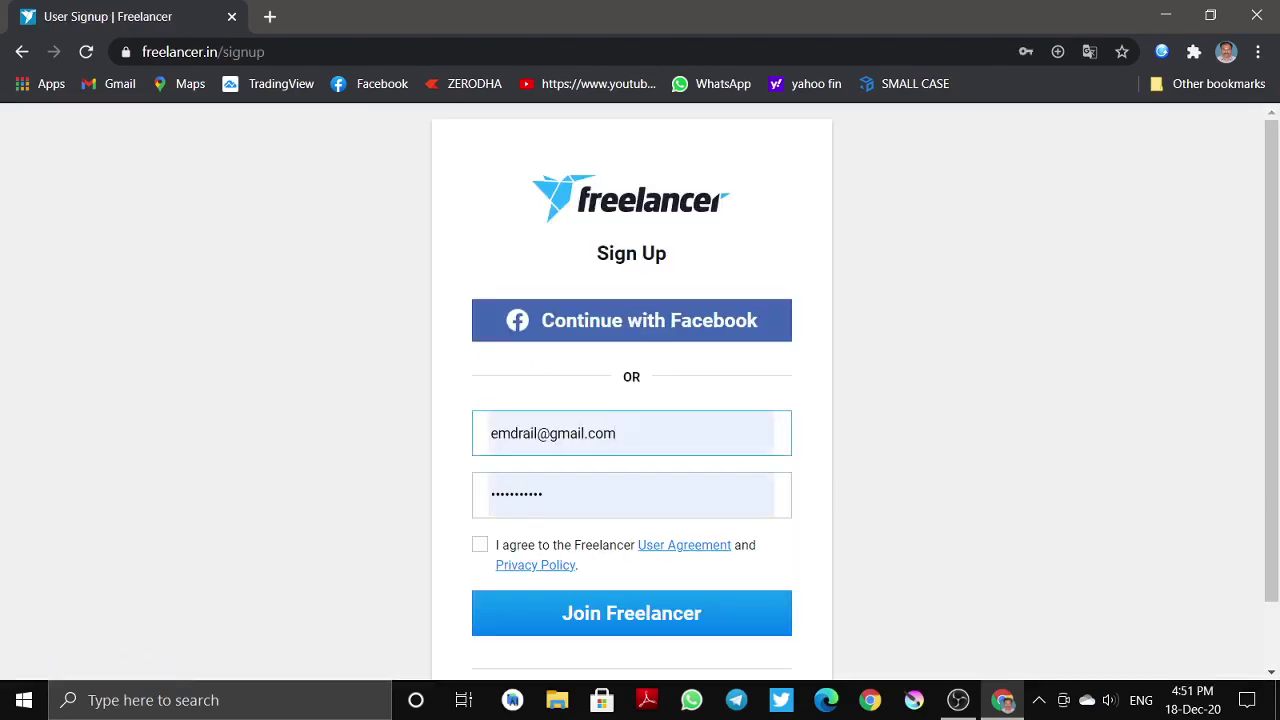
- Clear the autofilled e-mail address so the Email field is empty
{"action": "left_click_drag", "start_coordinate": [616, 433], "coordinate": [605, 433]}
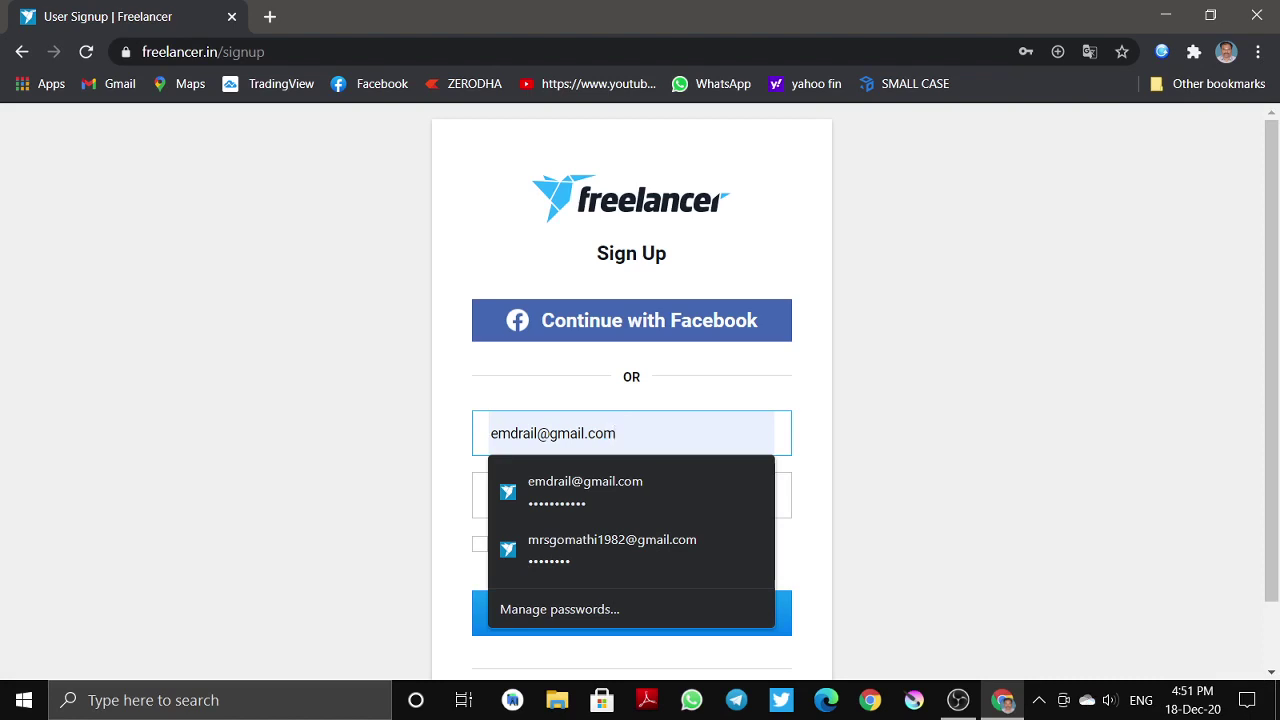
{"action": "scroll", "coordinate": [631, 400], "scroll_direction": "down", "scroll_amount": 2}
{"action": "left_click", "coordinate": [540, 357]}
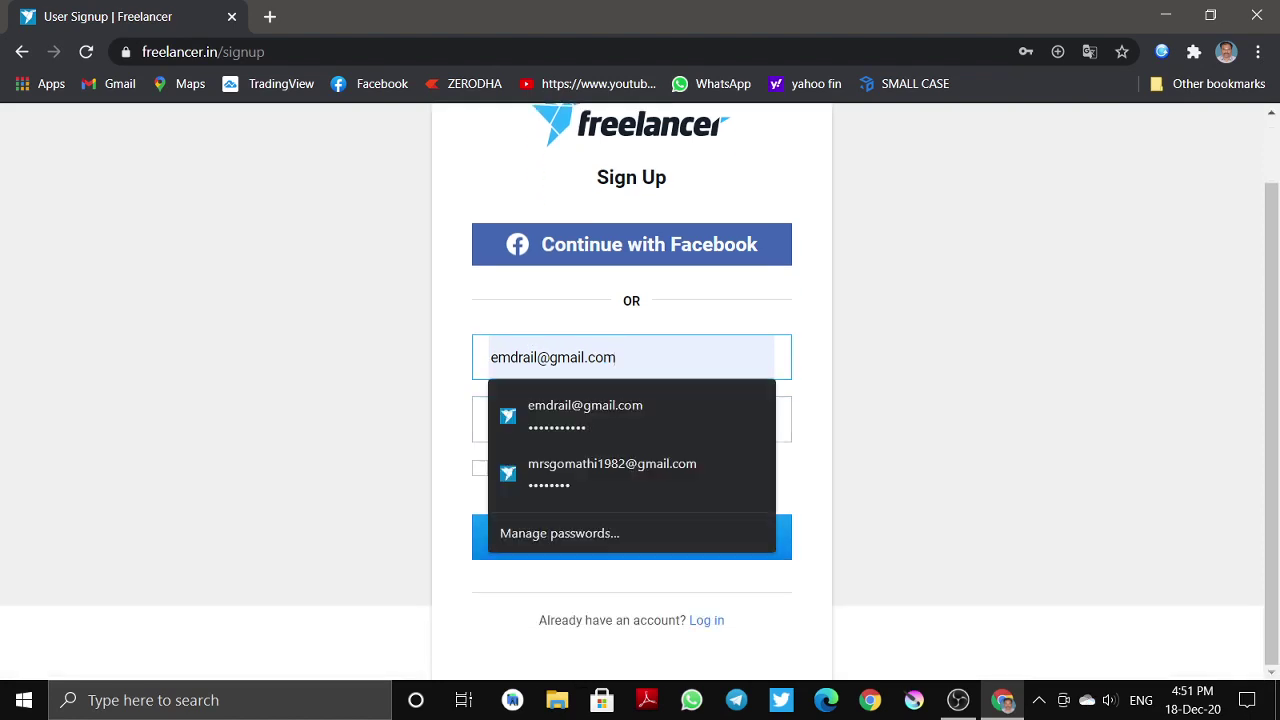
{"action": "left_click_drag", "start_coordinate": [618, 357], "coordinate": [443, 351]}
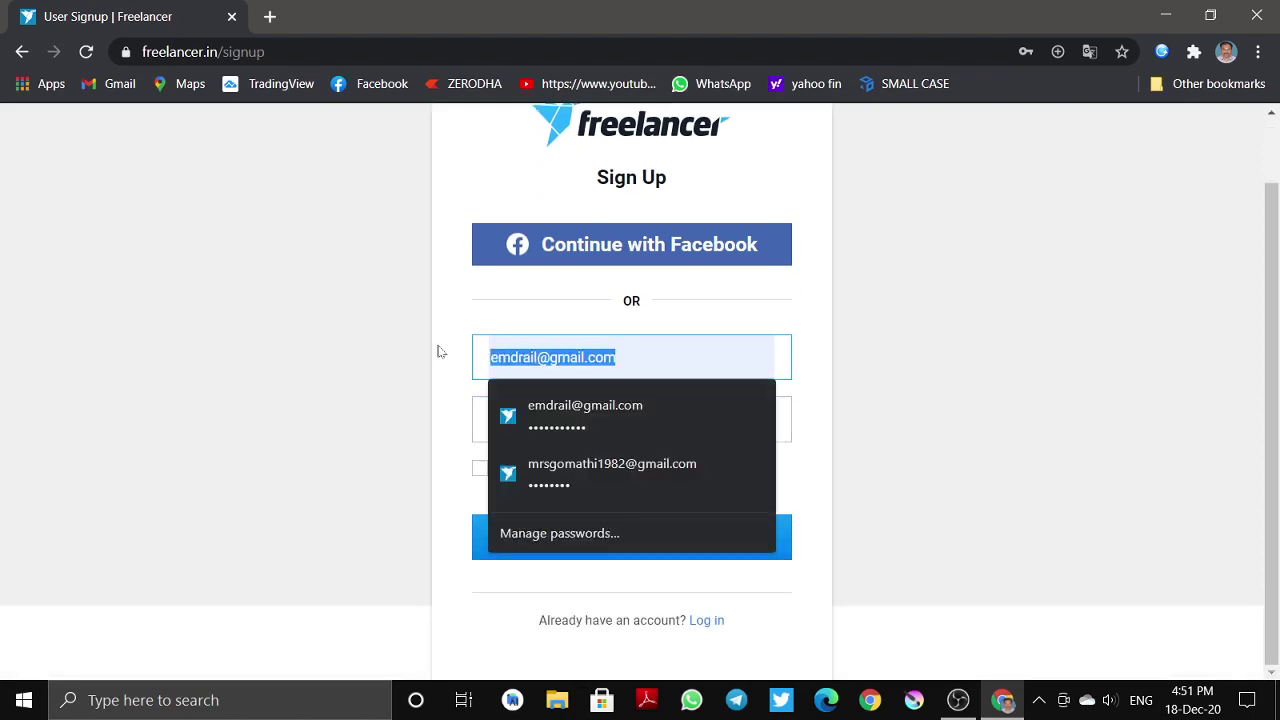
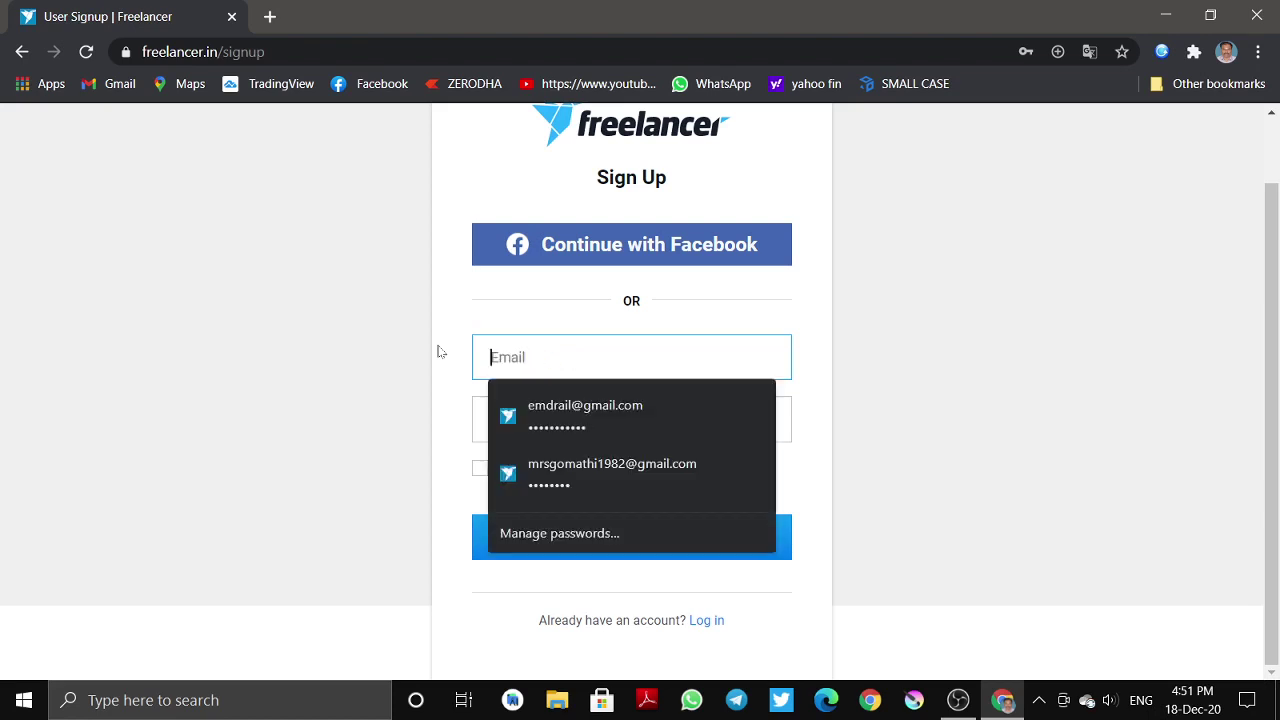
{"action": "left_click", "coordinate": [267, 462]}
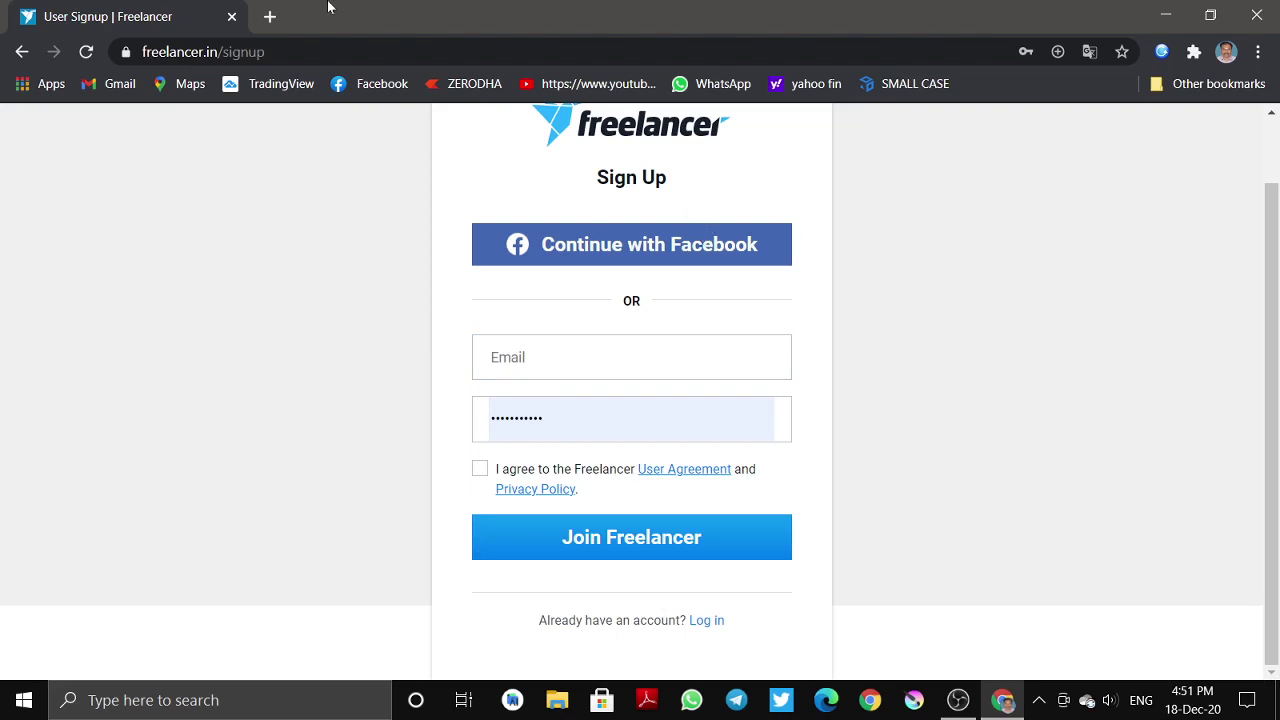
{"action": "left_click", "coordinate": [632, 357]}
{"action": "left_click", "coordinate": [700, 357]}
{"action": "left_click", "coordinate": [845, 400]}
- Accept the Freelancer User Agreement and Privacy Policy, keeping the password filled in
{"action": "double_click", "coordinate": [264, 52]}
{"action": "left_click", "coordinate": [344, 52]}
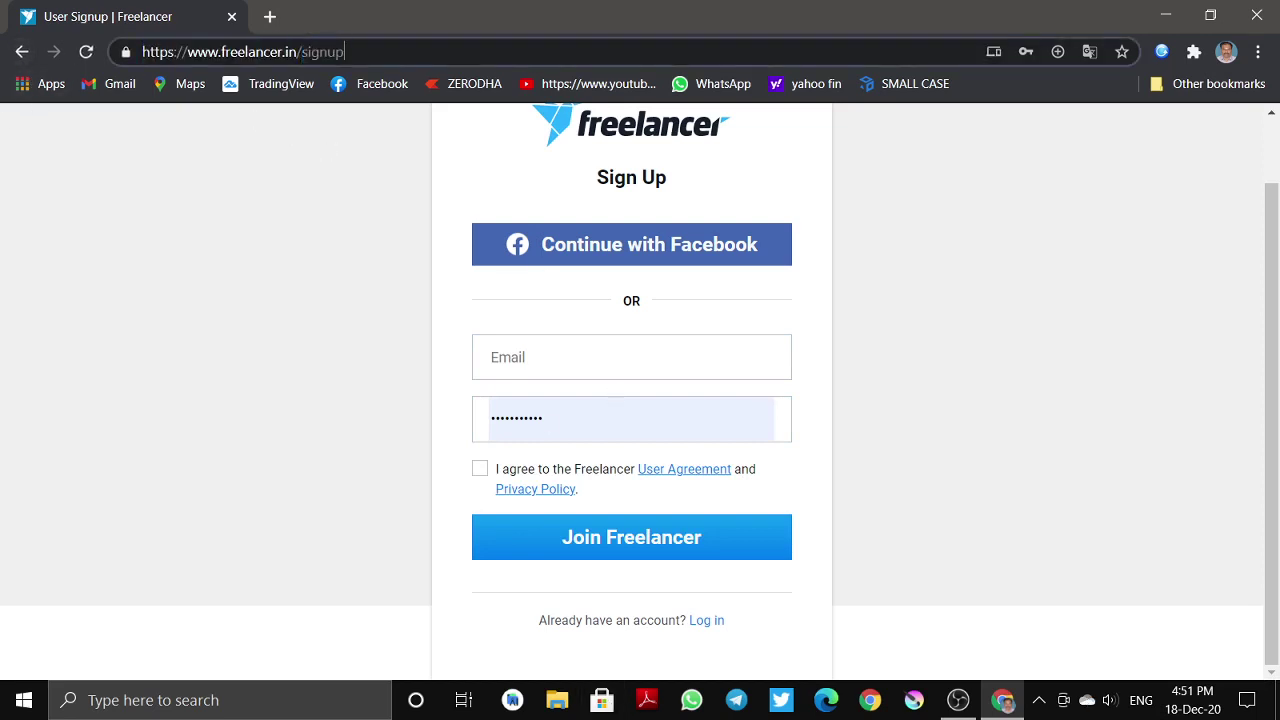
{"action": "key", "text": "ctrl+a"}
{"action": "key", "text": "End"}
{"action": "left_click", "coordinate": [345, 122]}
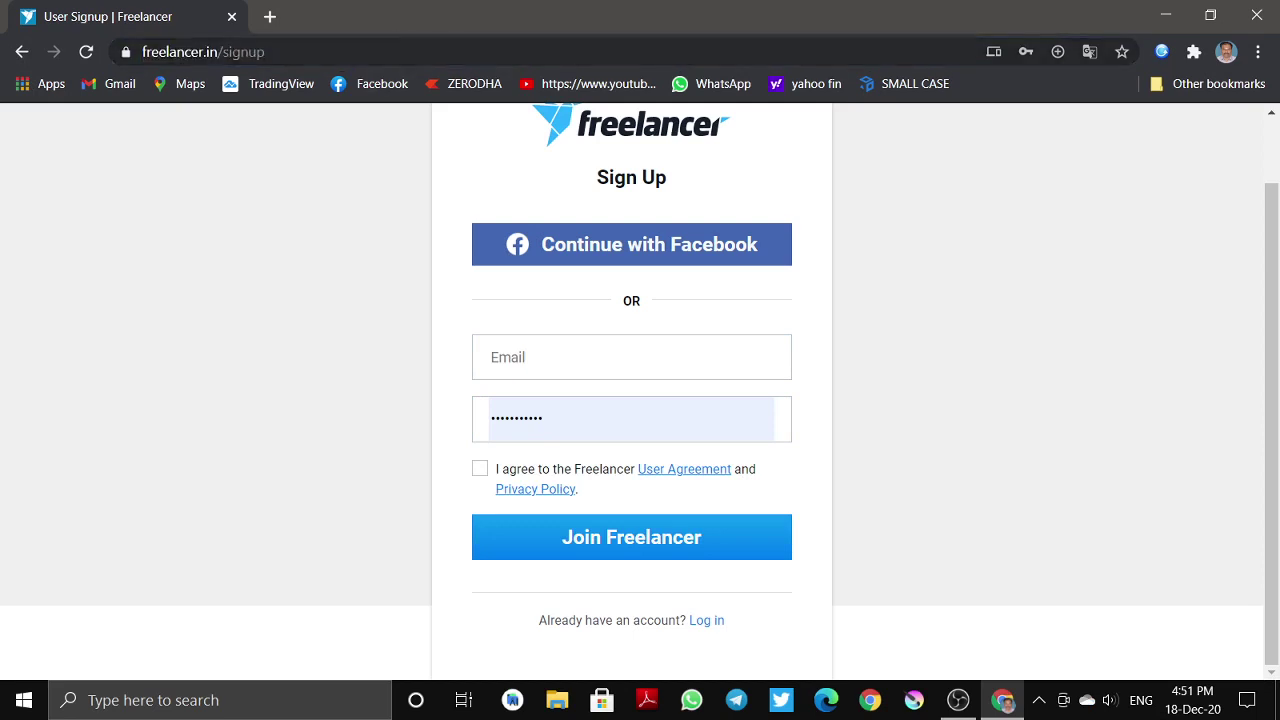
{"action": "left_click", "coordinate": [400, 48]}
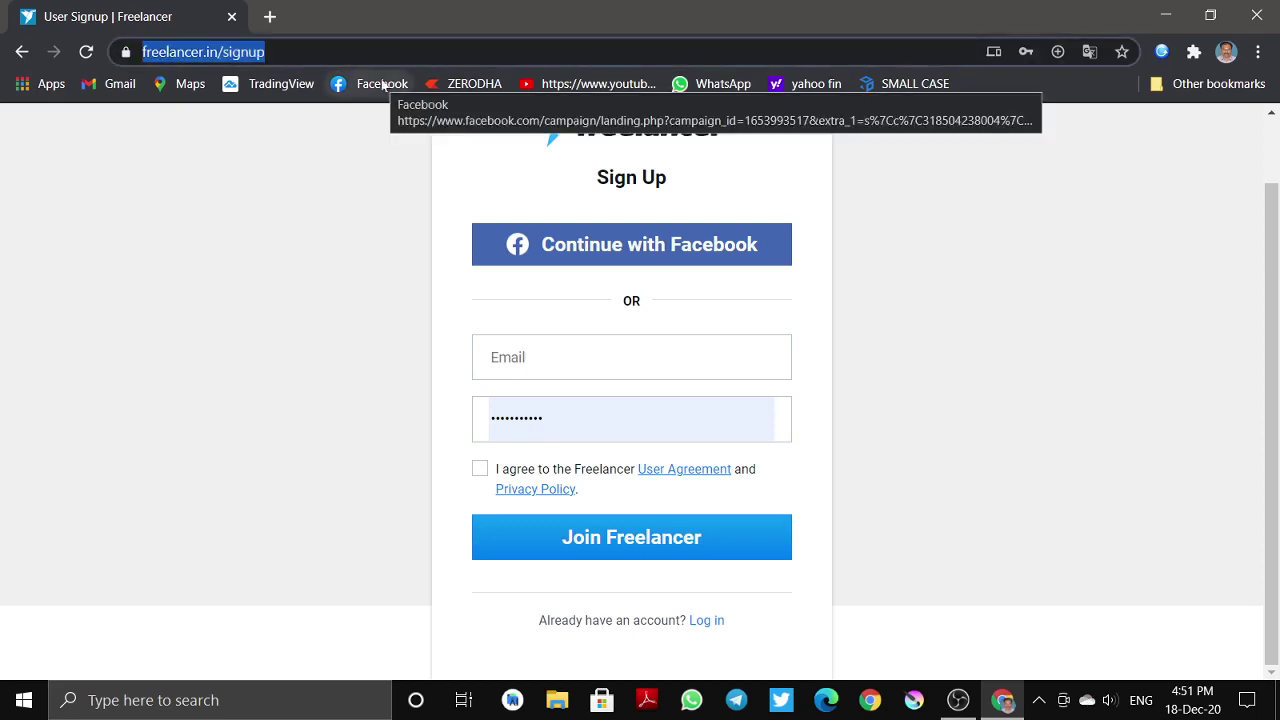
{"action": "left_click", "coordinate": [213, 287]}
{"action": "left_click", "coordinate": [530, 415]}
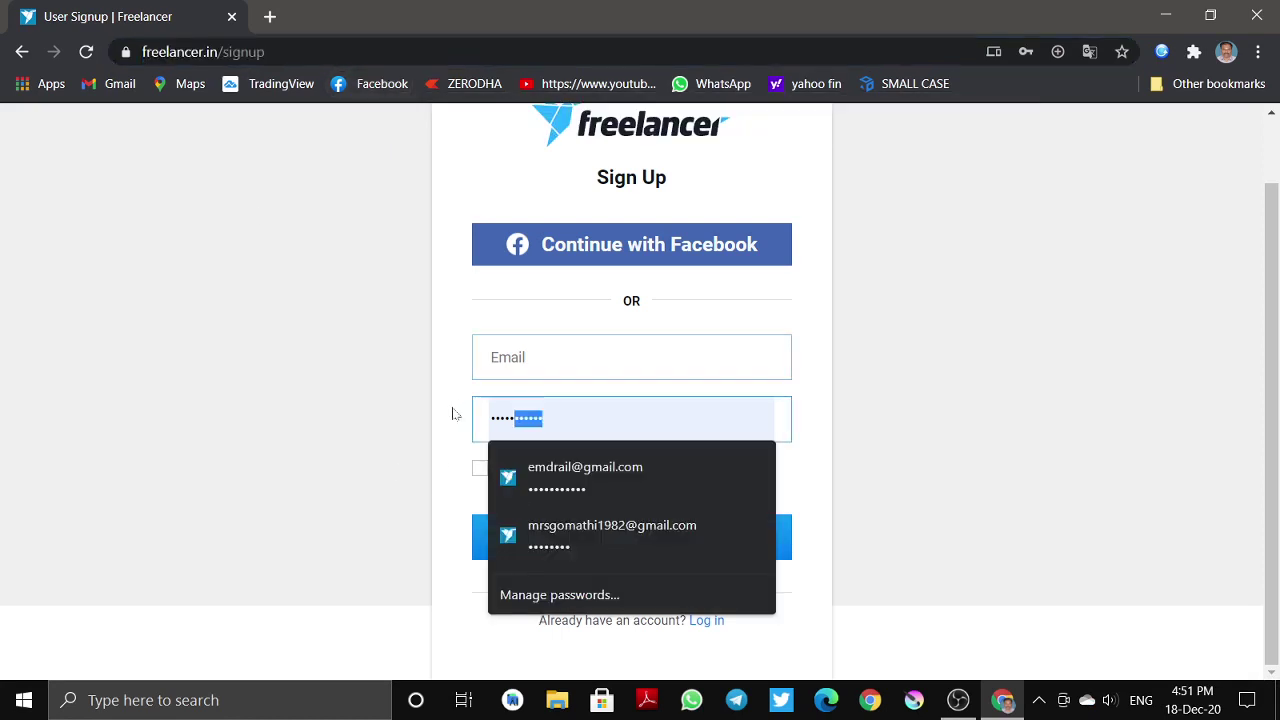
{"action": "left_click", "coordinate": [454, 411]}
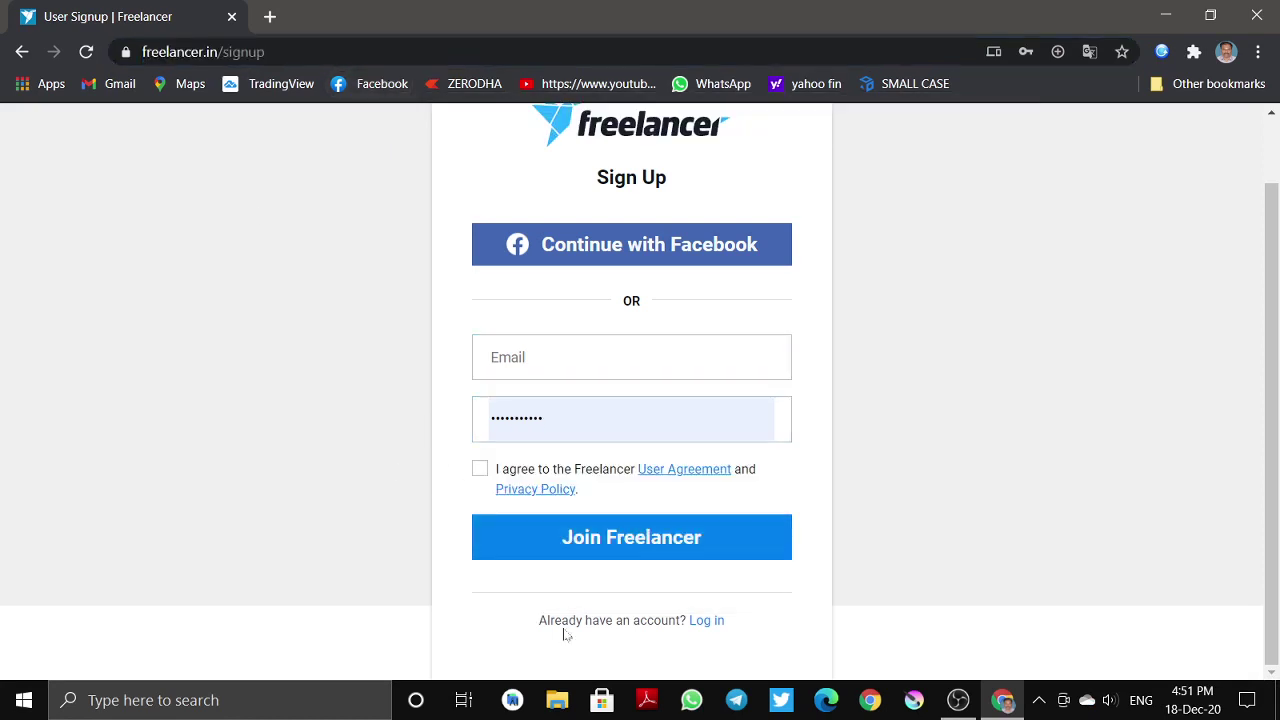
{"action": "left_click", "coordinate": [479, 469]}
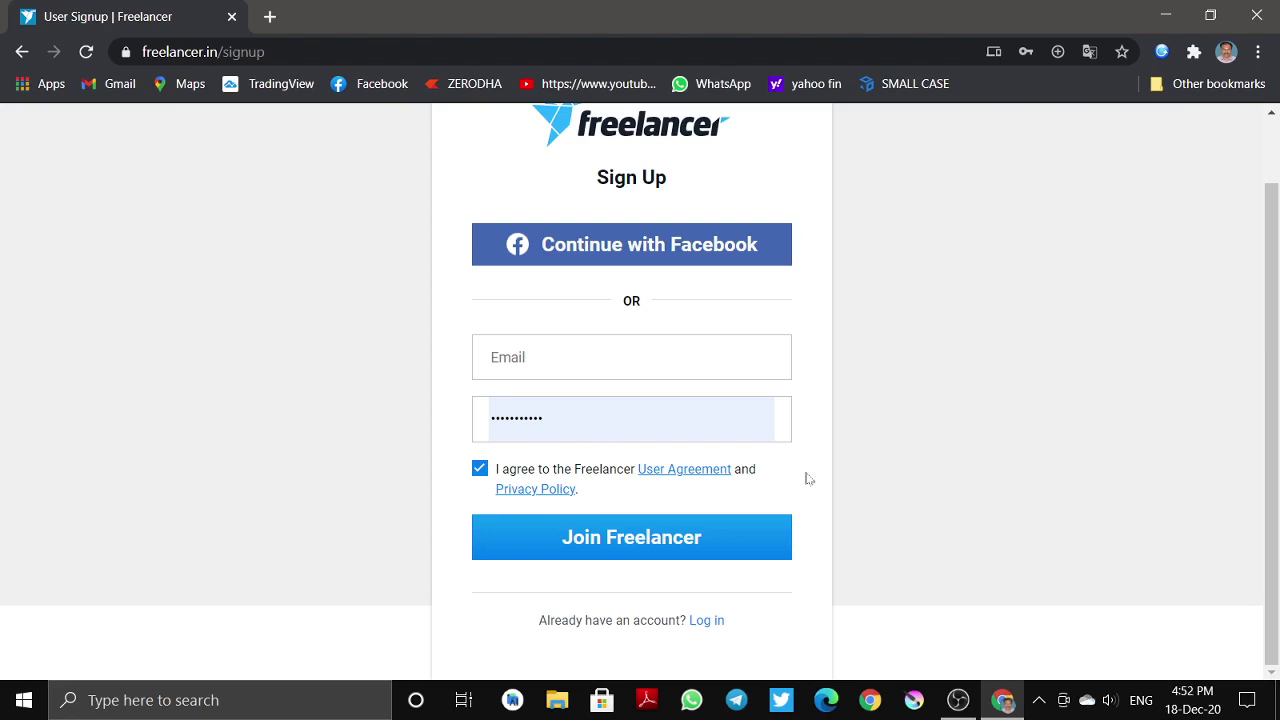
- Enter the new Gmail address in the Email field and submit with Join Freelancer
{"action": "key", "text": "shift+Tab"}
{"action": "key", "text": "shift+Tab"}
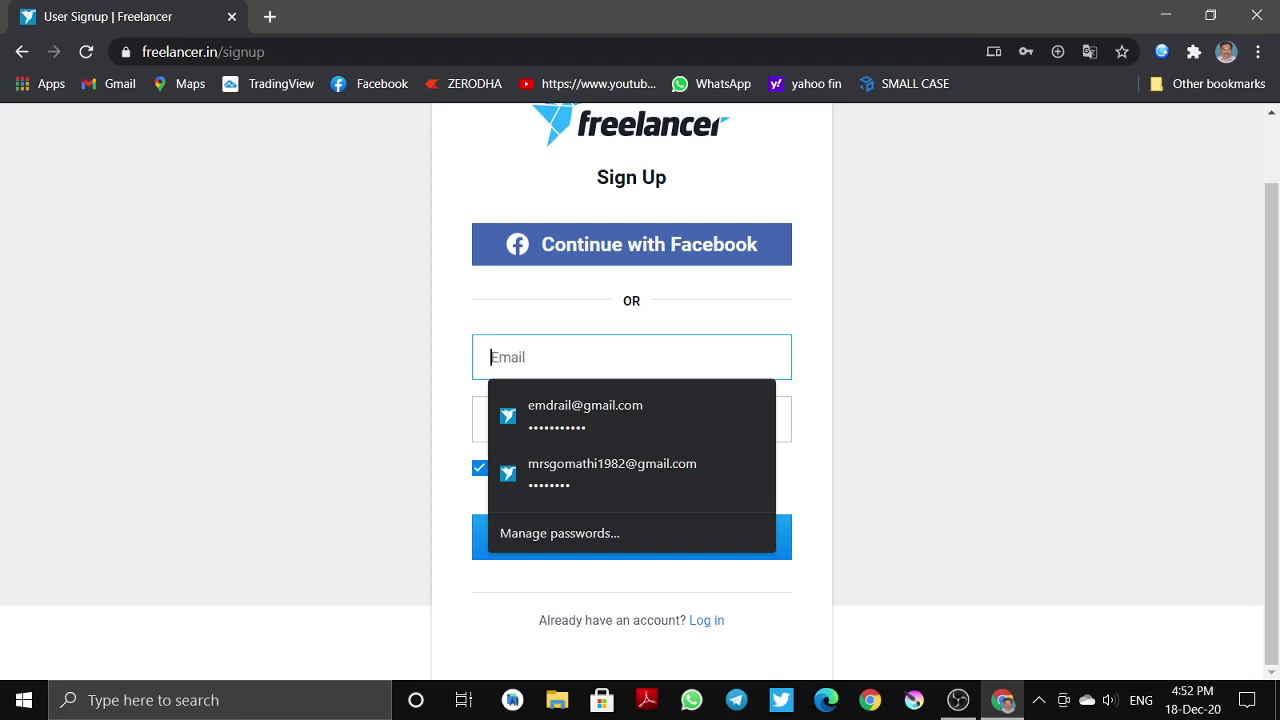
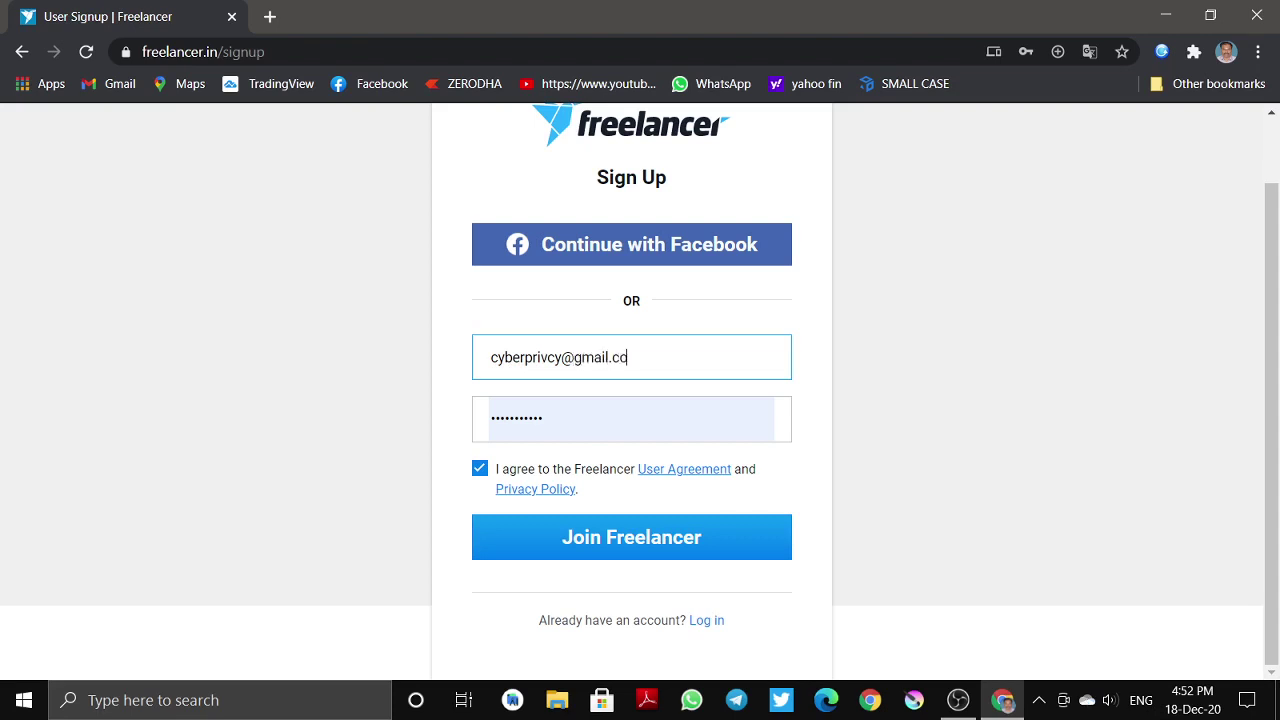
{"action": "left_click", "coordinate": [497, 537]}
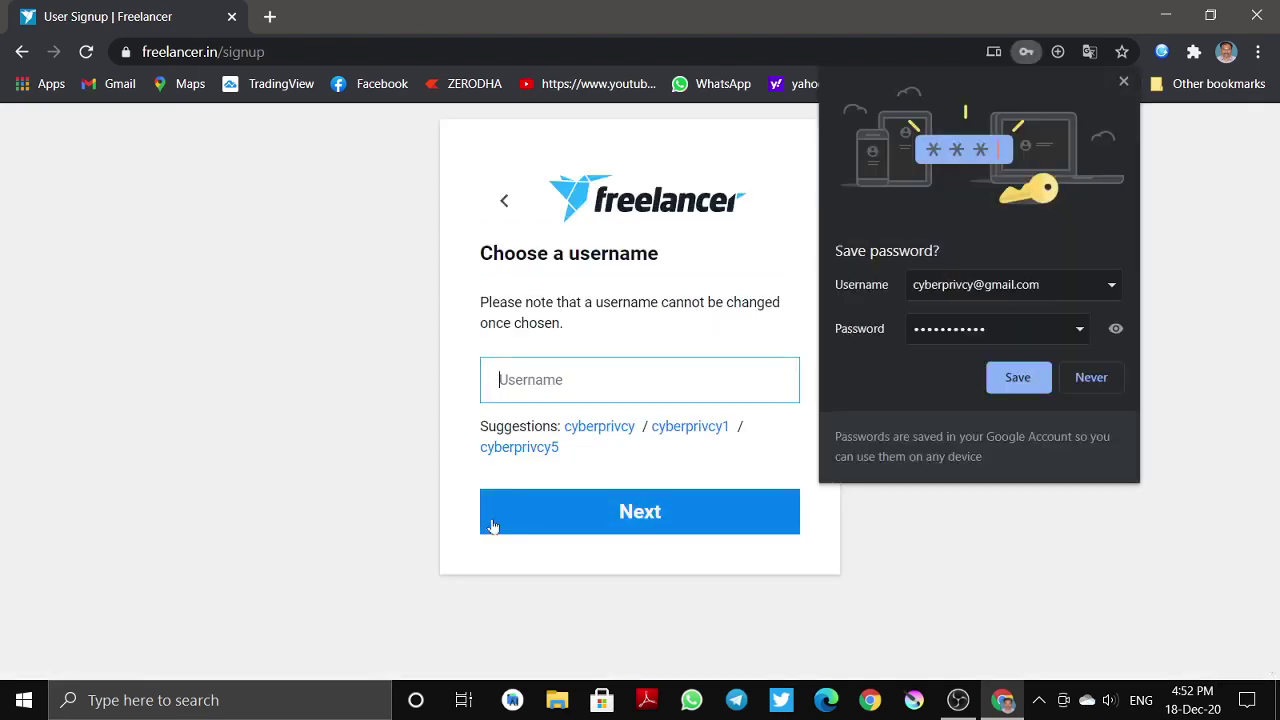
- Decline saving the password, take the first suggested username, and choose 'I want to work'
{"action": "left_click", "coordinate": [1090, 378]}
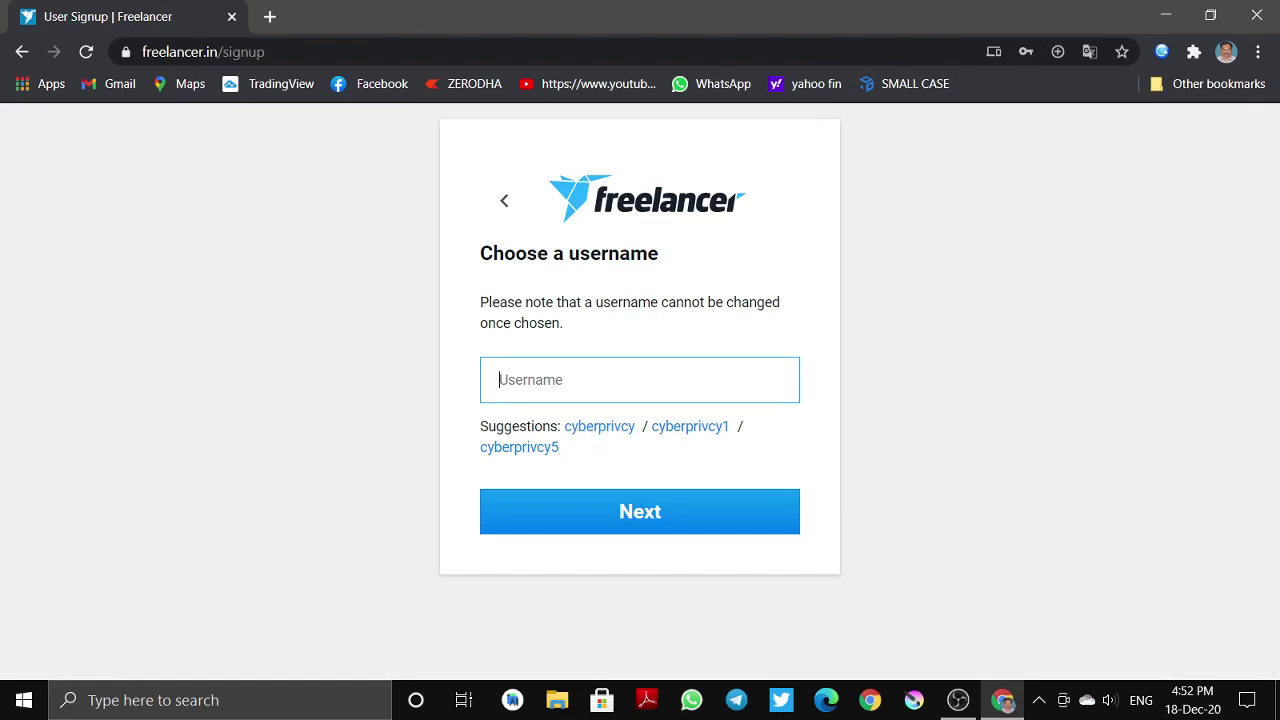
{"action": "left_click", "coordinate": [600, 427]}
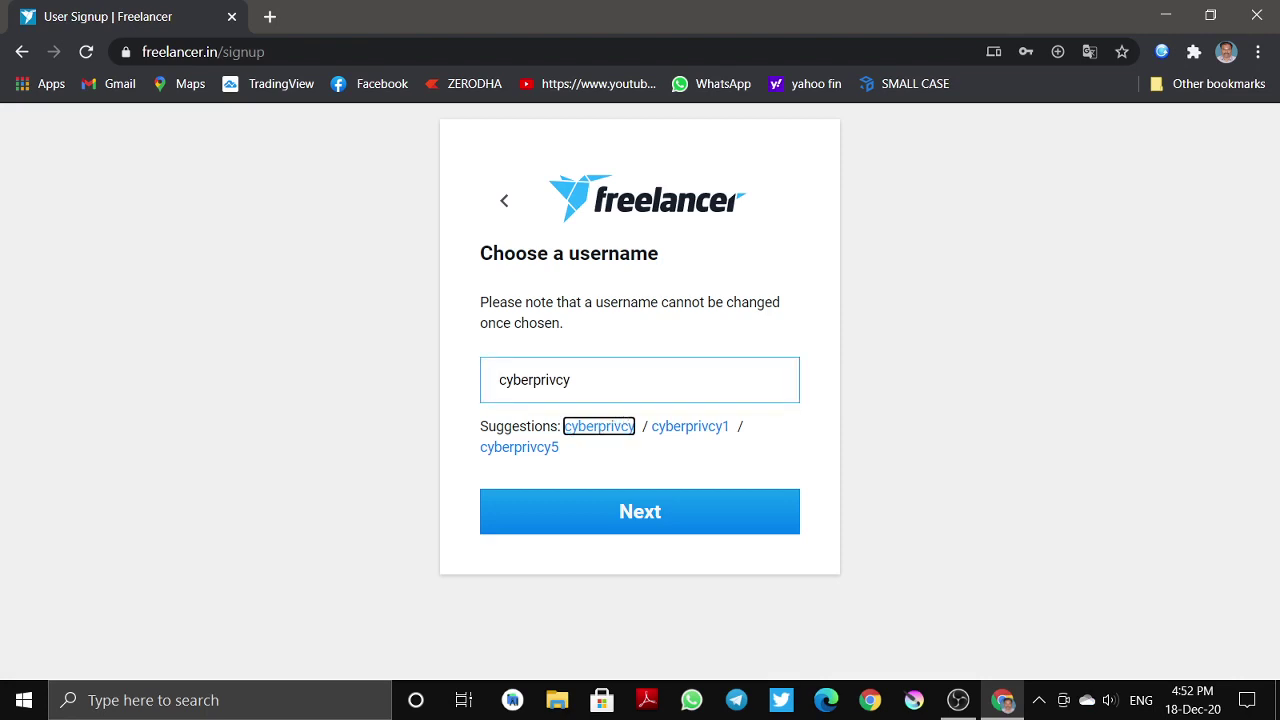
{"action": "left_click", "coordinate": [613, 487]}
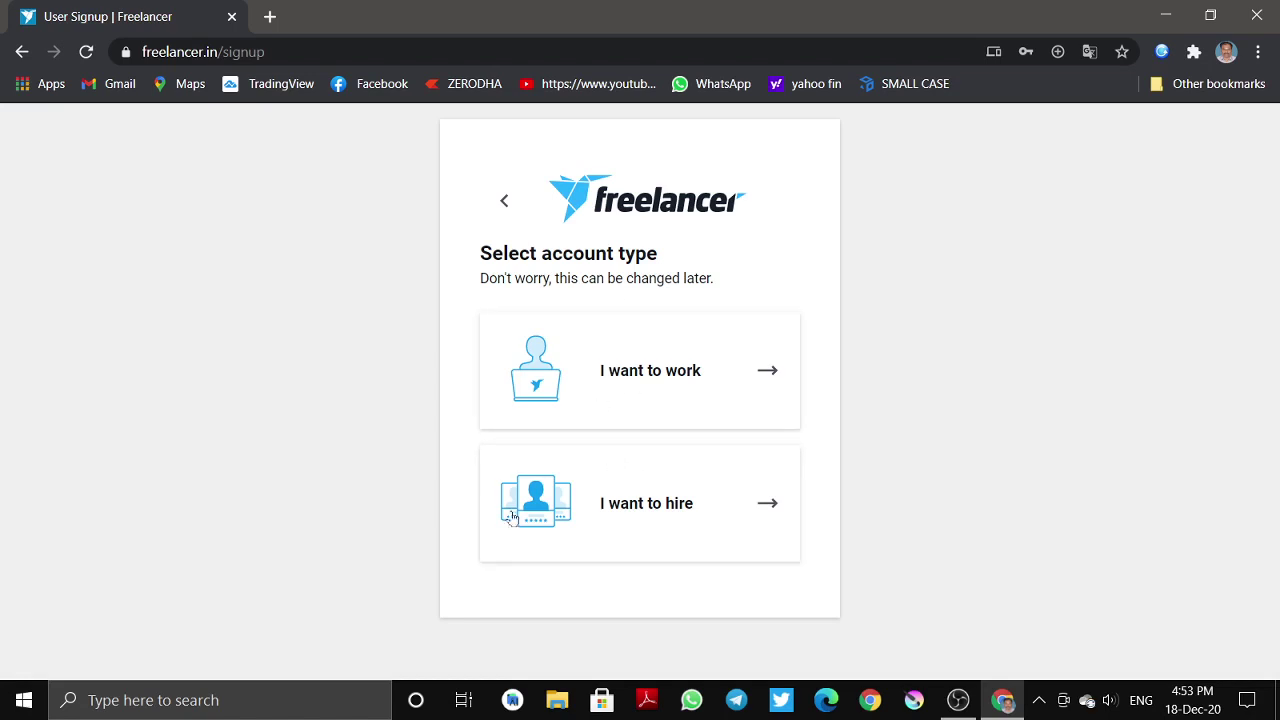
{"action": "left_click", "coordinate": [678, 372]}
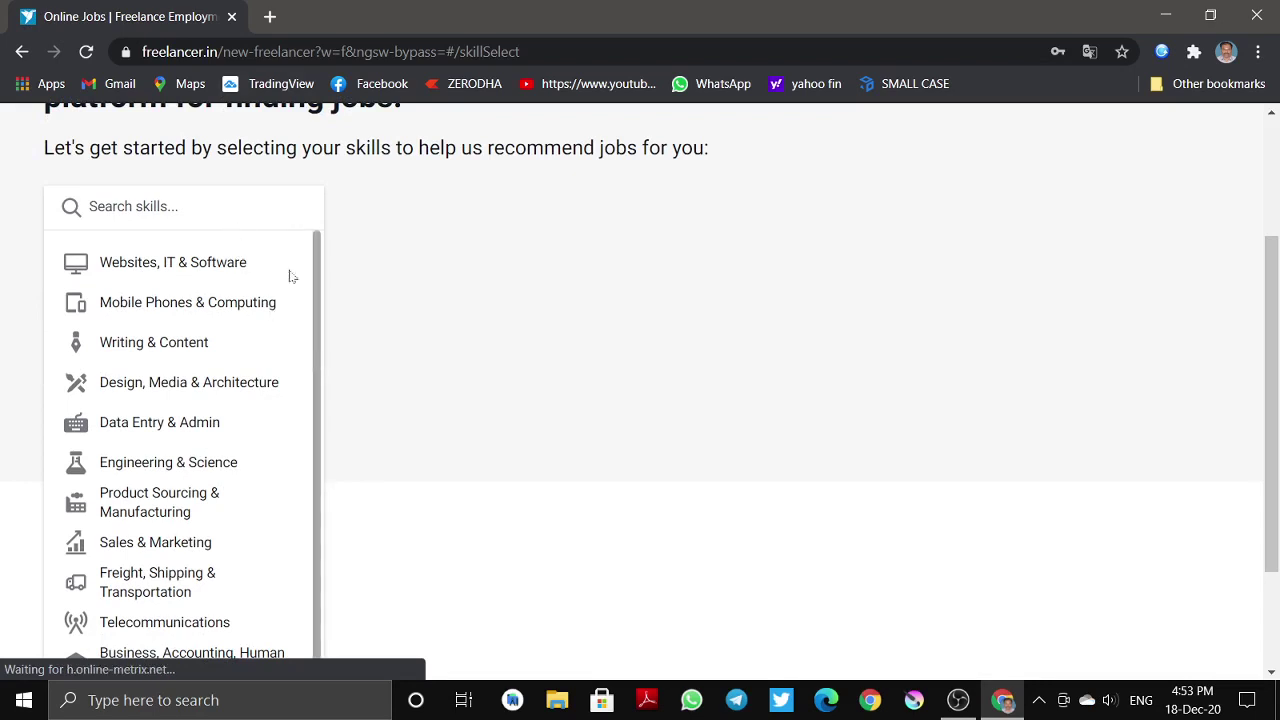
- On the welcome skills page, open the Data Entry & Admin category
{"action": "scroll", "coordinate": [271, 274], "scroll_direction": "down", "scroll_amount": 1}
{"action": "scroll", "coordinate": [280, 274], "scroll_direction": "up", "scroll_amount": 1}
{"action": "scroll", "coordinate": [366, 180], "scroll_direction": "up", "scroll_amount": 2}
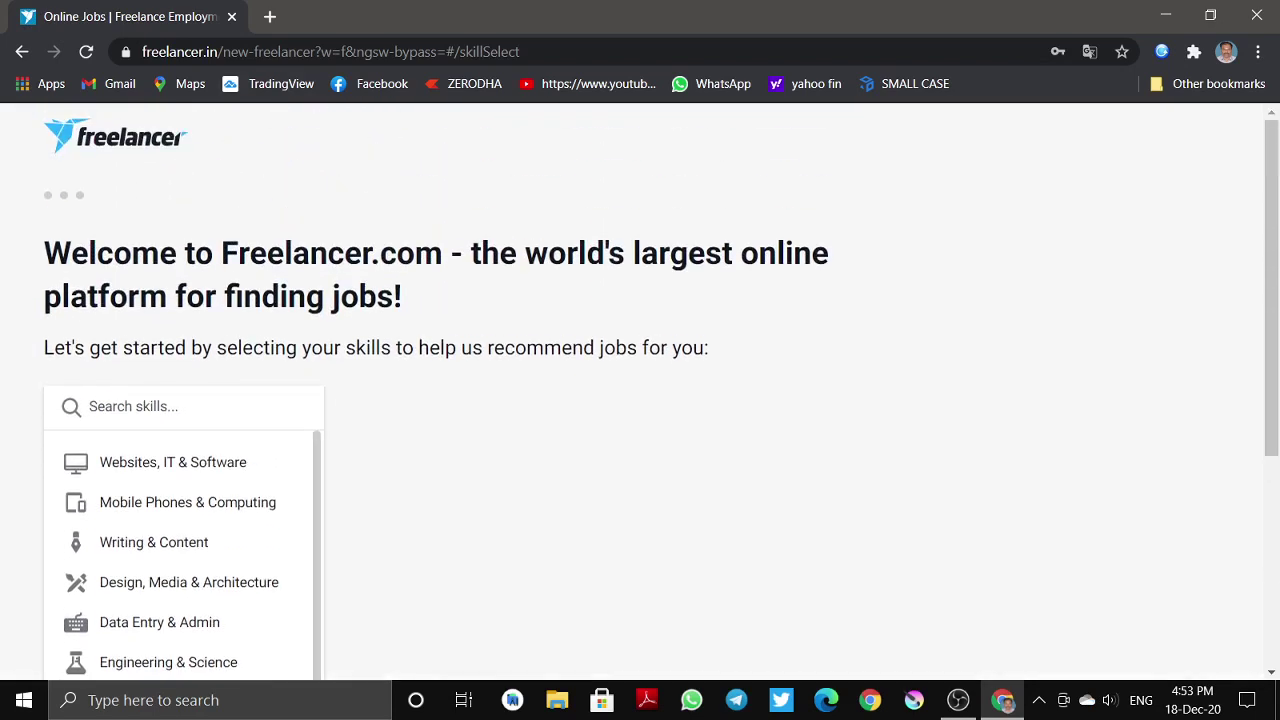
{"action": "left_click_drag", "start_coordinate": [710, 360], "coordinate": [100, 350]}
{"action": "left_click", "coordinate": [552, 277]}
{"action": "scroll", "coordinate": [540, 320], "scroll_direction": "down", "scroll_amount": 3}
{"action": "scroll", "coordinate": [529, 329], "scroll_direction": "up", "scroll_amount": 2}
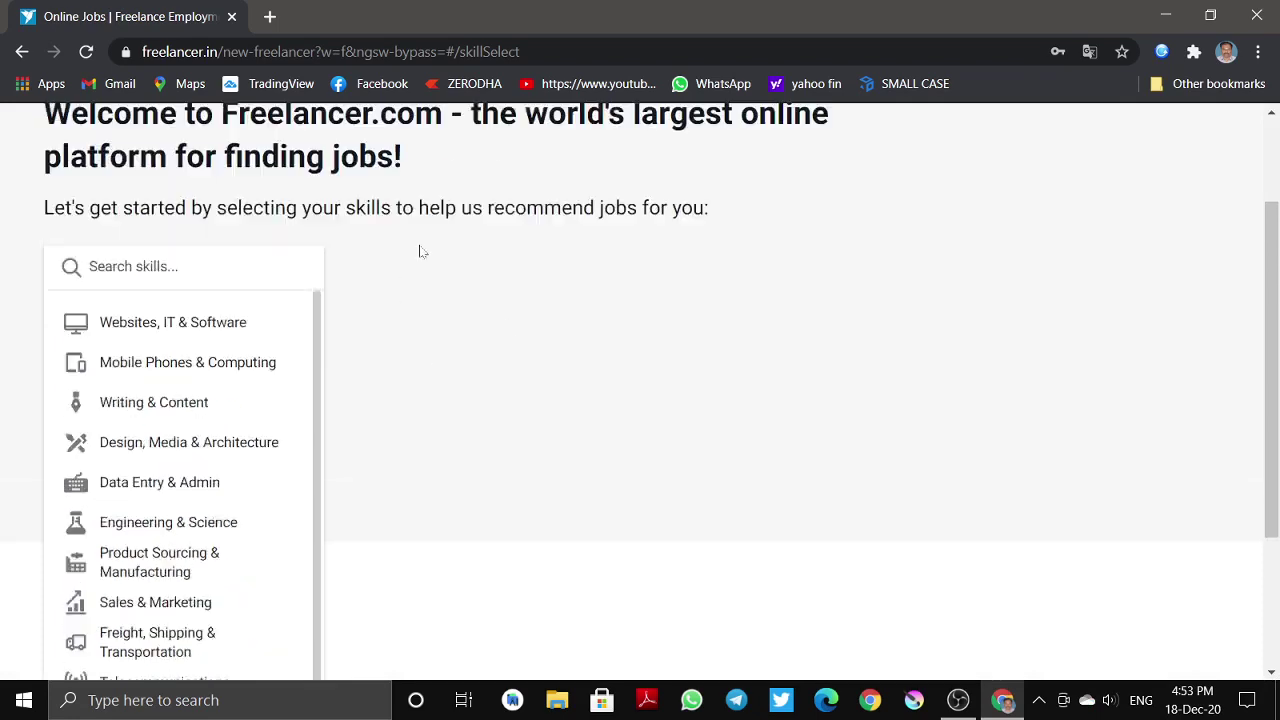
{"action": "scroll", "coordinate": [437, 337], "scroll_direction": "down", "scroll_amount": 2}
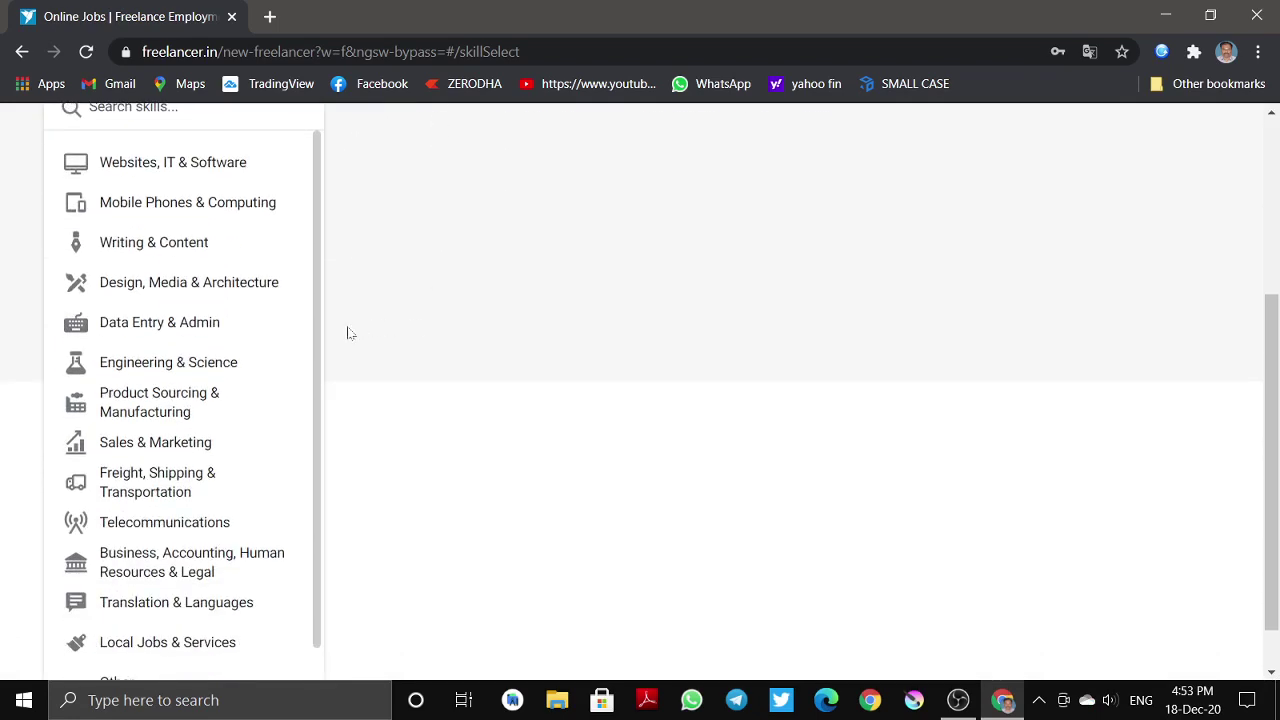
{"action": "left_click", "coordinate": [150, 324]}
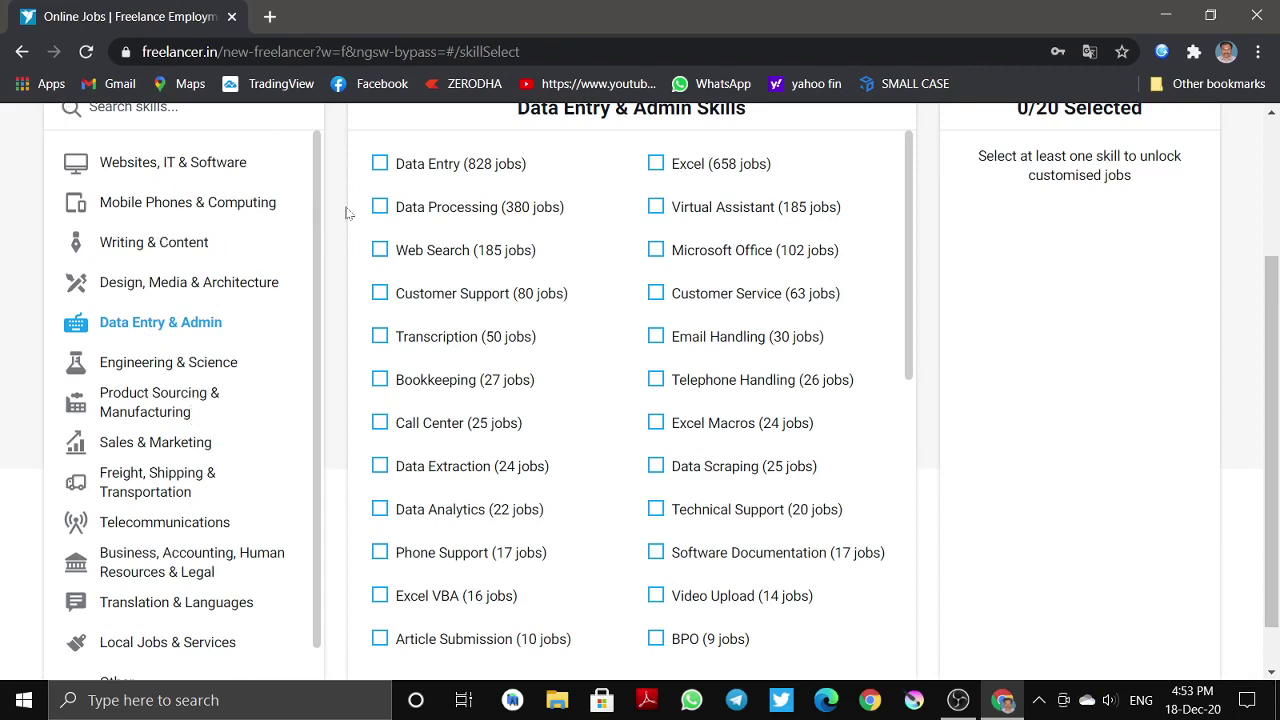
- Select Data Entry and Excel as skills, leaving Virtual Assistant and Web Search unticked
{"action": "left_click", "coordinate": [380, 163]}
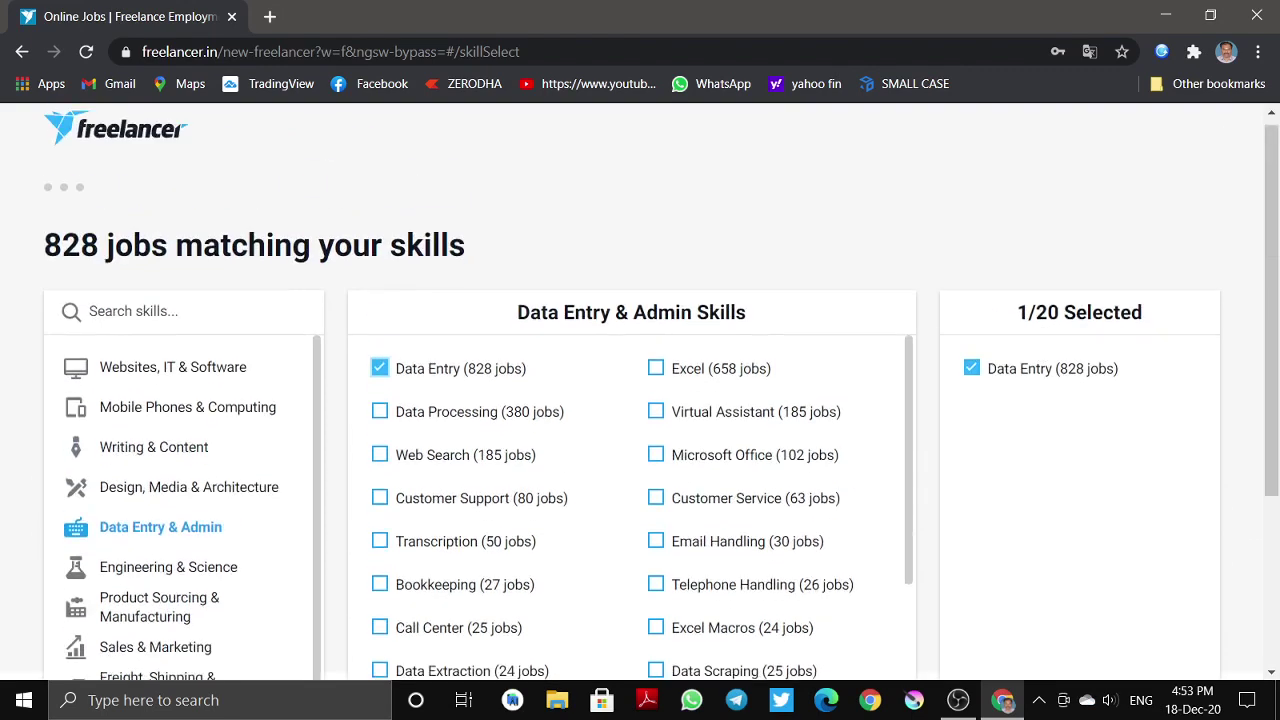
{"action": "triple_click", "coordinate": [1244, 314]}
{"action": "left_click", "coordinate": [1210, 248]}
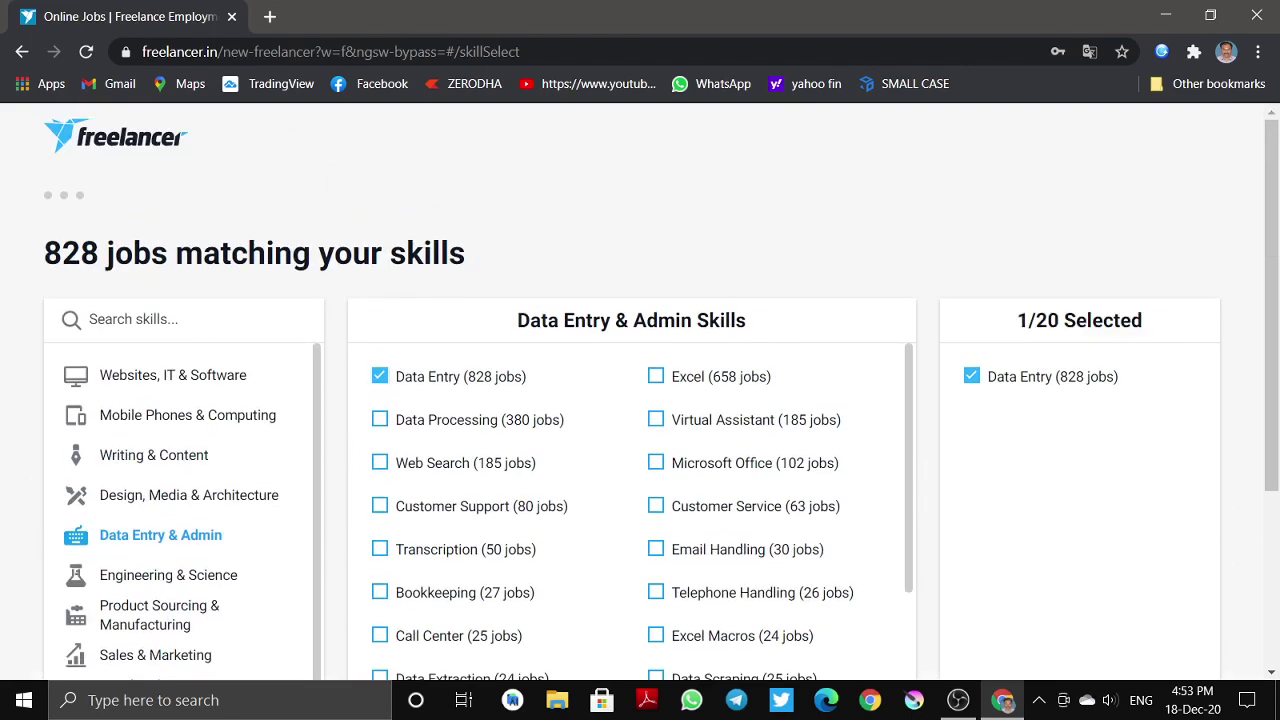
{"action": "scroll", "coordinate": [1133, 246], "scroll_direction": "down", "scroll_amount": 2}
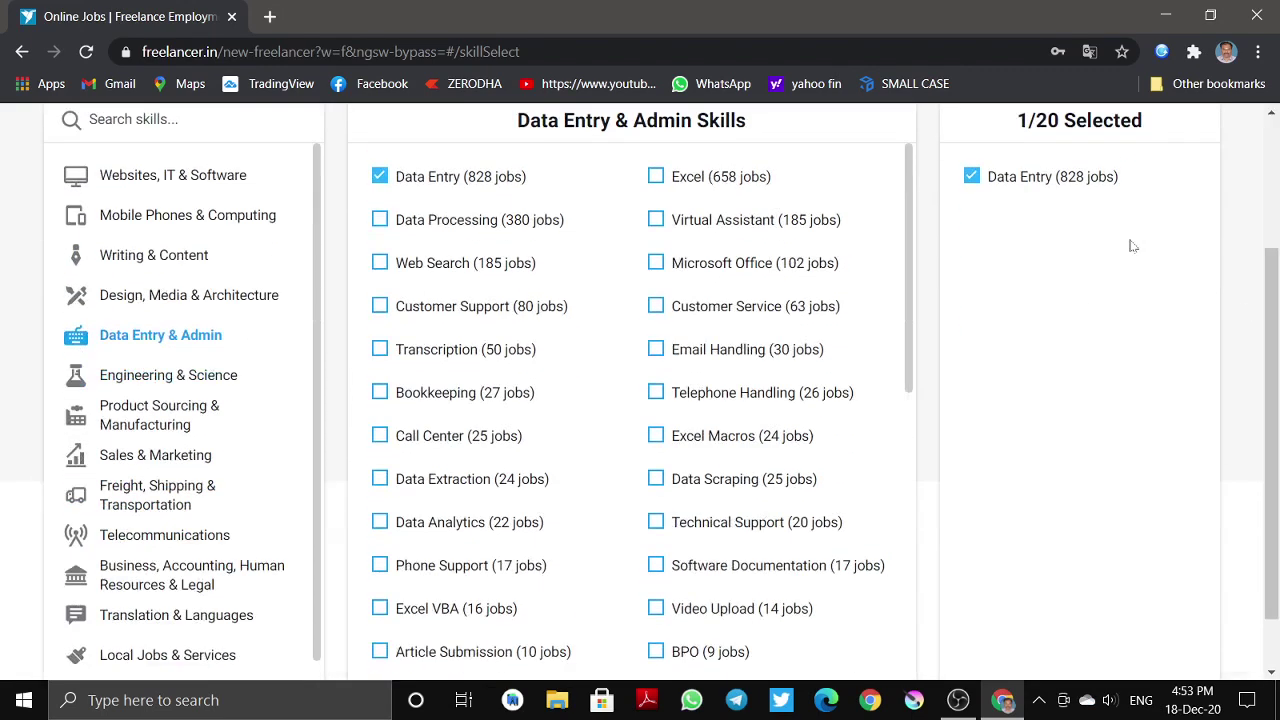
{"action": "left_click", "coordinate": [656, 176]}
{"action": "left_click", "coordinate": [656, 220]}
{"action": "left_click", "coordinate": [656, 220]}
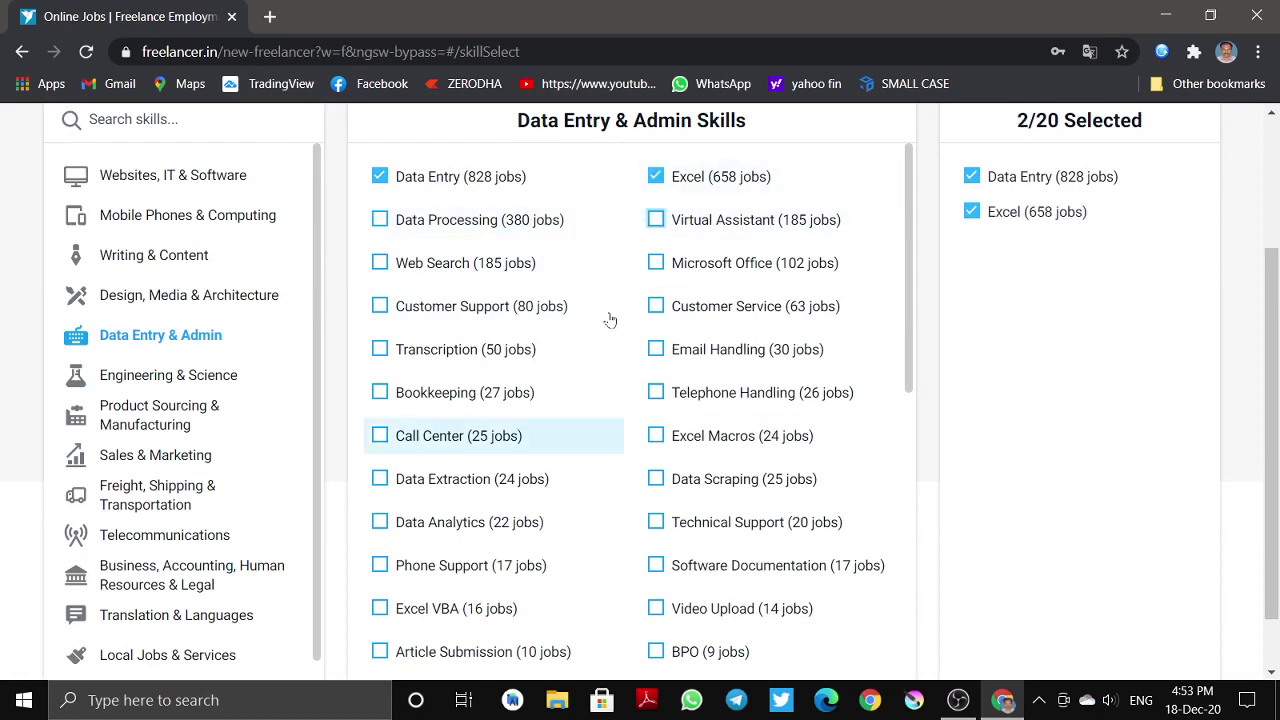
{"action": "scroll", "coordinate": [395, 400], "scroll_direction": "down", "scroll_amount": 1}
{"action": "scroll", "coordinate": [428, 364], "scroll_direction": "up", "scroll_amount": 1}
{"action": "left_click", "coordinate": [380, 263]}
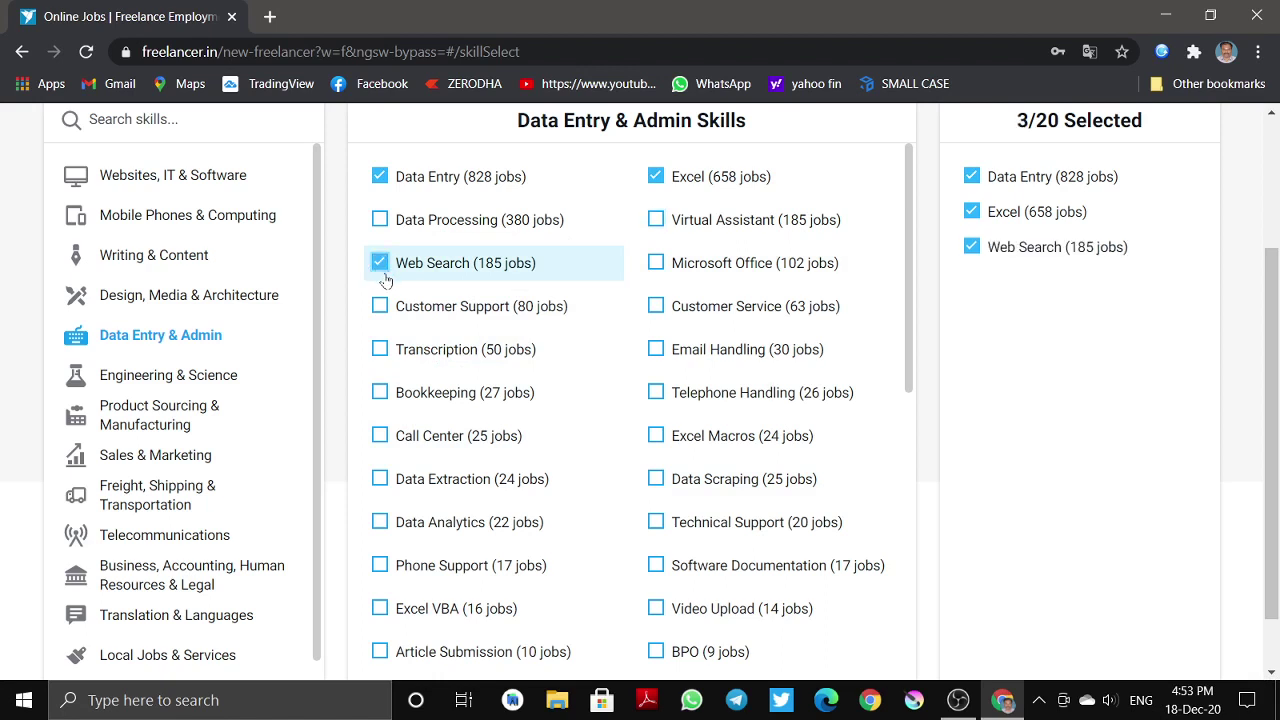
{"action": "left_click", "coordinate": [384, 270]}
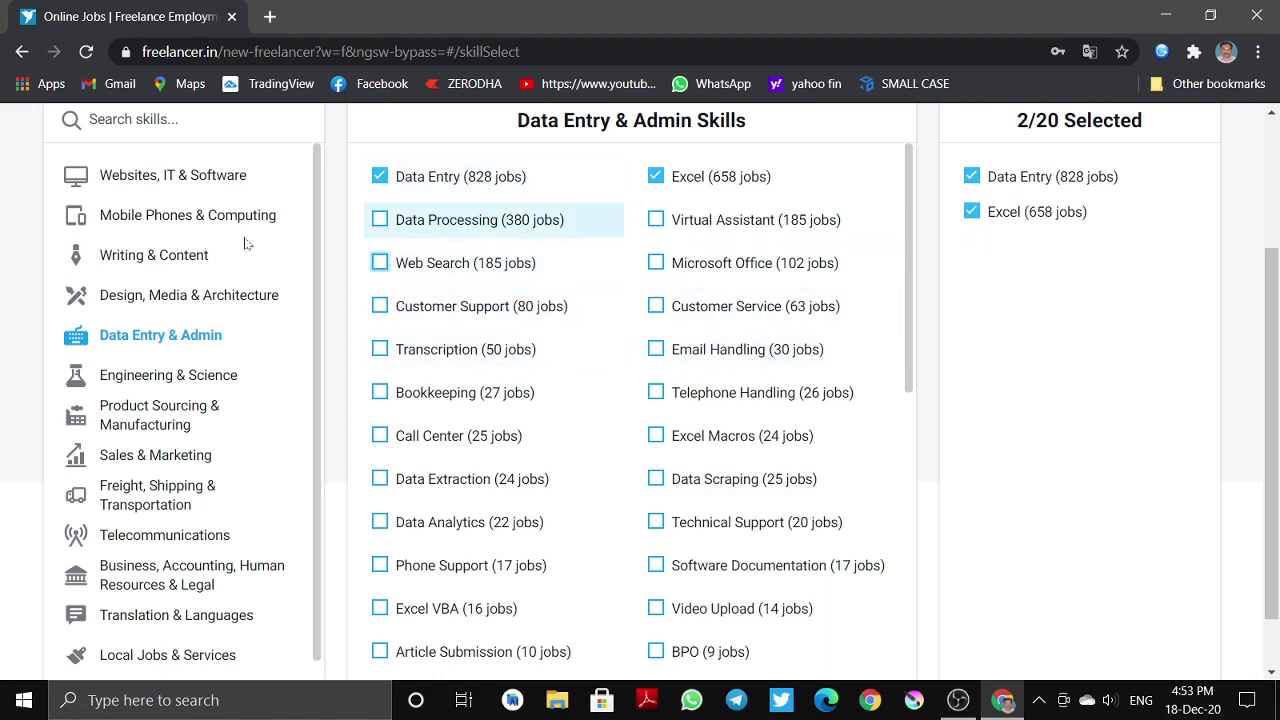
- Browse the Telecommunications and Business, Accounting, Human Resources & Legal skill categories
{"action": "scroll", "coordinate": [977, 414], "scroll_direction": "down", "scroll_amount": 7}
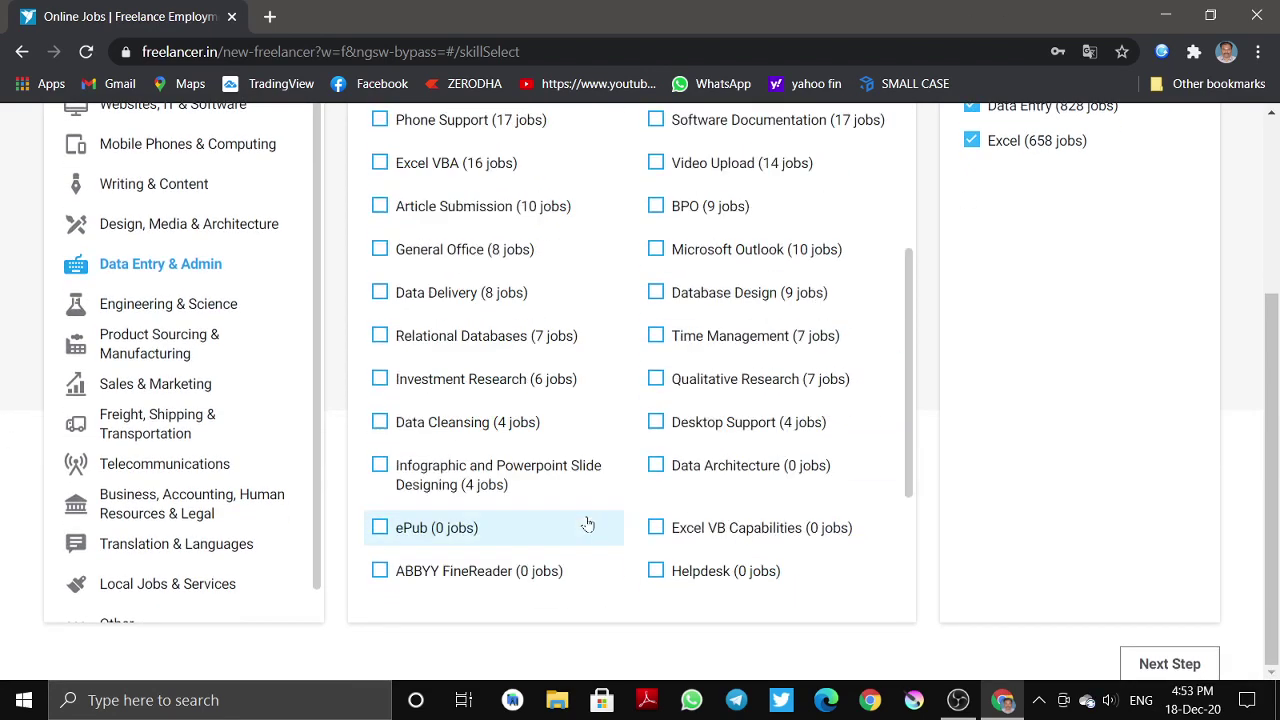
{"action": "scroll", "coordinate": [100, 440], "scroll_direction": "down", "scroll_amount": 1}
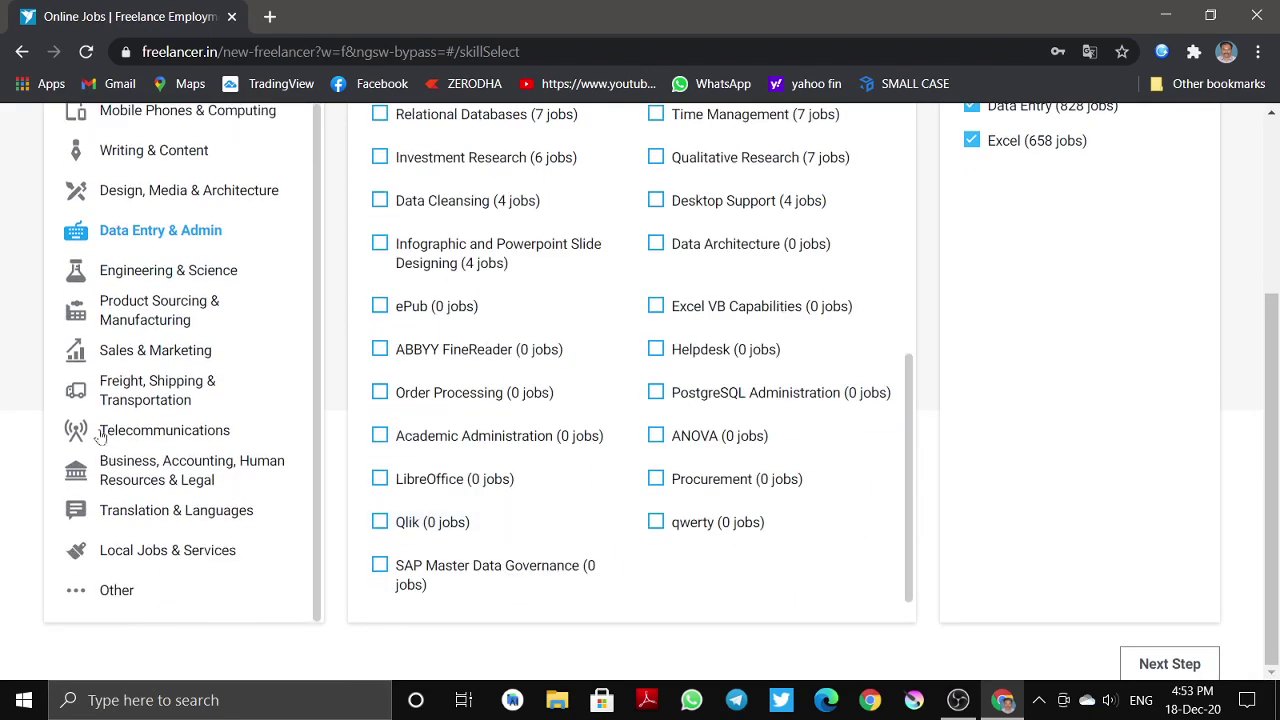
{"action": "left_click", "coordinate": [104, 433]}
{"action": "left_click", "coordinate": [152, 465]}
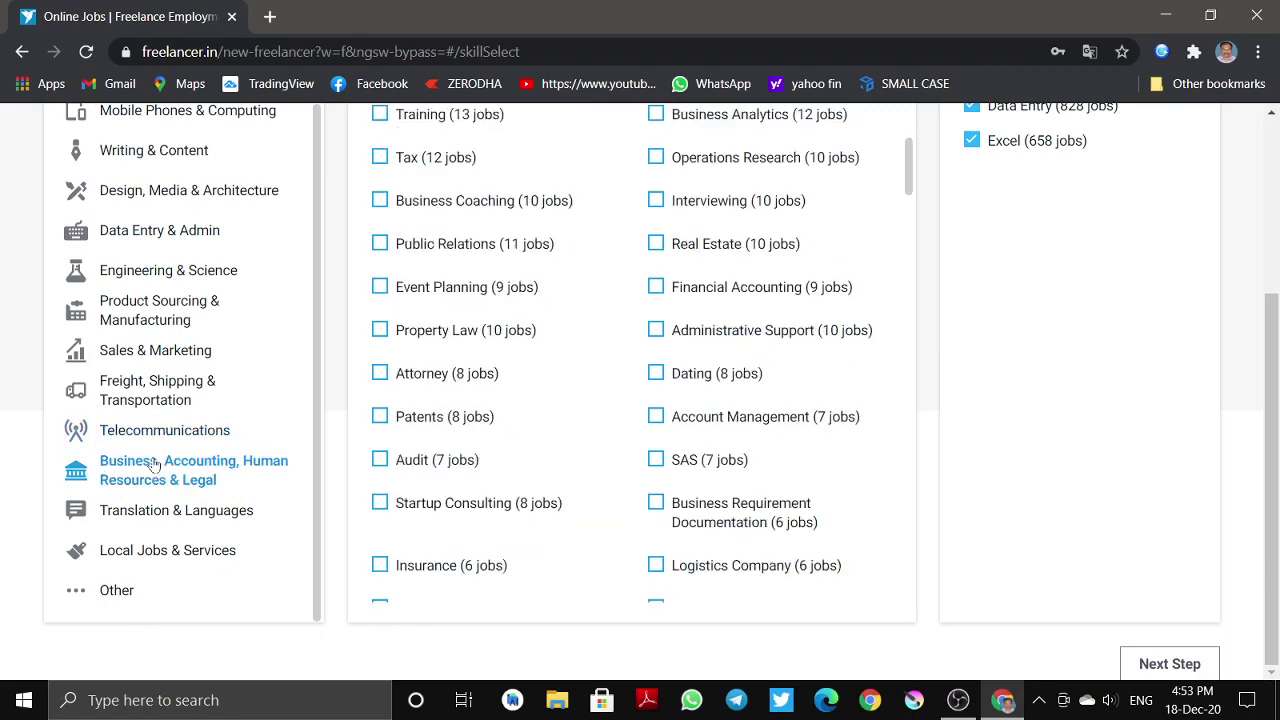
- Browse several skill categories, ending on Websites, IT & Software
{"action": "left_click", "coordinate": [200, 556]}
{"action": "left_click", "coordinate": [120, 592]}
{"action": "scroll", "coordinate": [414, 390], "scroll_direction": "up", "scroll_amount": 2}
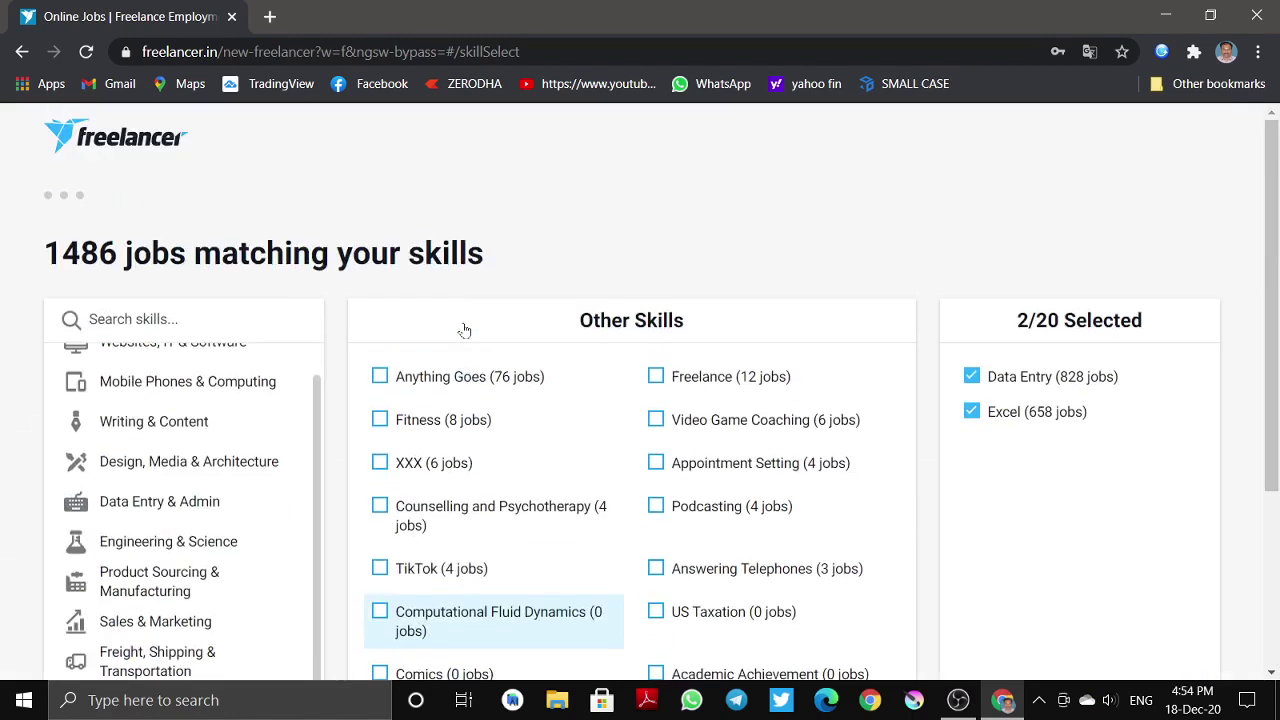
{"action": "scroll", "coordinate": [400, 390], "scroll_direction": "down", "scroll_amount": 1}
{"action": "scroll", "coordinate": [430, 405], "scroll_direction": "up", "scroll_amount": 2}
{"action": "scroll", "coordinate": [377, 520], "scroll_direction": "down", "scroll_amount": 2}
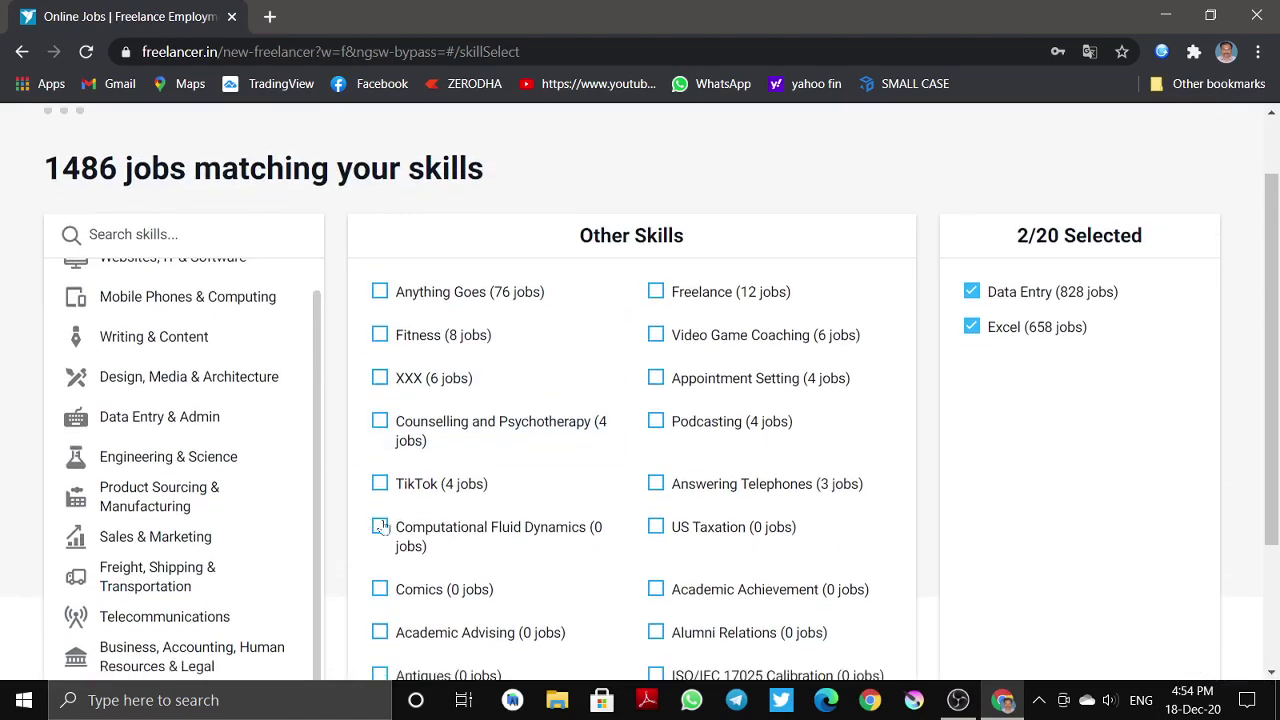
{"action": "left_click", "coordinate": [155, 437]}
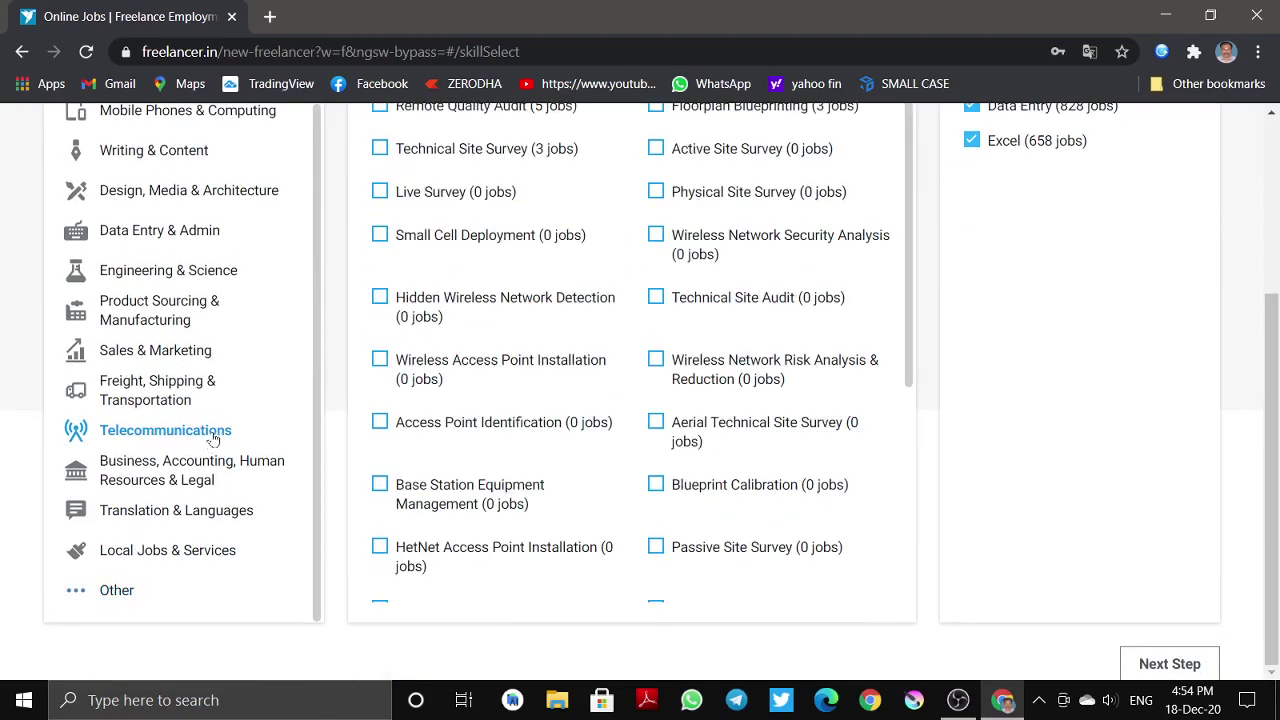
{"action": "left_click", "coordinate": [199, 405]}
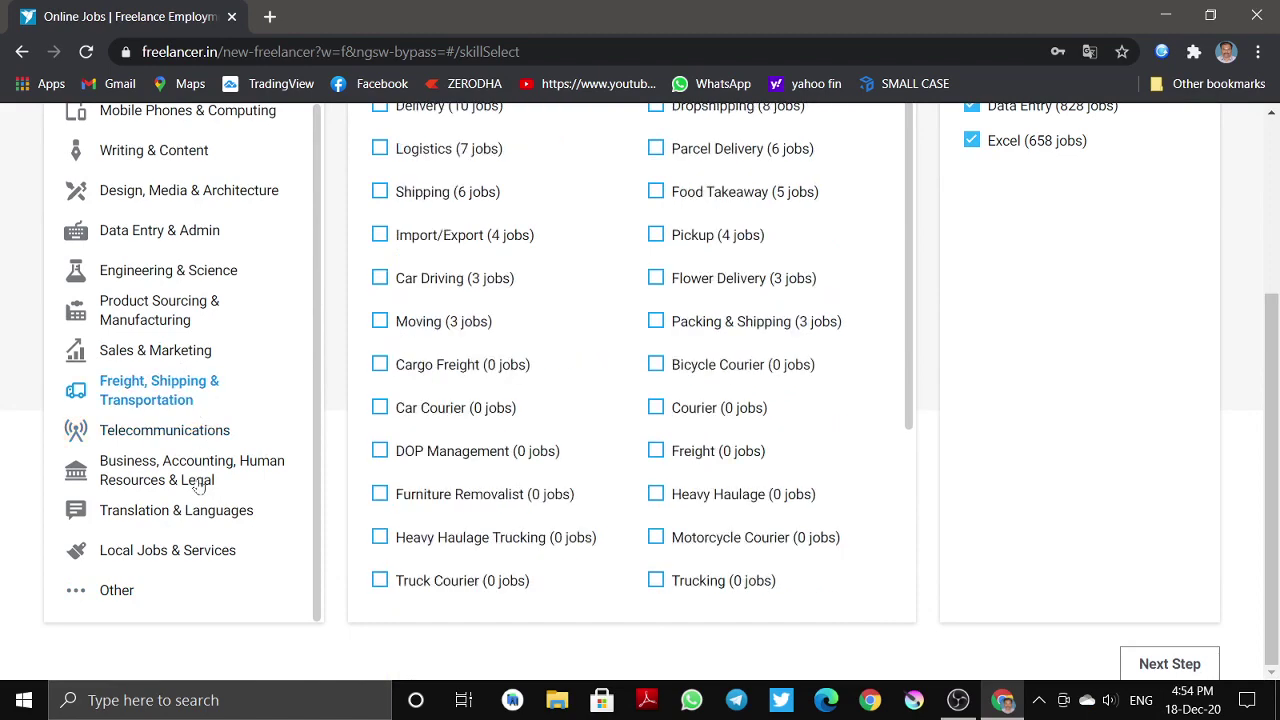
{"action": "left_click", "coordinate": [205, 480]}
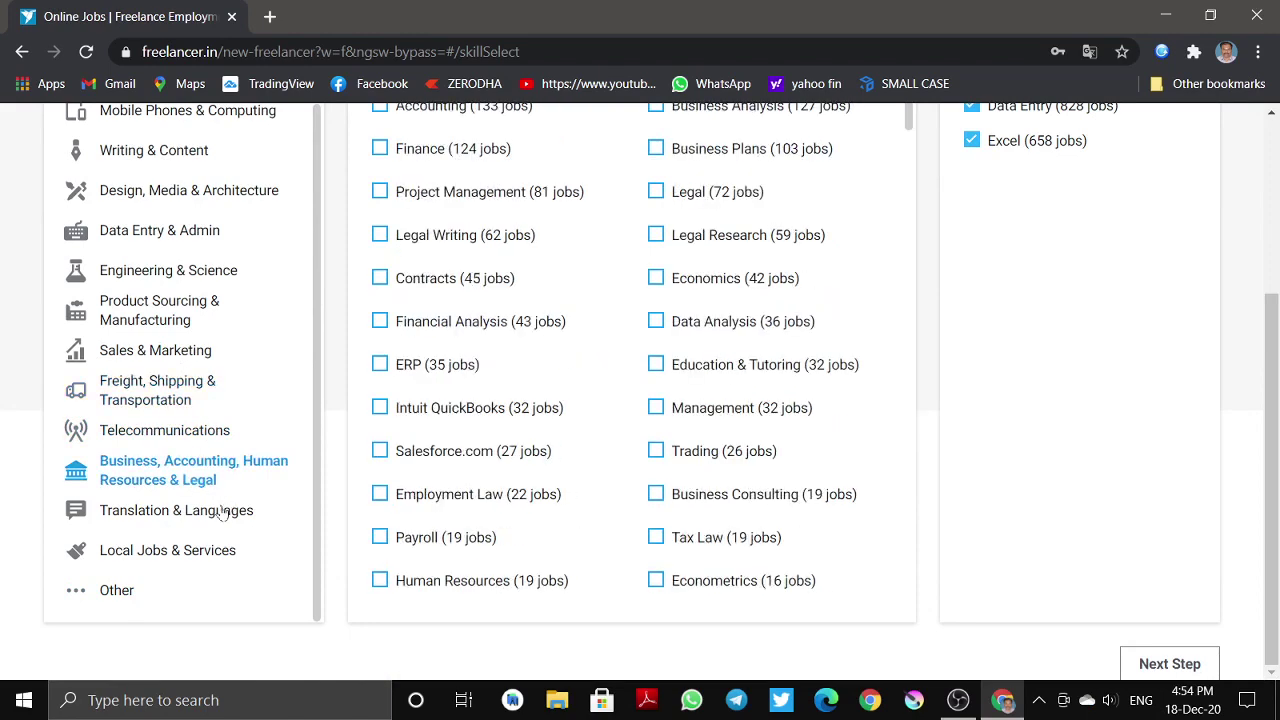
{"action": "scroll", "coordinate": [228, 436], "scroll_direction": "up", "scroll_amount": 1}
{"action": "left_click", "coordinate": [172, 384]}
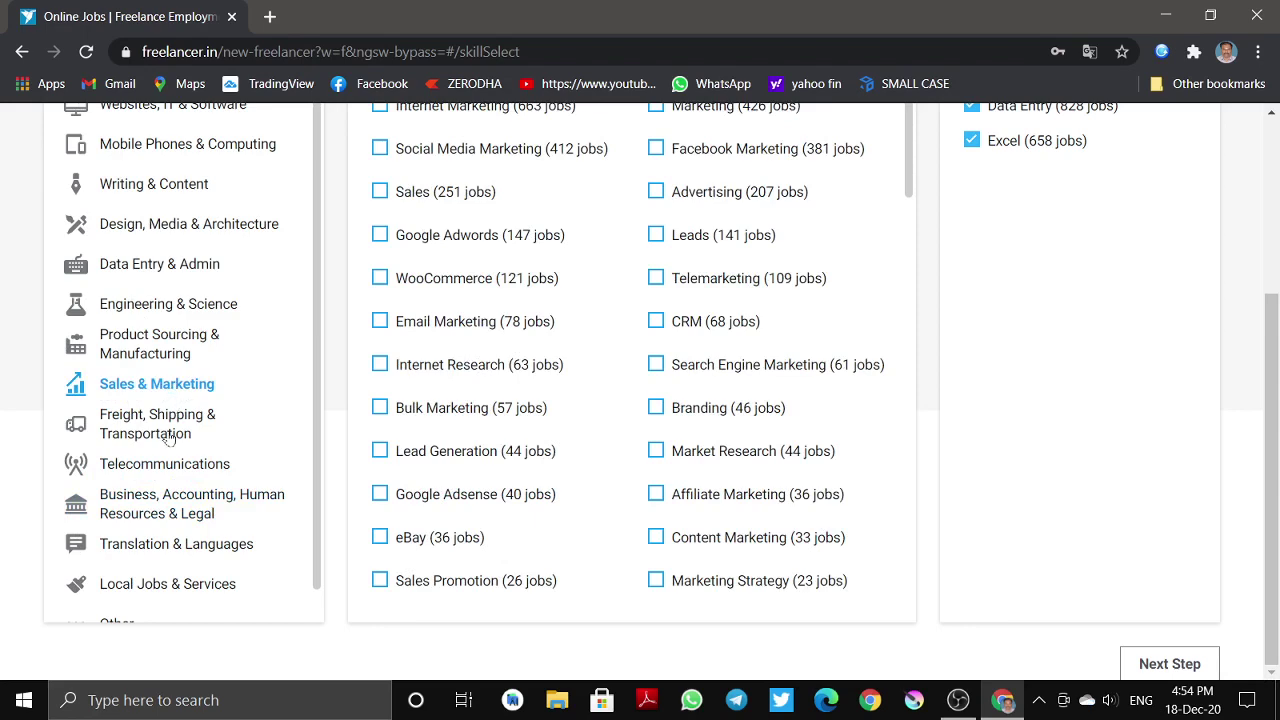
{"action": "left_click", "coordinate": [155, 226]}
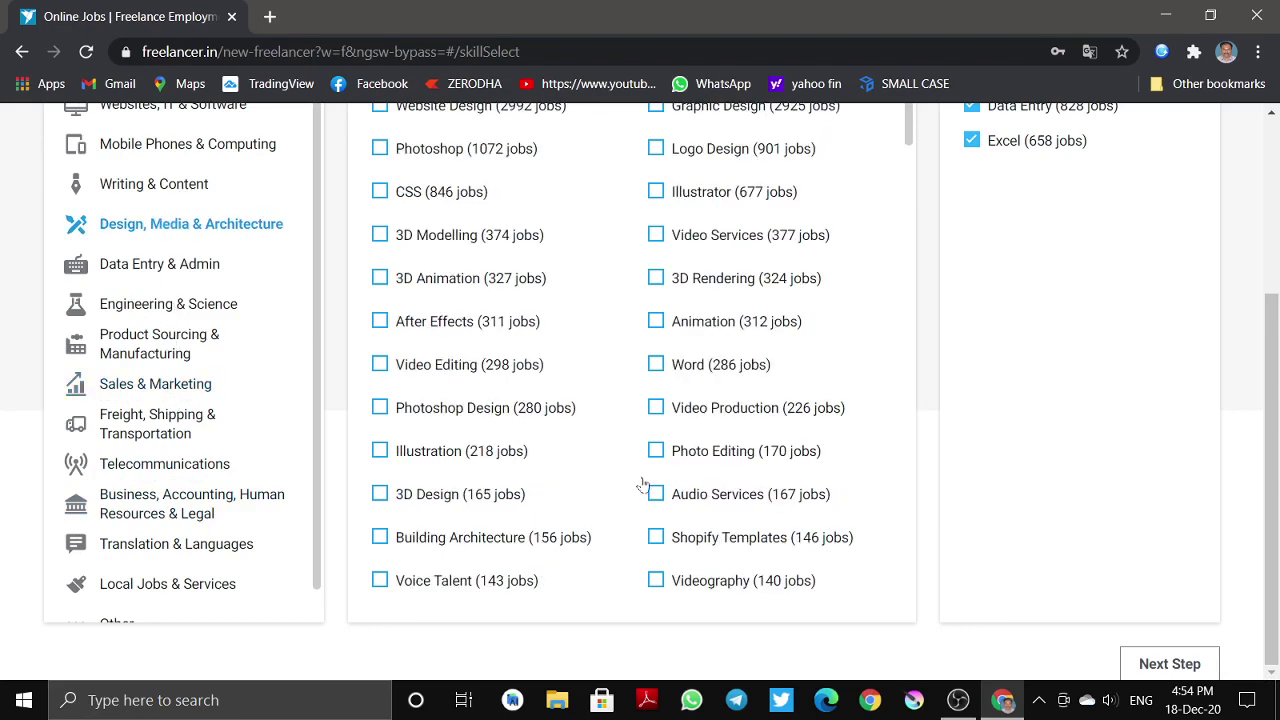
{"action": "scroll", "coordinate": [643, 485], "scroll_direction": "up", "scroll_amount": 2}
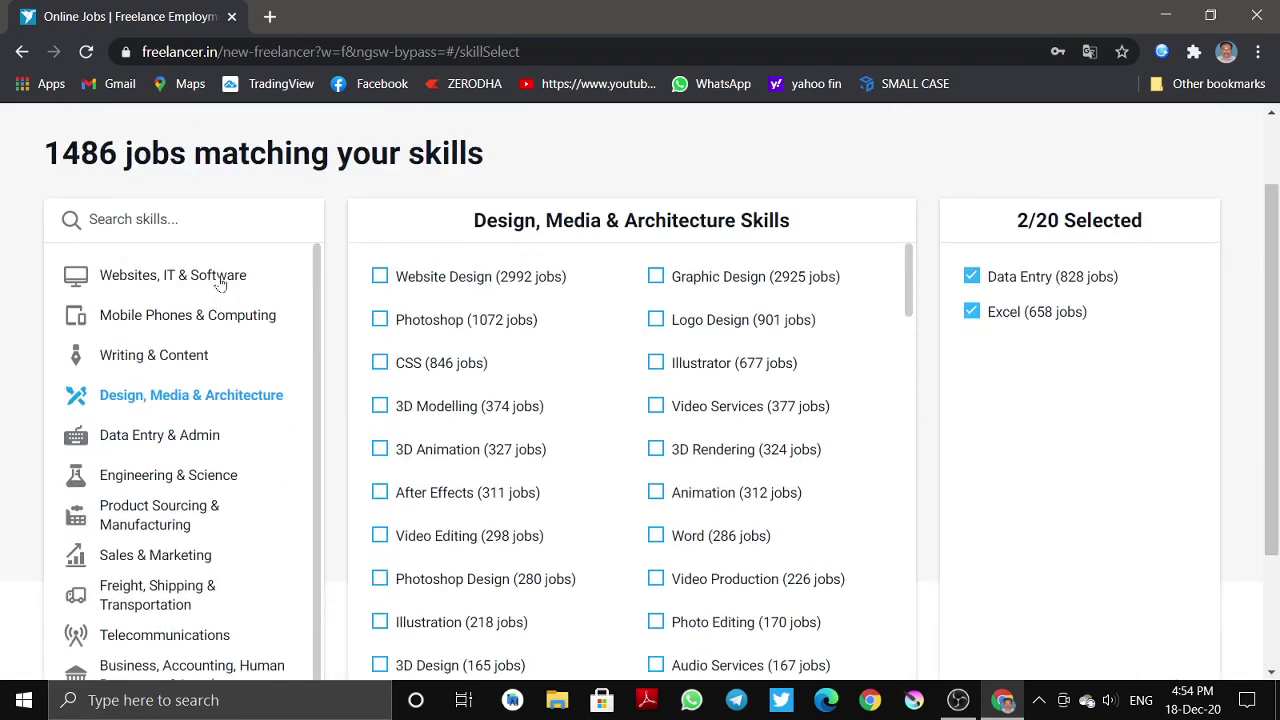
{"action": "left_click", "coordinate": [157, 283]}
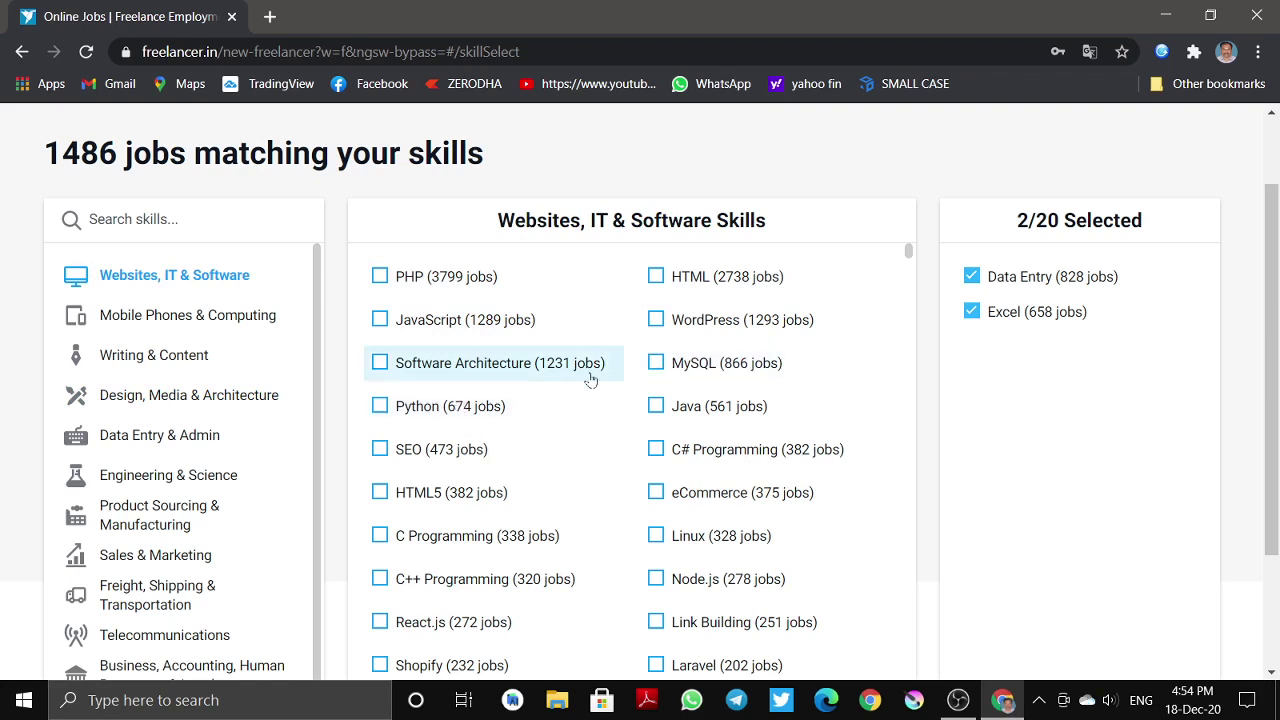
- Add C# Programming, C++ Programming, Node.js and Microsoft skills, leaving MySQL and Java unselected
{"action": "left_click", "coordinate": [660, 364]}
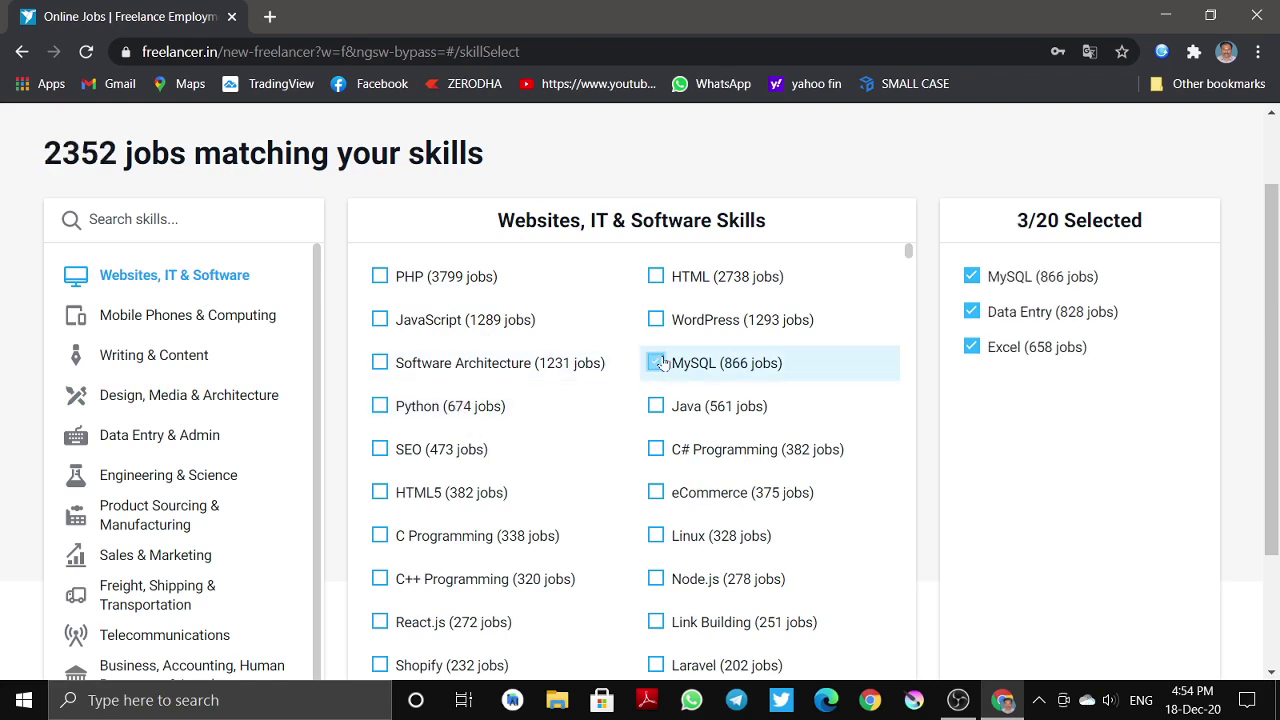
{"action": "left_click", "coordinate": [660, 365]}
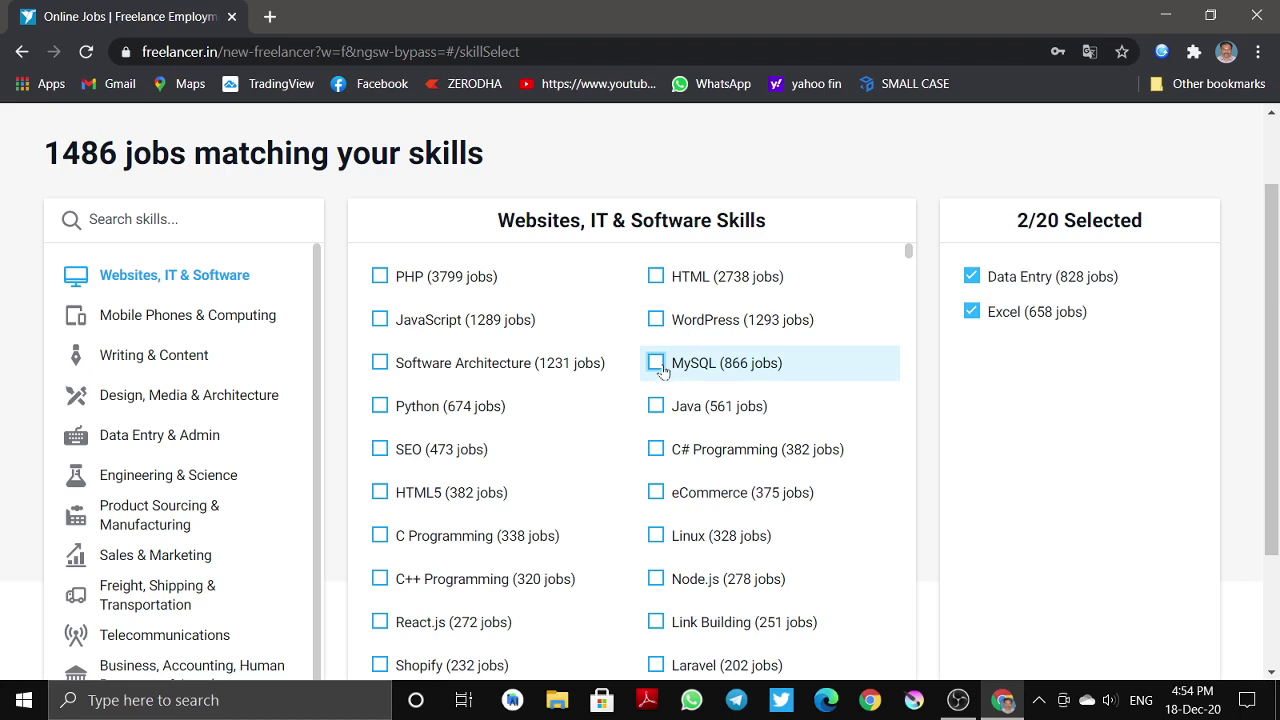
{"action": "left_click", "coordinate": [646, 412]}
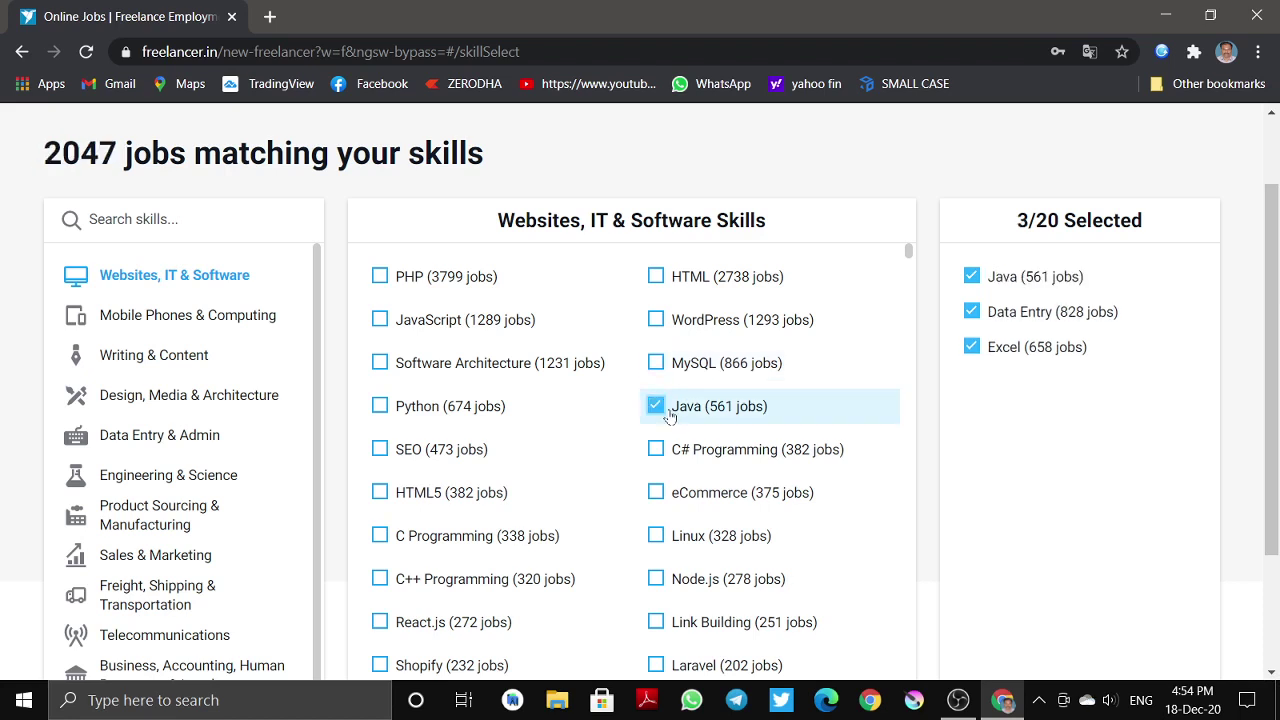
{"action": "left_click", "coordinate": [669, 416]}
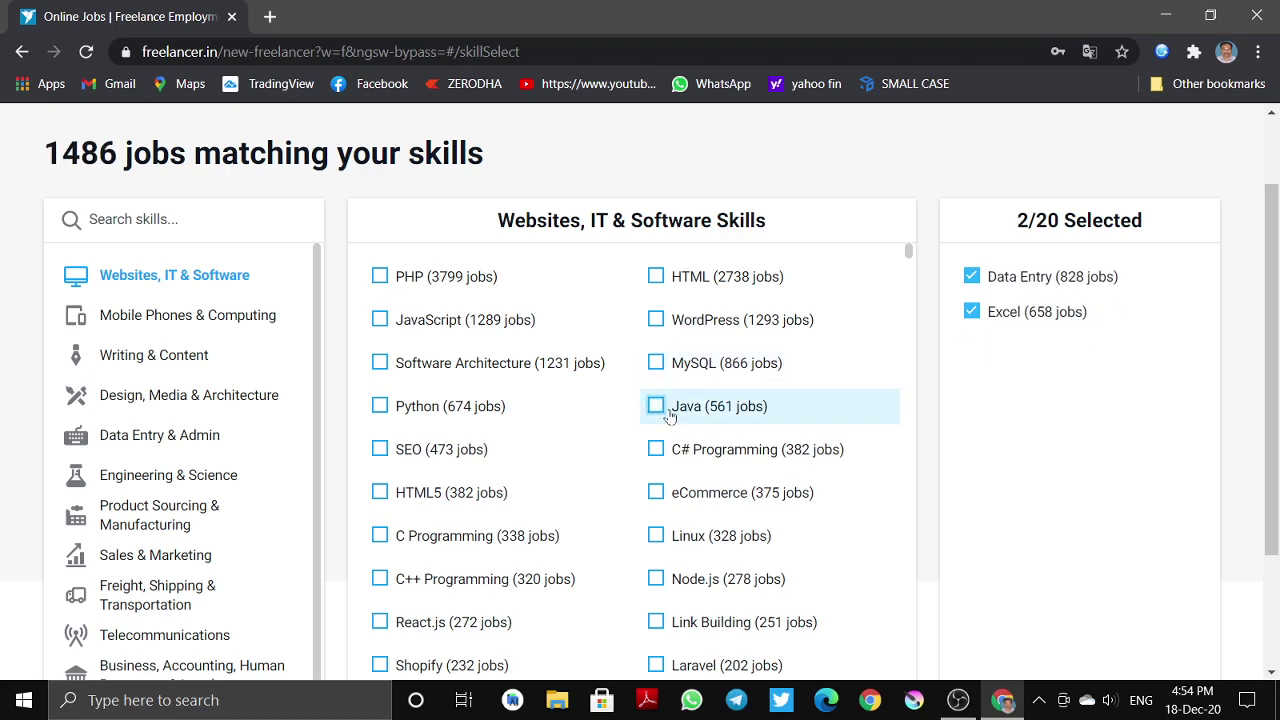
{"action": "left_click", "coordinate": [669, 416]}
{"action": "left_click", "coordinate": [669, 416]}
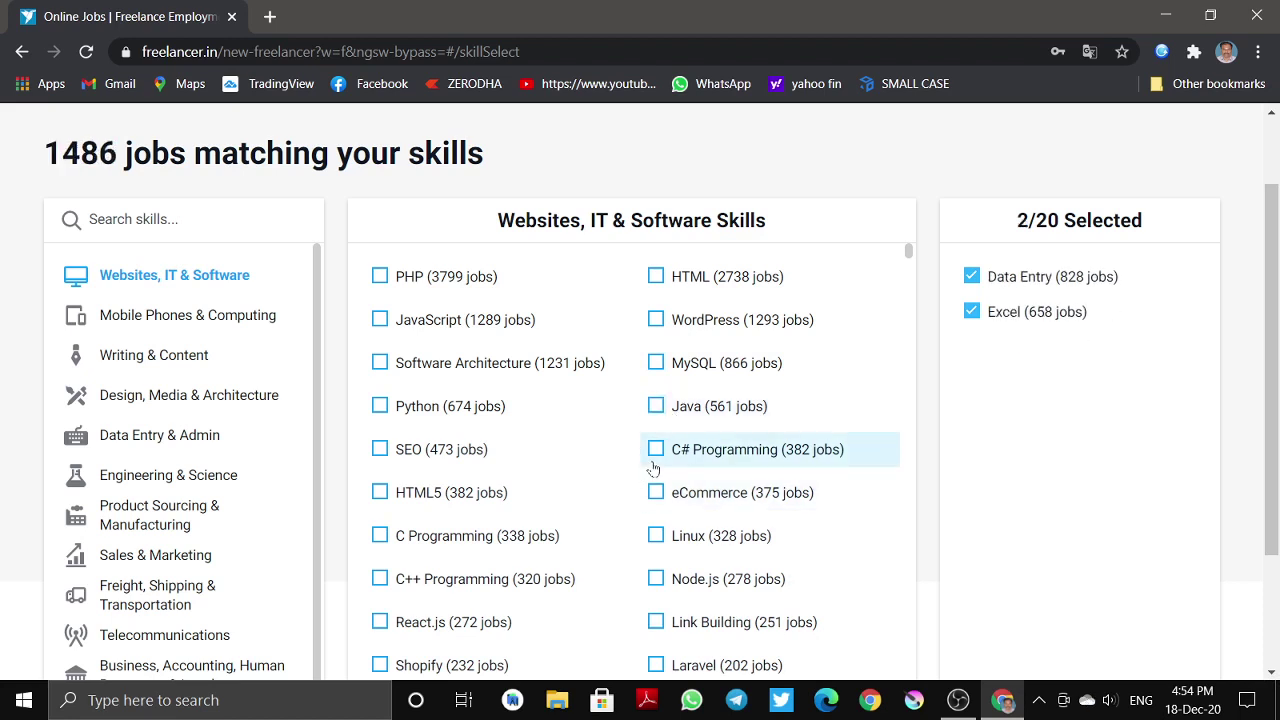
{"action": "left_click", "coordinate": [653, 466]}
{"action": "scroll", "coordinate": [560, 500], "scroll_direction": "down", "scroll_amount": 3}
{"action": "left_click", "coordinate": [518, 340]}
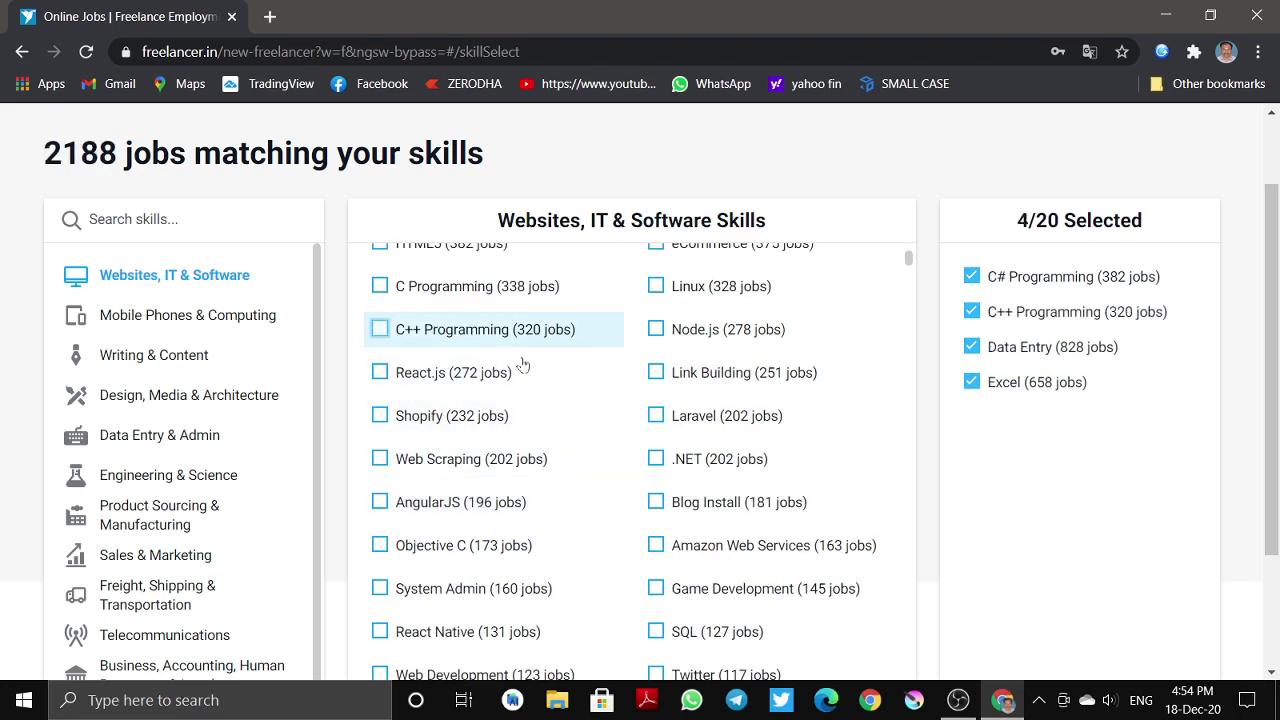
{"action": "left_click", "coordinate": [690, 330]}
{"action": "scroll", "coordinate": [609, 491], "scroll_direction": "down", "scroll_amount": 10}
{"action": "scroll", "coordinate": [684, 452], "scroll_direction": "up", "scroll_amount": 4}
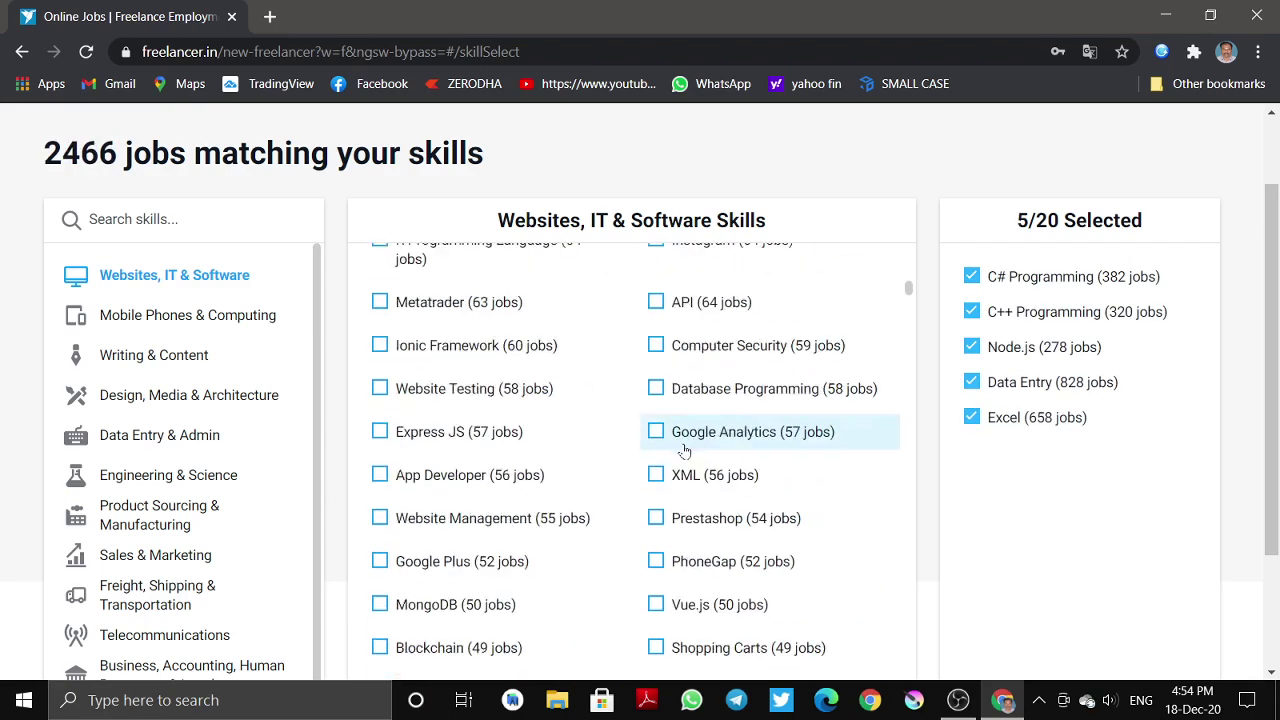
{"action": "scroll", "coordinate": [683, 560], "scroll_direction": "down", "scroll_amount": 3}
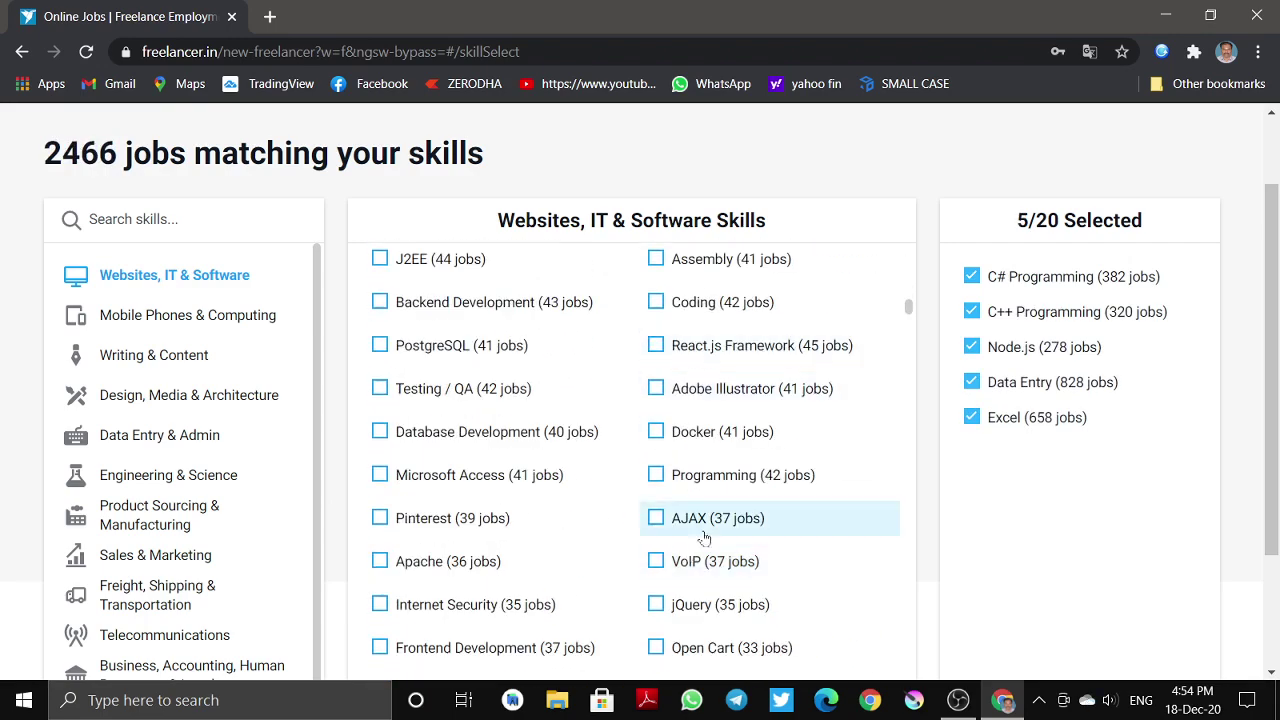
{"action": "scroll", "coordinate": [600, 510], "scroll_direction": "down", "scroll_amount": 3}
{"action": "scroll", "coordinate": [635, 424], "scroll_direction": "down", "scroll_amount": 3}
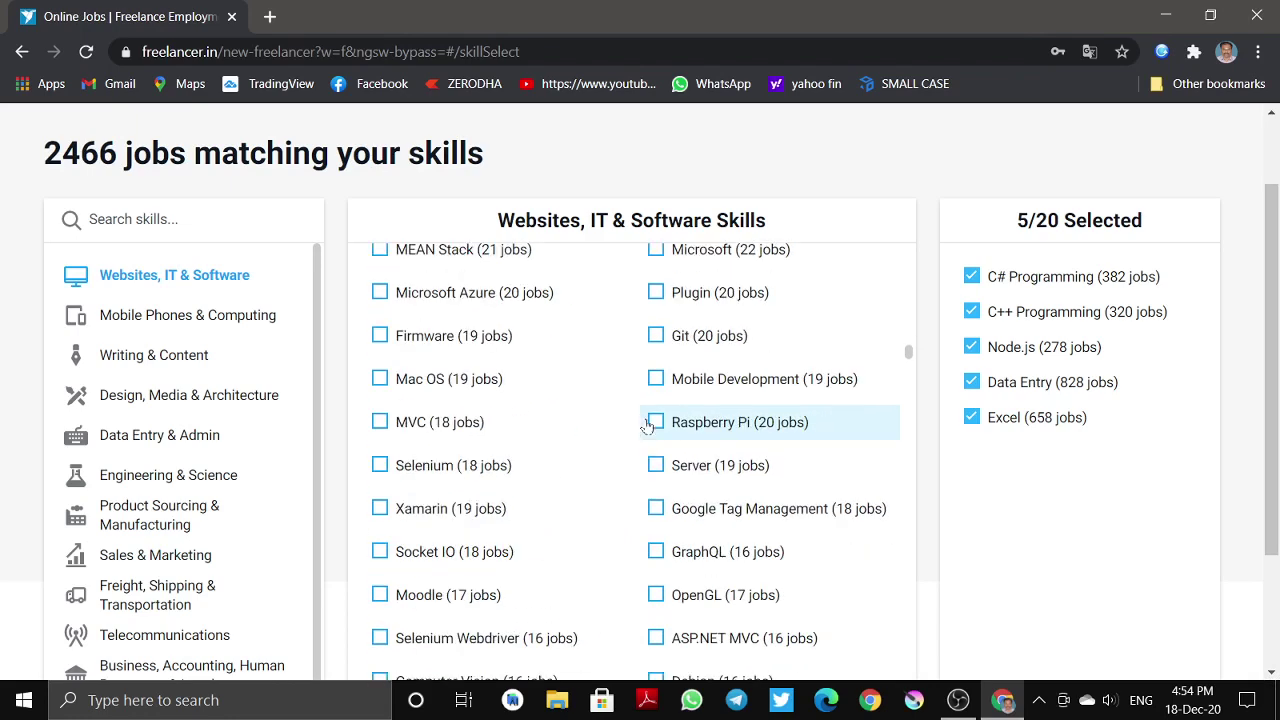
{"action": "left_click", "coordinate": [690, 252]}
- Add DNS, Google Chrome, Zoho, Network Security, UNIX, Computer Vision and Drawing skills
{"action": "scroll", "coordinate": [690, 300], "scroll_direction": "up", "scroll_amount": 3}
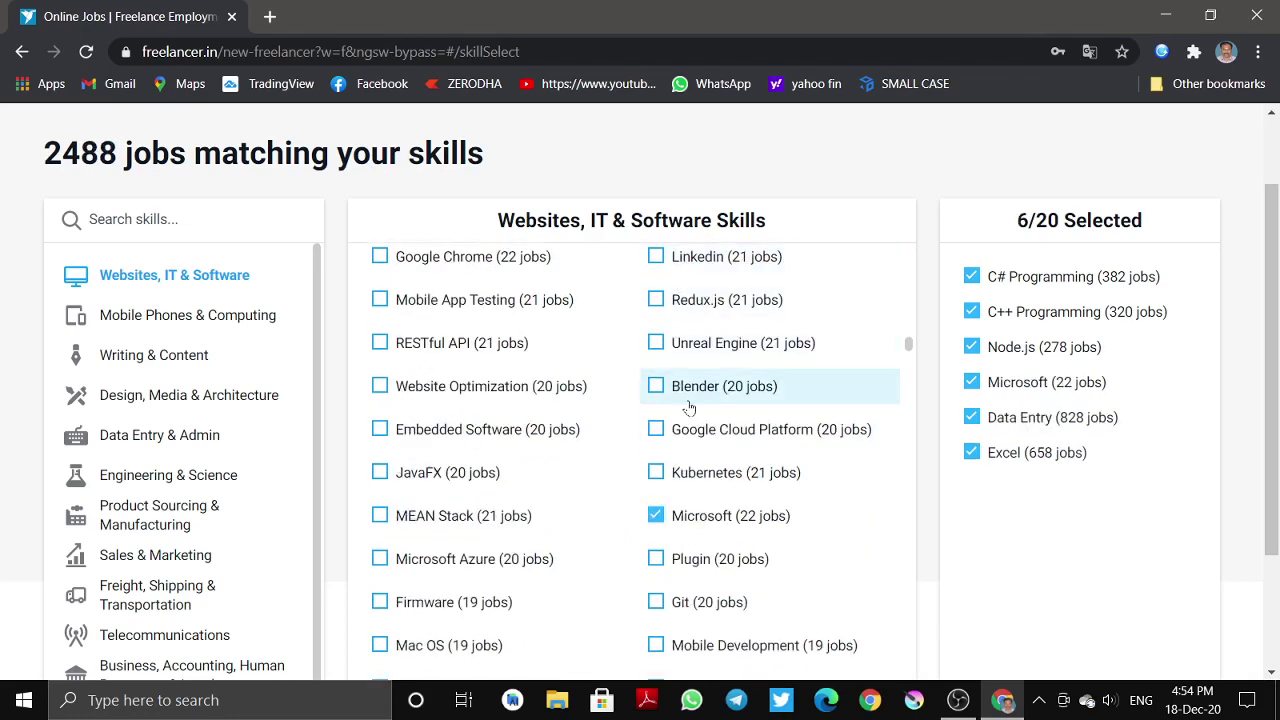
{"action": "scroll", "coordinate": [676, 408], "scroll_direction": "down", "scroll_amount": 2}
{"action": "scroll", "coordinate": [680, 380], "scroll_direction": "up", "scroll_amount": 4}
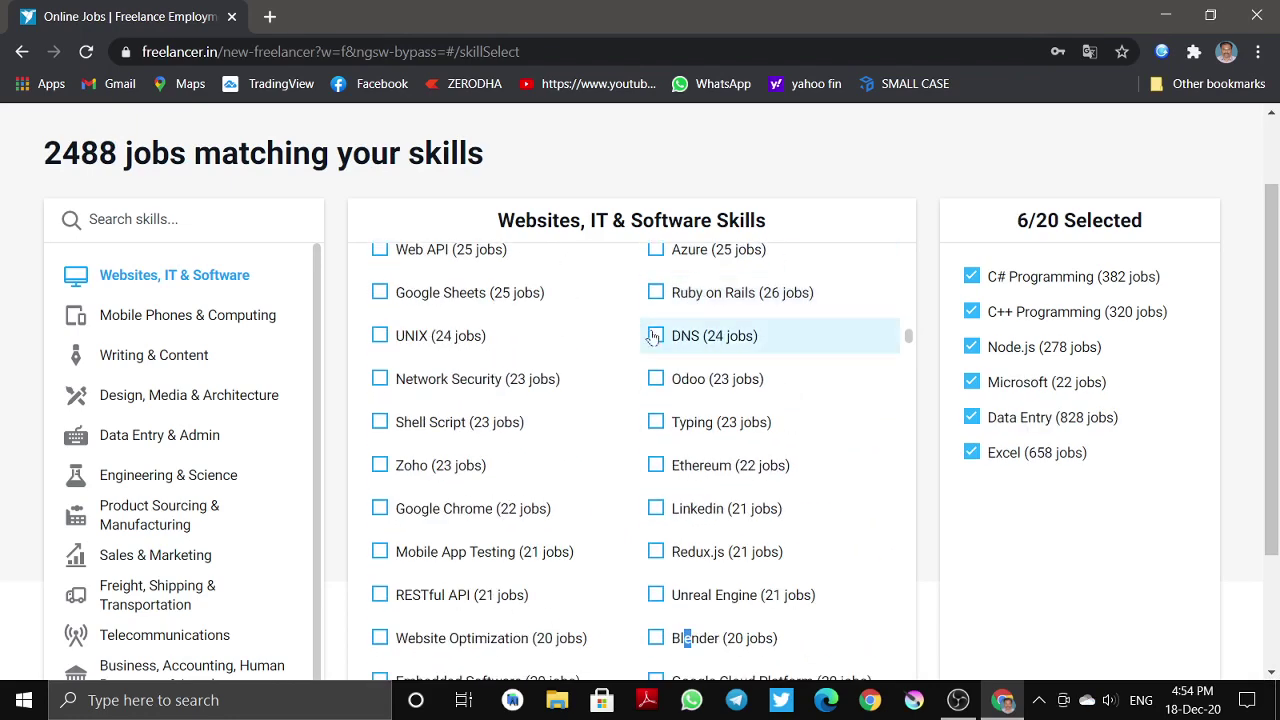
{"action": "left_click", "coordinate": [657, 321]}
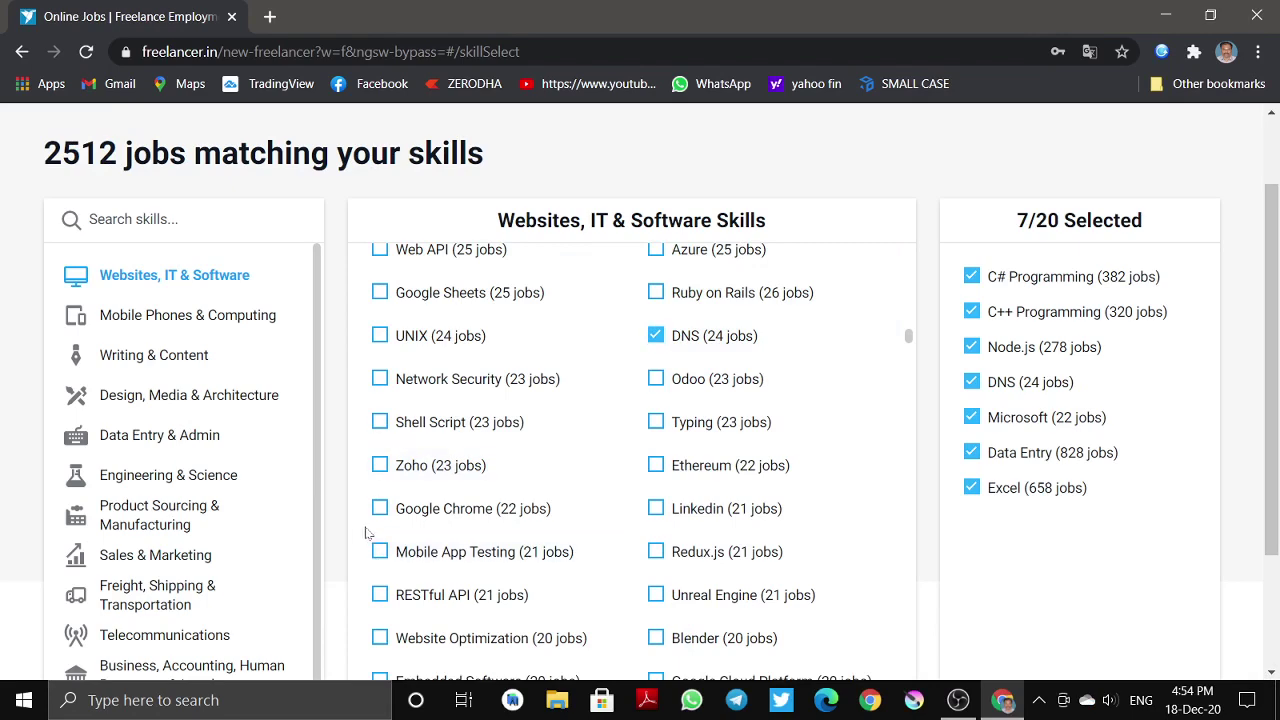
{"action": "left_click", "coordinate": [380, 496]}
{"action": "left_click", "coordinate": [380, 465]}
{"action": "left_click", "coordinate": [380, 378]}
{"action": "left_click", "coordinate": [380, 335]}
{"action": "scroll", "coordinate": [430, 470], "scroll_direction": "down", "scroll_amount": 3}
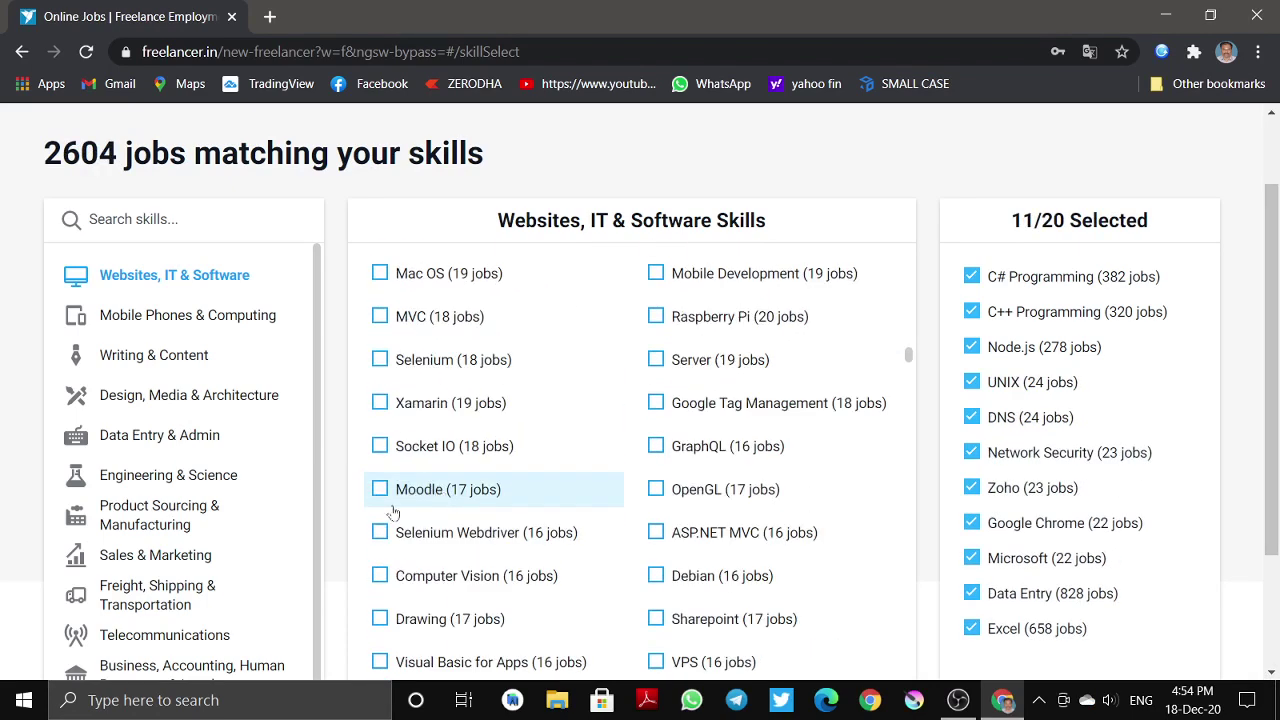
{"action": "left_click", "coordinate": [382, 578]}
{"action": "left_click", "coordinate": [380, 619]}
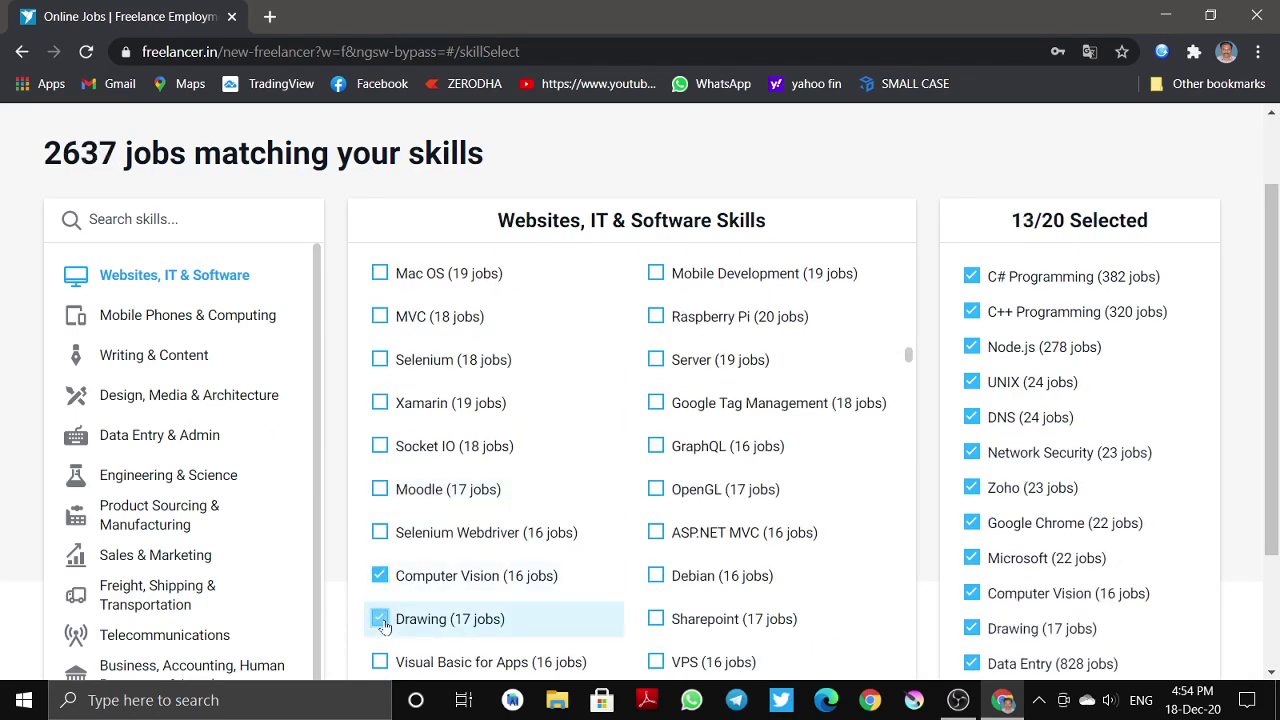
{"action": "left_click", "coordinate": [192, 316]}
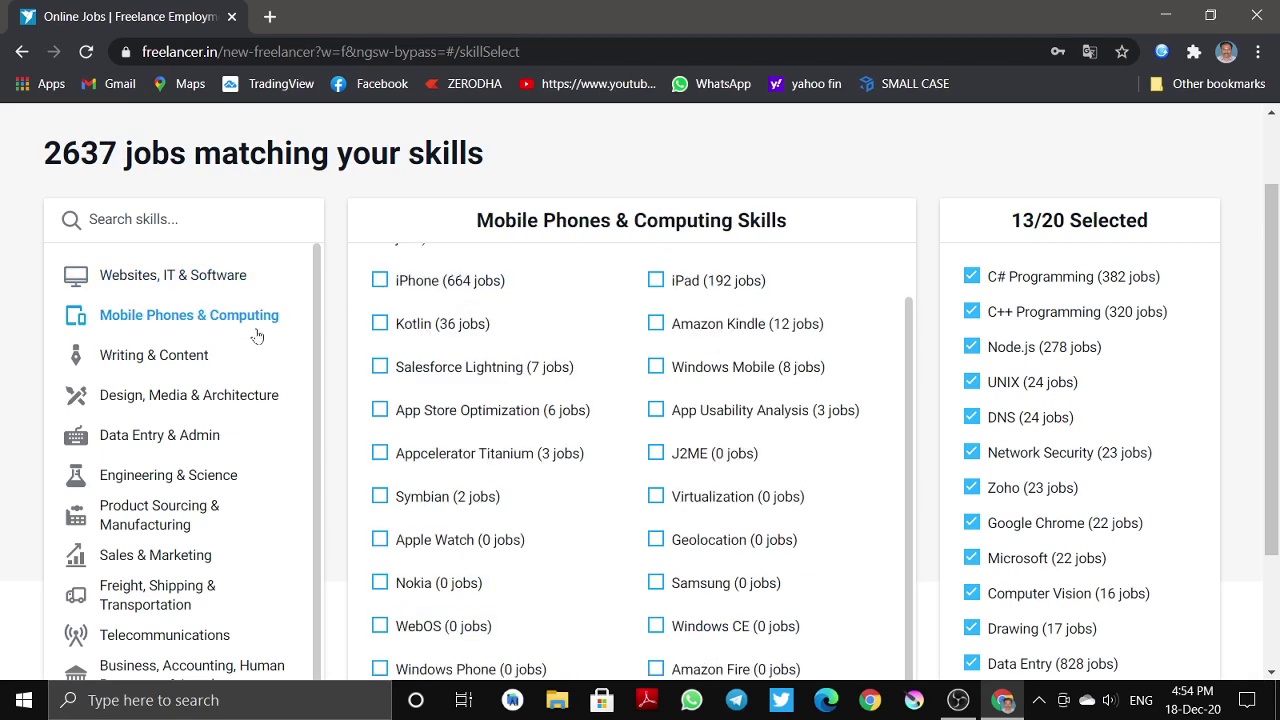
- Add Mobile App Development and Android to the chosen skills
{"action": "scroll", "coordinate": [385, 340], "scroll_direction": "up", "scroll_amount": 1}
{"action": "left_click", "coordinate": [390, 280]}
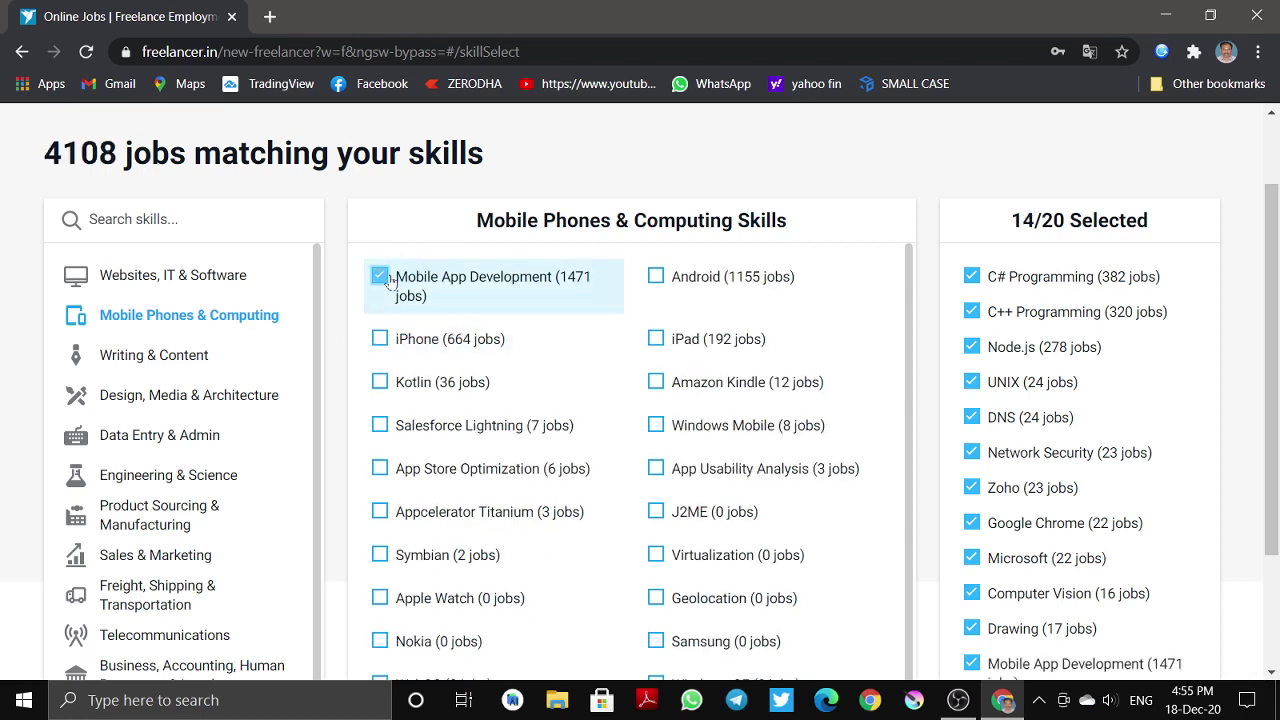
{"action": "left_click", "coordinate": [655, 277]}
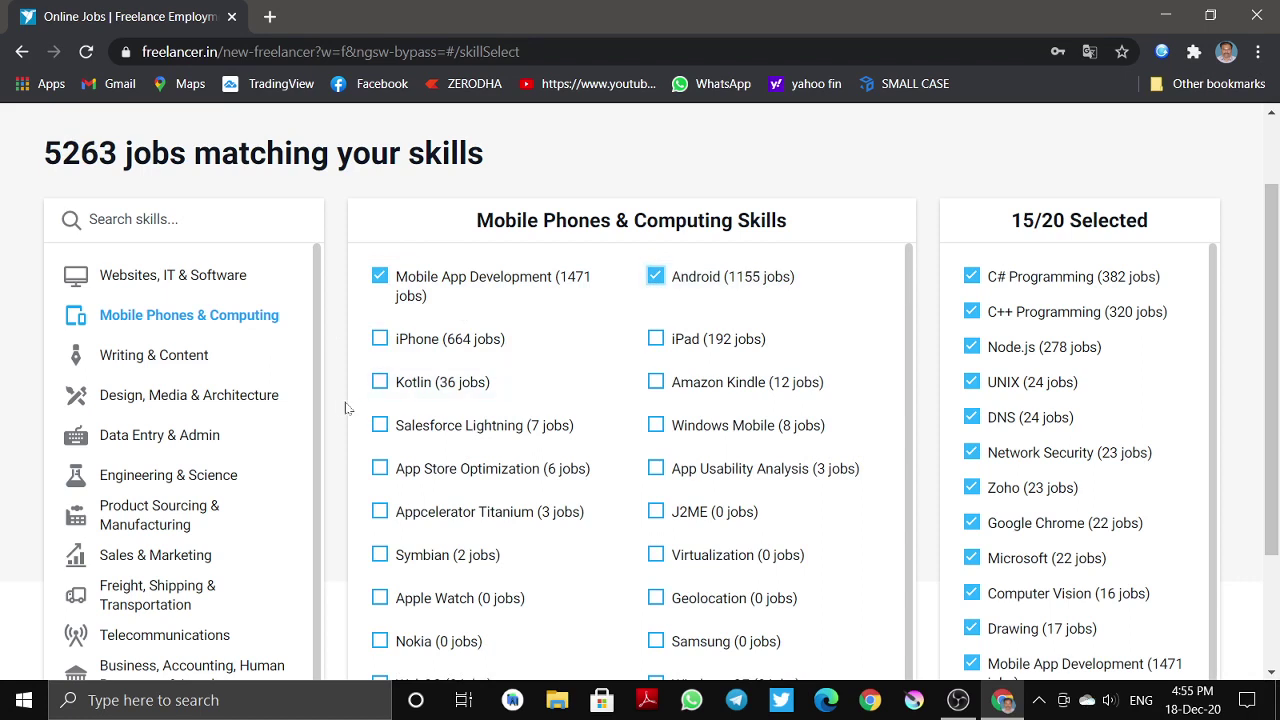
- Remove every chosen skill, from Computer Vision through Excel, leaving none selected
{"action": "left_click", "coordinate": [982, 590]}
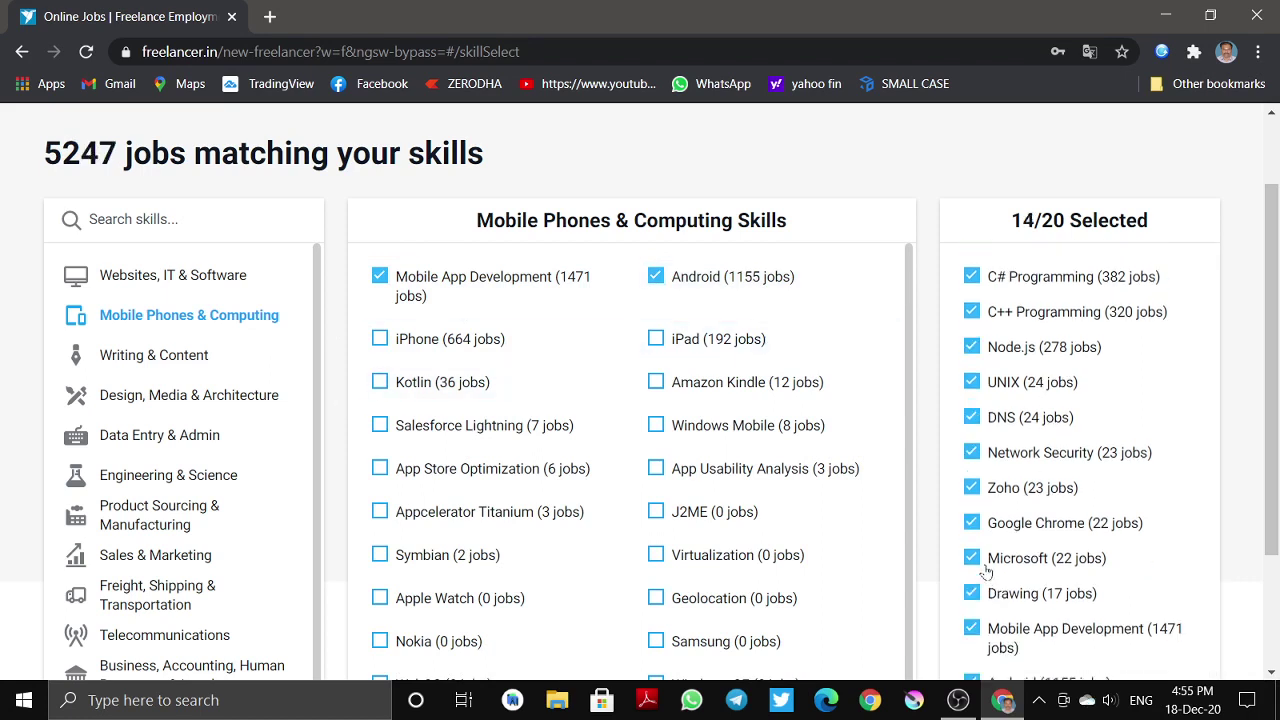
{"action": "double_click", "coordinate": [983, 558]}
{"action": "left_click", "coordinate": [981, 558]}
{"action": "left_click", "coordinate": [978, 558]}
{"action": "left_click", "coordinate": [975, 487]}
{"action": "left_click", "coordinate": [974, 487]}
{"action": "left_click", "coordinate": [973, 452]}
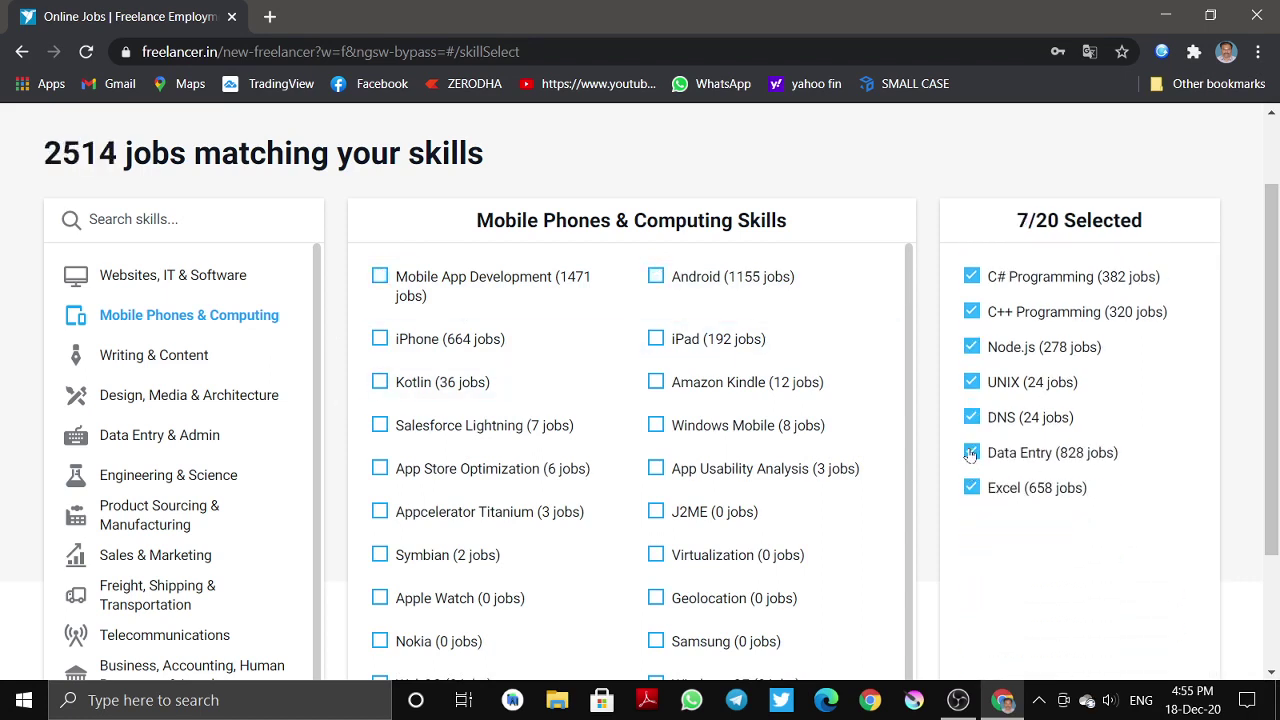
{"action": "left_click", "coordinate": [972, 452]}
{"action": "left_click", "coordinate": [971, 417]}
{"action": "left_click", "coordinate": [971, 382]}
{"action": "left_click", "coordinate": [970, 350]}
{"action": "left_click", "coordinate": [971, 278]}
{"action": "left_click", "coordinate": [971, 282]}
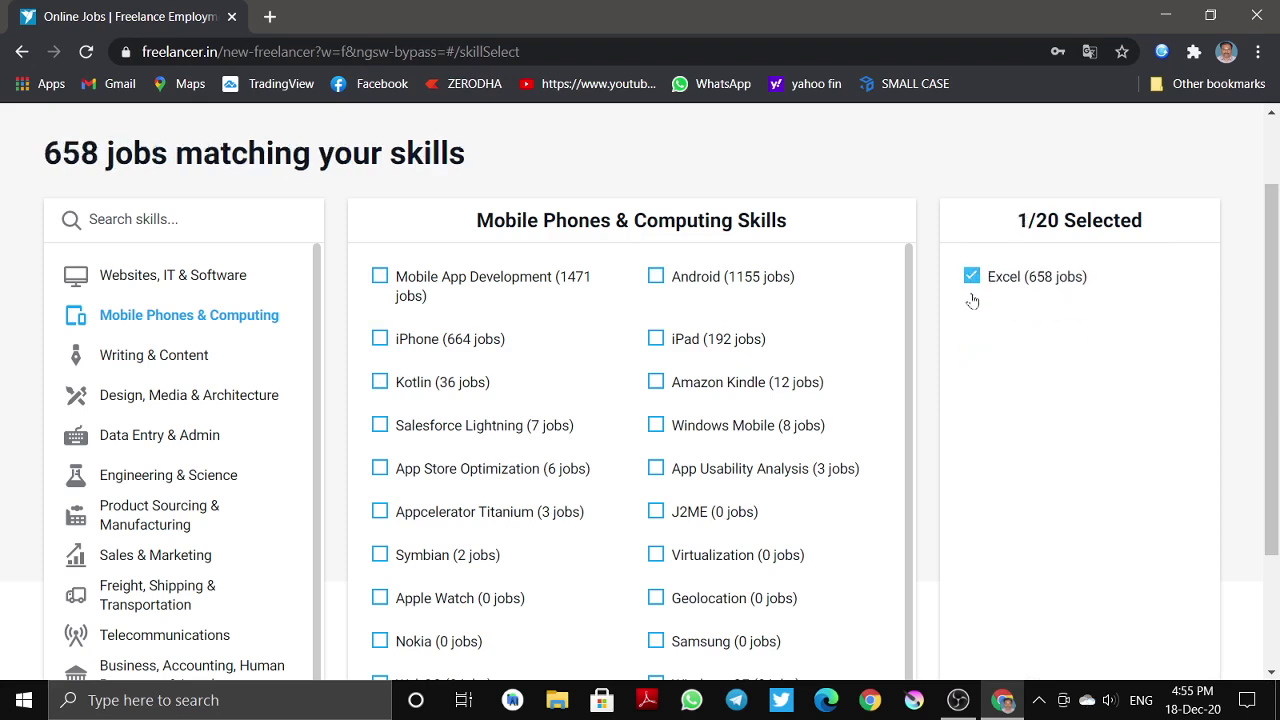
{"action": "left_click", "coordinate": [972, 278]}
- Re-add Mobile App Development and Android, then show the Data Entry & Admin skills
{"action": "left_click", "coordinate": [442, 300]}
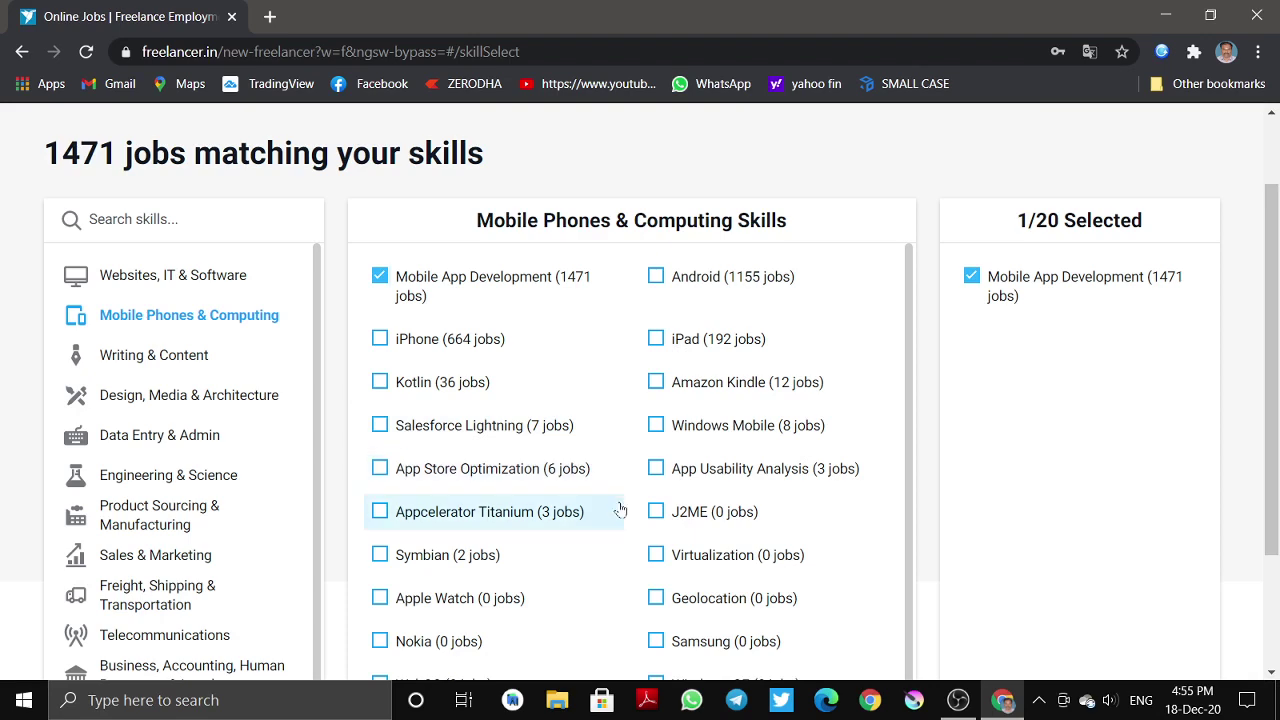
{"action": "scroll", "coordinate": [620, 508], "scroll_direction": "down", "scroll_amount": 1}
{"action": "scroll", "coordinate": [690, 438], "scroll_direction": "up", "scroll_amount": 1}
{"action": "left_click", "coordinate": [674, 284]}
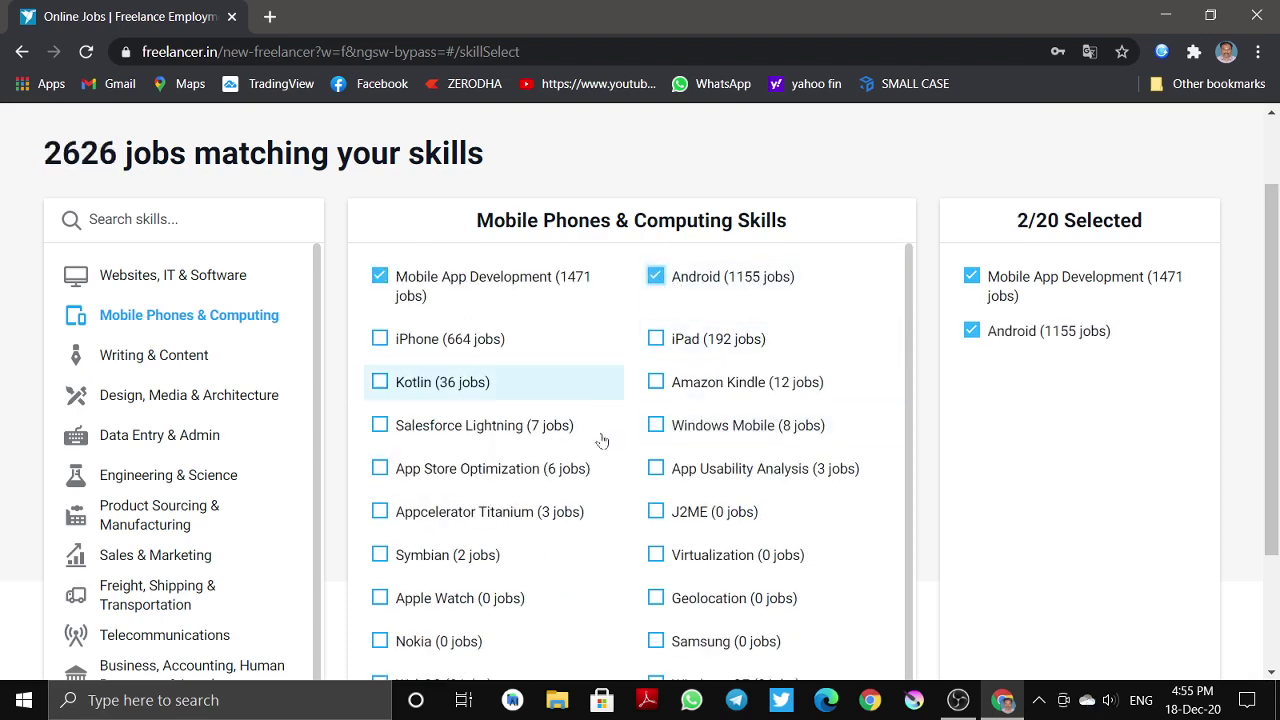
{"action": "scroll", "coordinate": [595, 447], "scroll_direction": "down", "scroll_amount": 1}
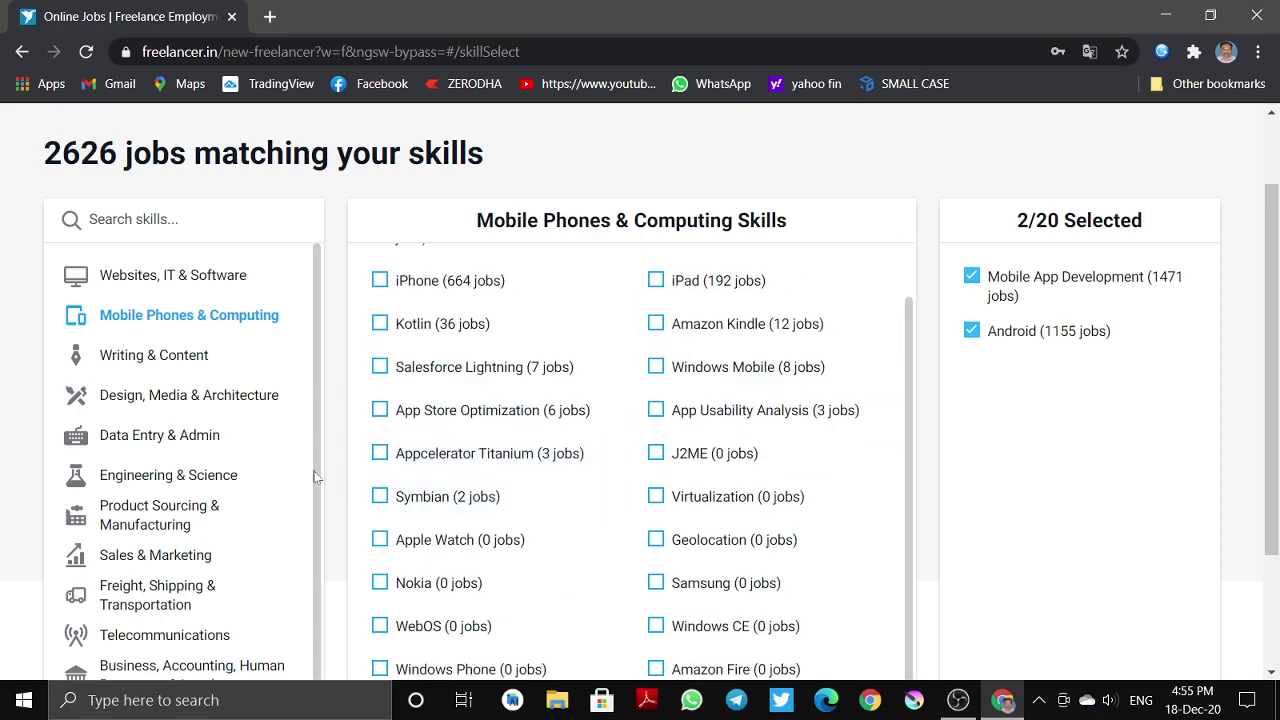
{"action": "left_click", "coordinate": [139, 441]}
- Add Microsoft Office, Excel and Data Entry from the Data Entry & Admin skills
{"action": "left_click", "coordinate": [378, 262]}
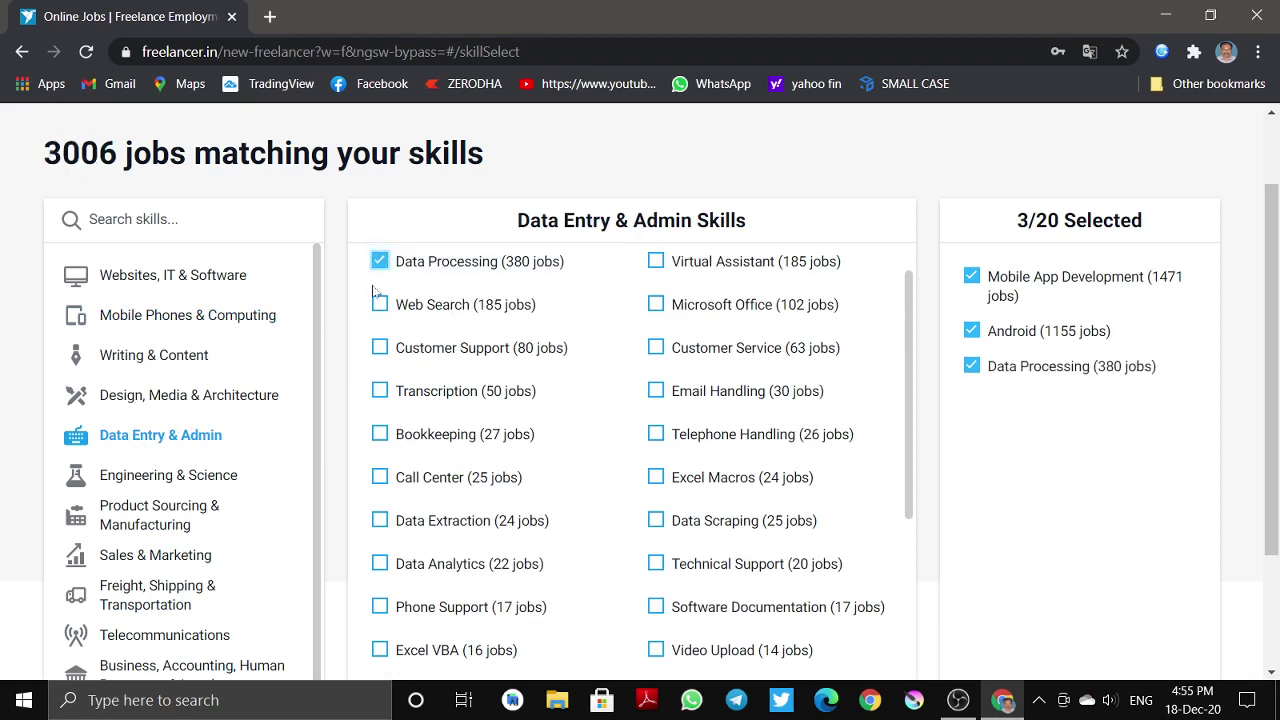
{"action": "left_click", "coordinate": [722, 306]}
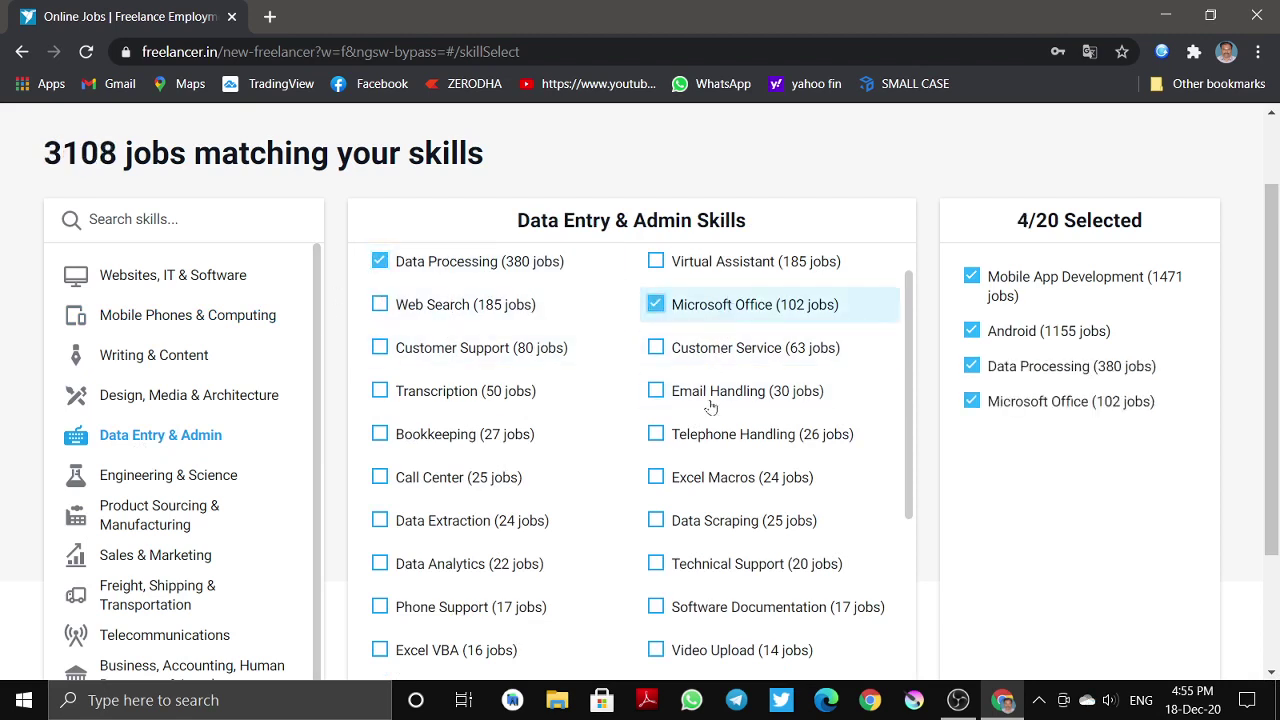
{"action": "scroll", "coordinate": [634, 406], "scroll_direction": "up", "scroll_amount": 1}
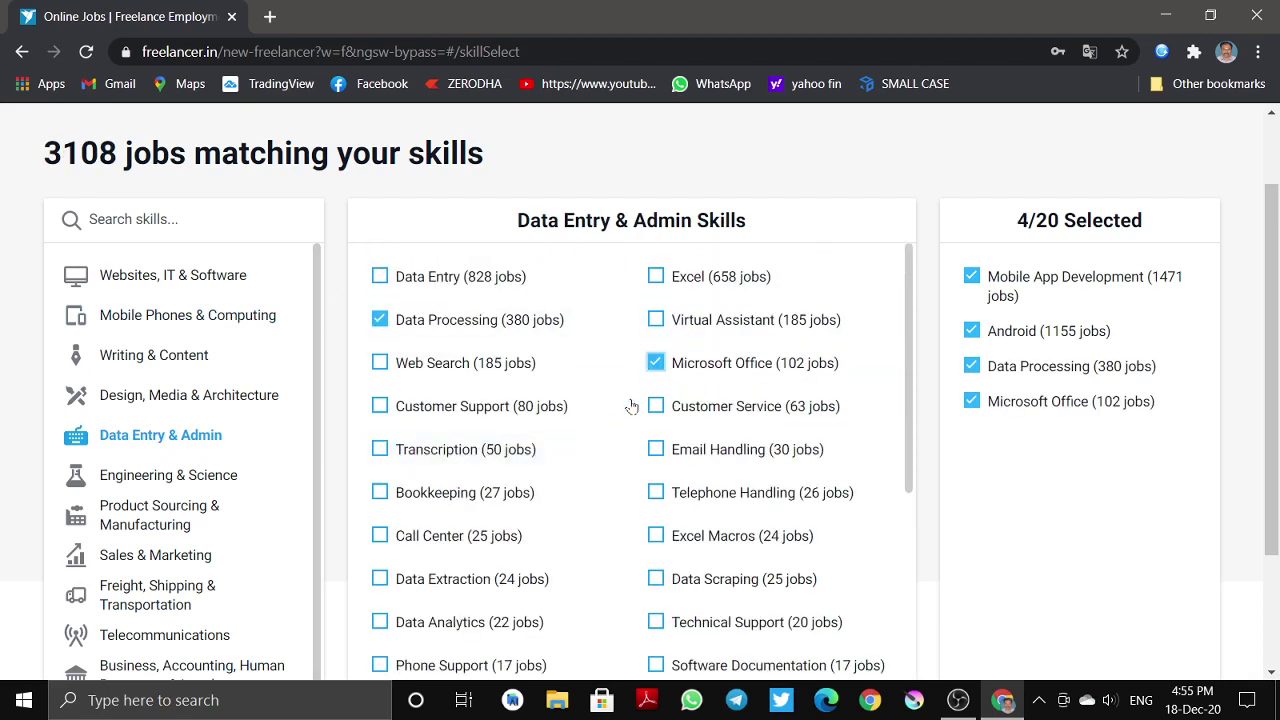
{"action": "left_click", "coordinate": [656, 277]}
{"action": "left_click", "coordinate": [494, 322]}
{"action": "left_click", "coordinate": [486, 277]}
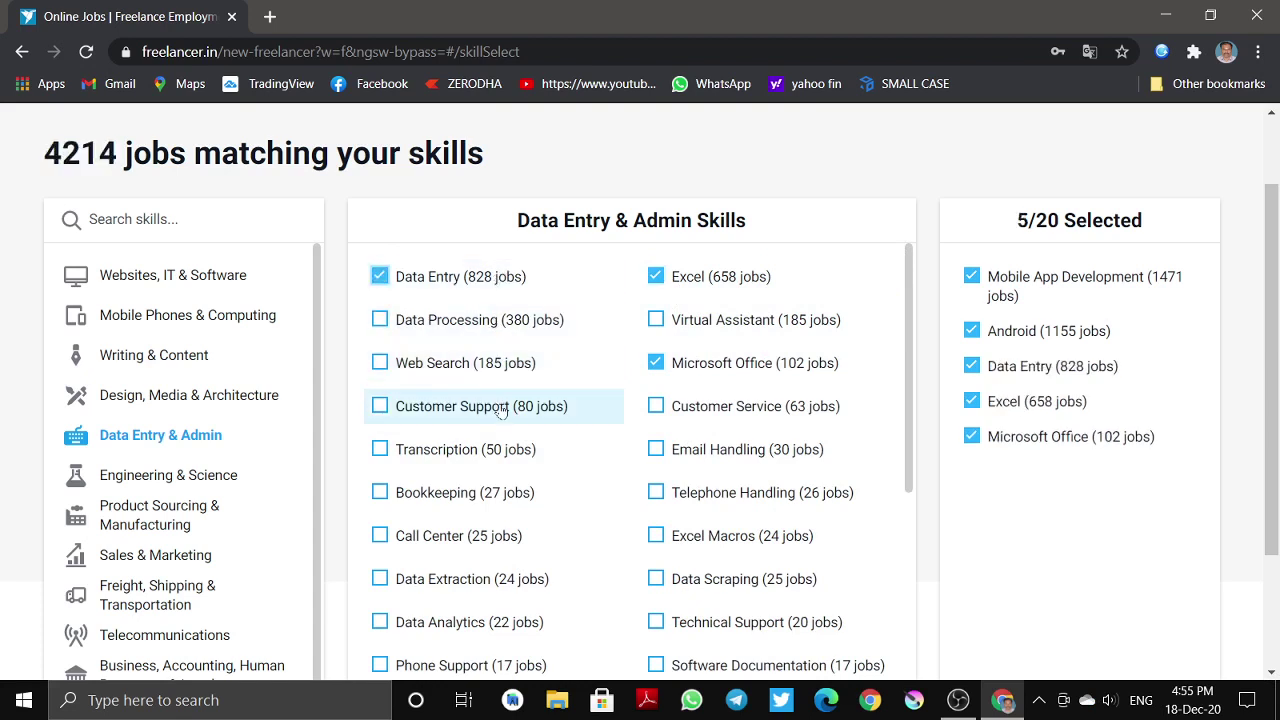
- Add Copywriting, Article Writing and Content Writing from the Writing & Content skills
{"action": "left_click", "coordinate": [223, 374]}
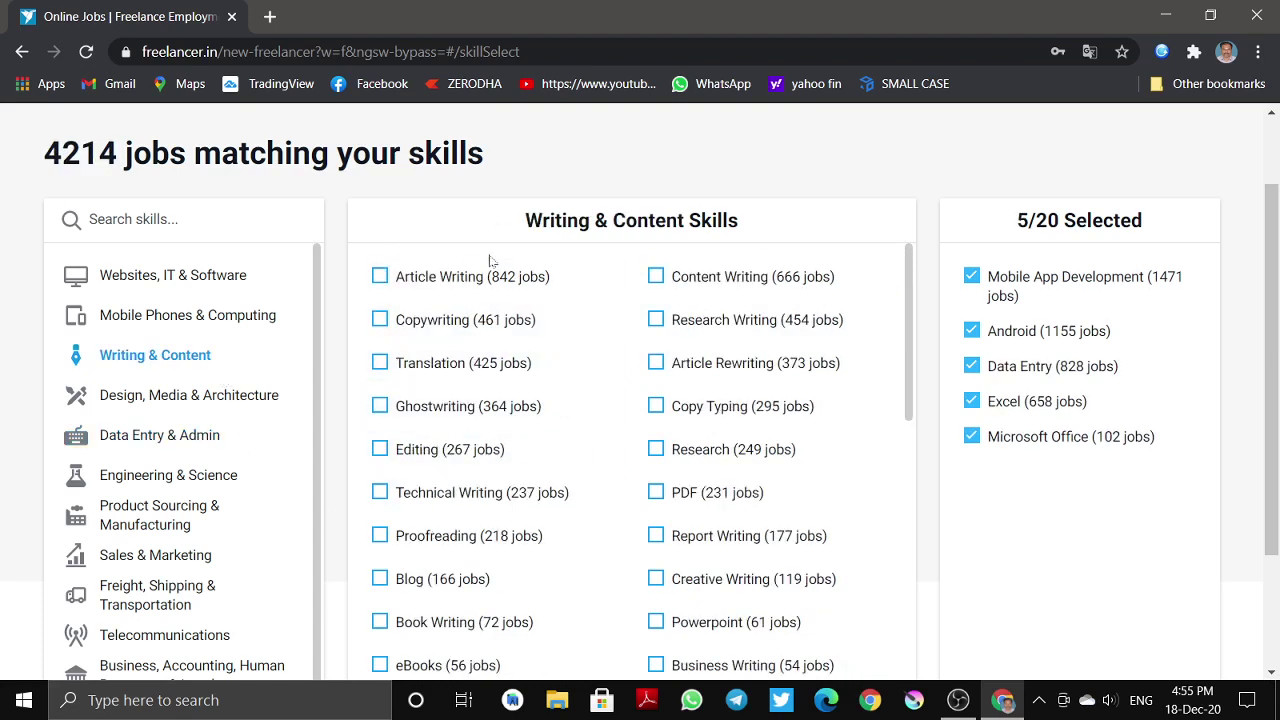
{"action": "left_click", "coordinate": [440, 320]}
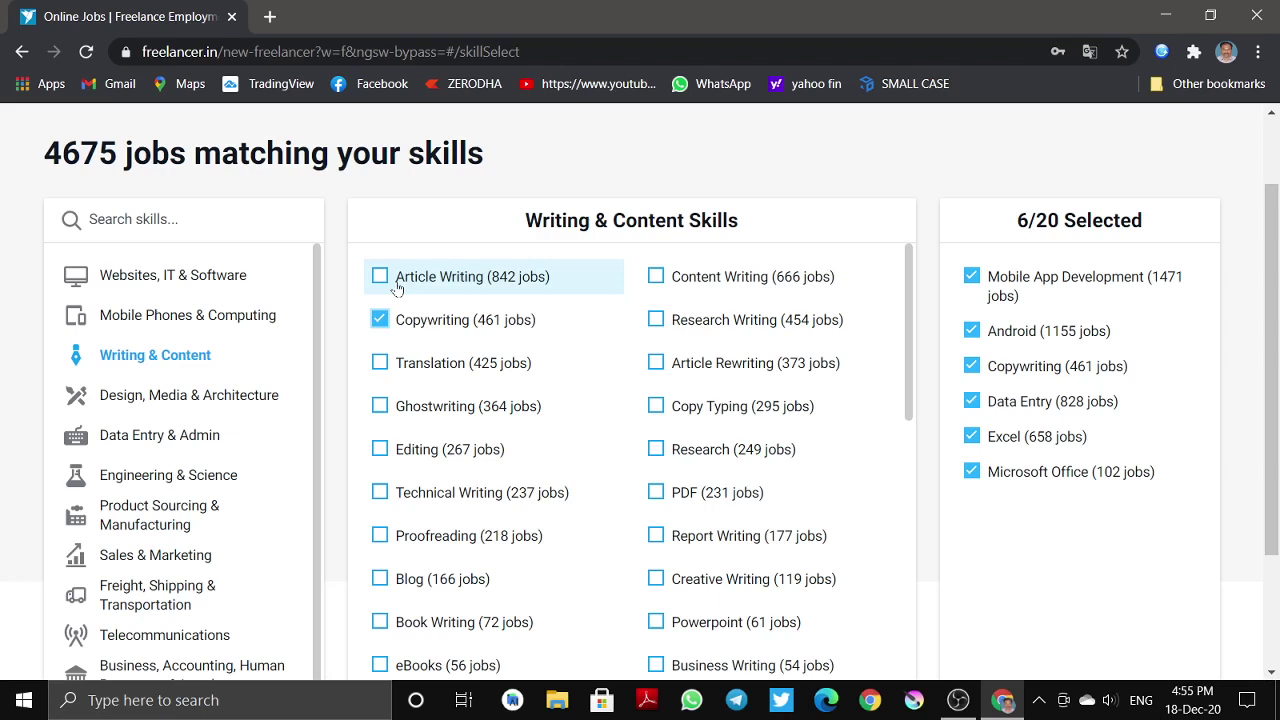
{"action": "left_click", "coordinate": [396, 284]}
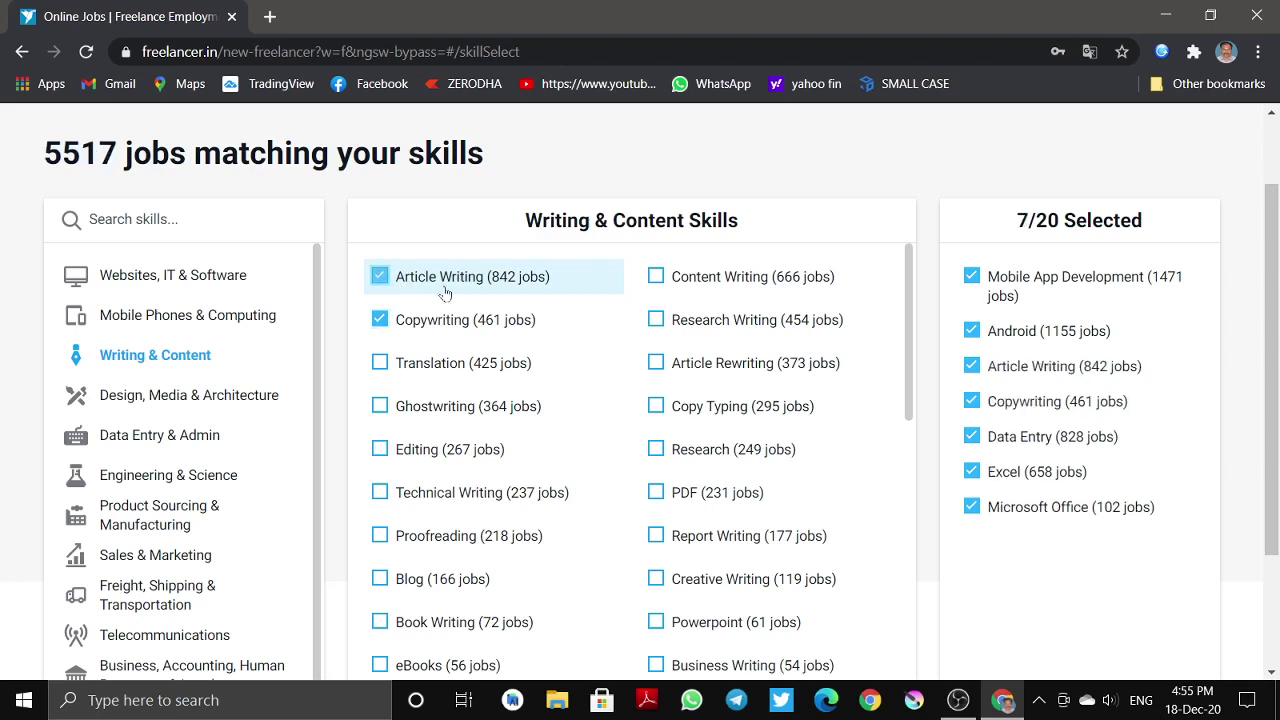
{"action": "left_click", "coordinate": [737, 277]}
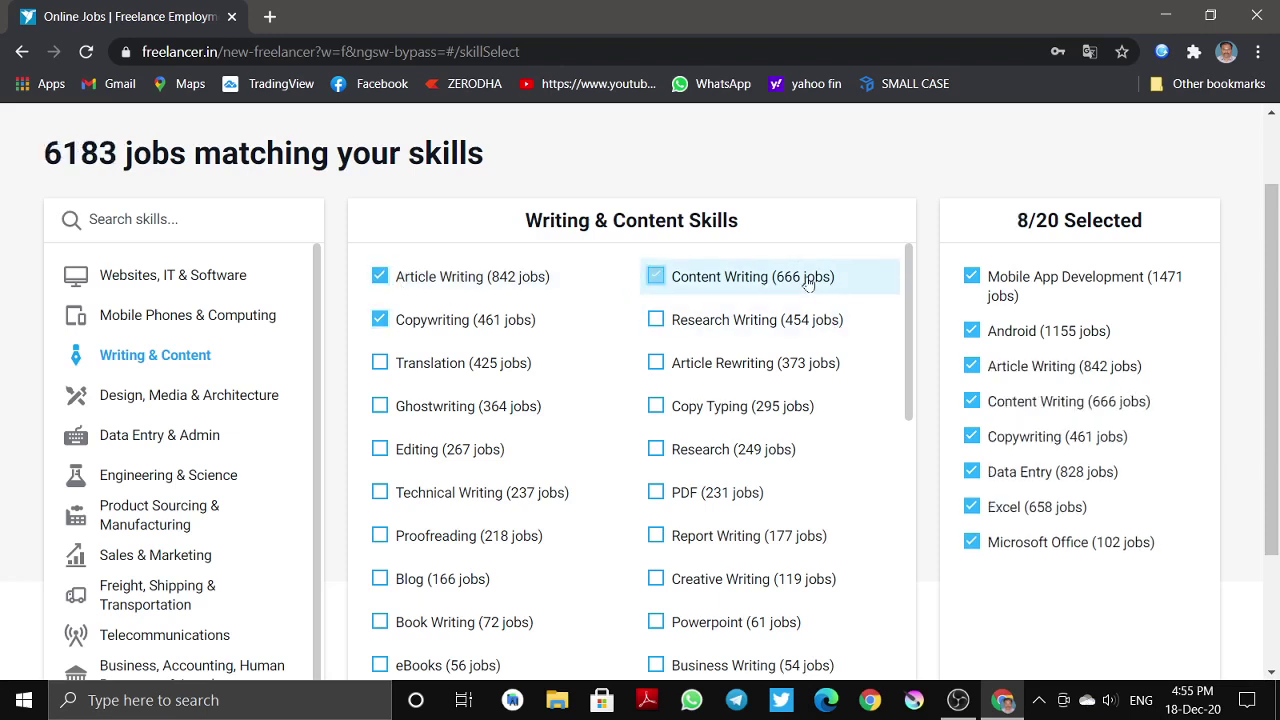
{"action": "left_click", "coordinate": [484, 425]}
{"action": "left_click", "coordinate": [478, 412]}
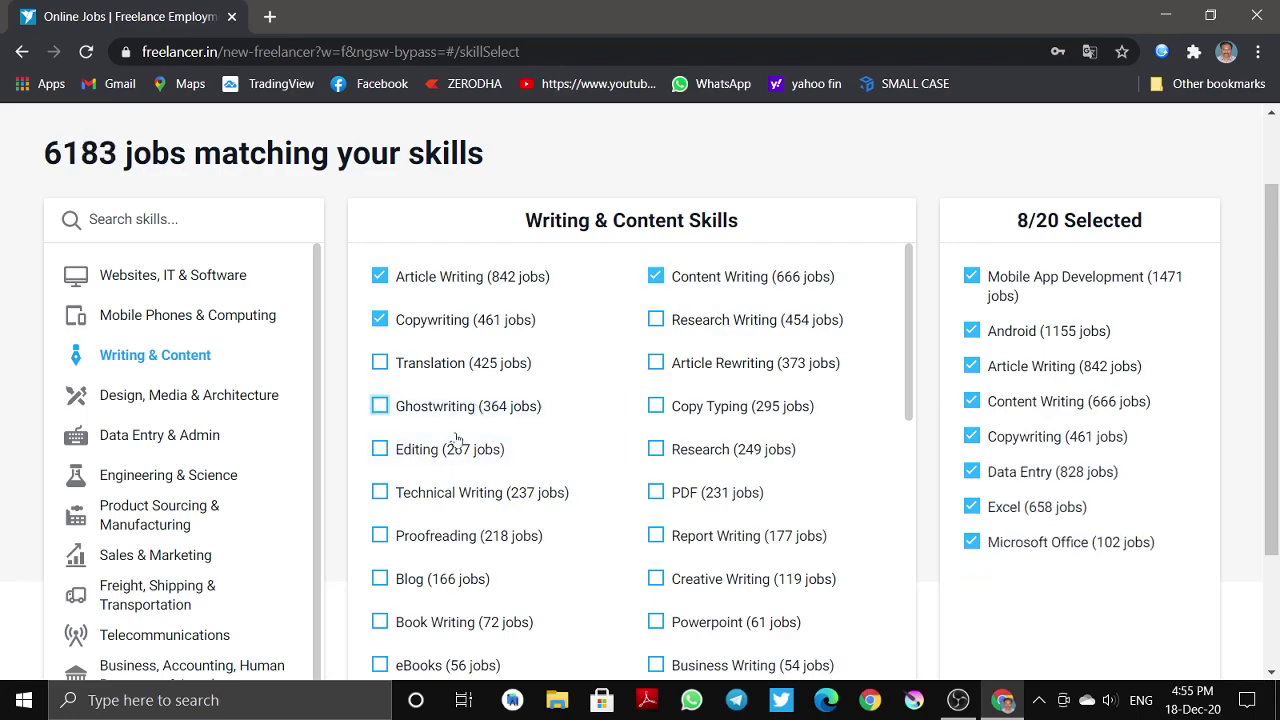
- Continue to the profile form with 8 of 20 skills selected
{"action": "scroll", "coordinate": [451, 420], "scroll_direction": "down", "scroll_amount": 8}
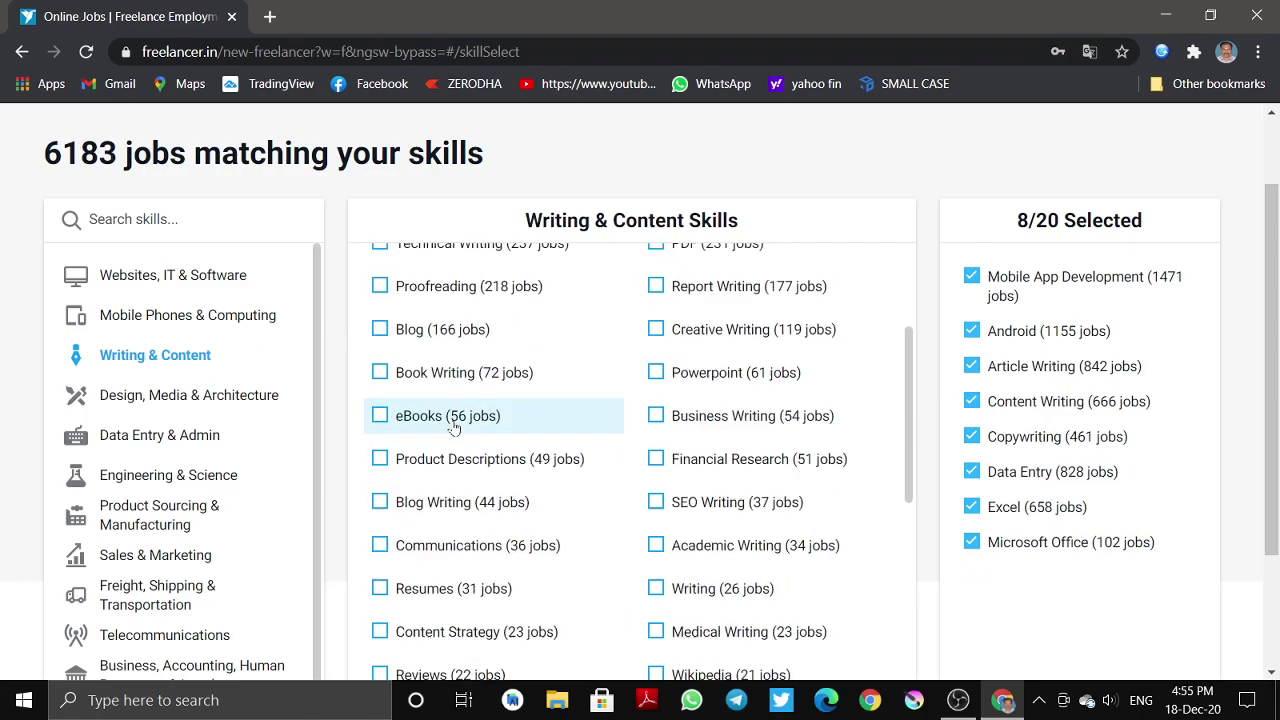
{"action": "scroll", "coordinate": [543, 449], "scroll_direction": "up", "scroll_amount": 5}
{"action": "scroll", "coordinate": [630, 248], "scroll_direction": "up", "scroll_amount": 1}
{"action": "scroll", "coordinate": [610, 288], "scroll_direction": "down", "scroll_amount": 3}
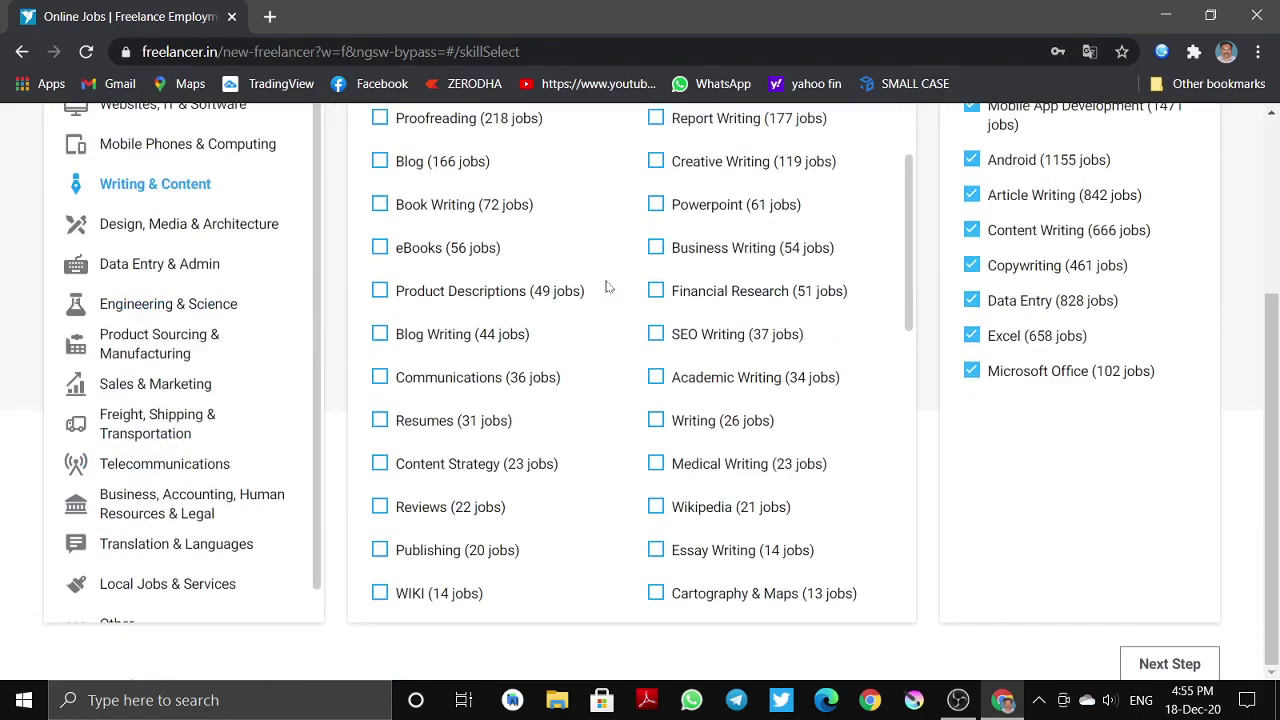
{"action": "left_click", "coordinate": [1168, 664]}
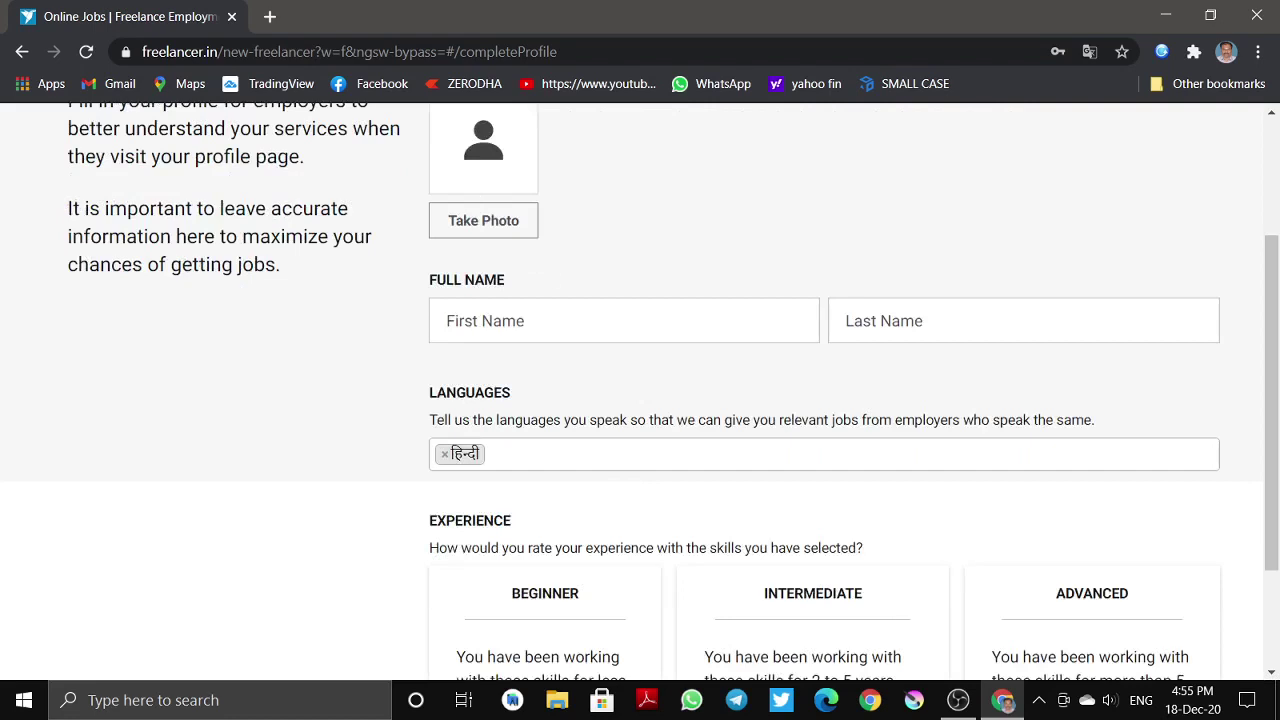
- Enter the first name and surname on the profile form, then move to Languages
{"action": "left_click", "coordinate": [737, 290]}
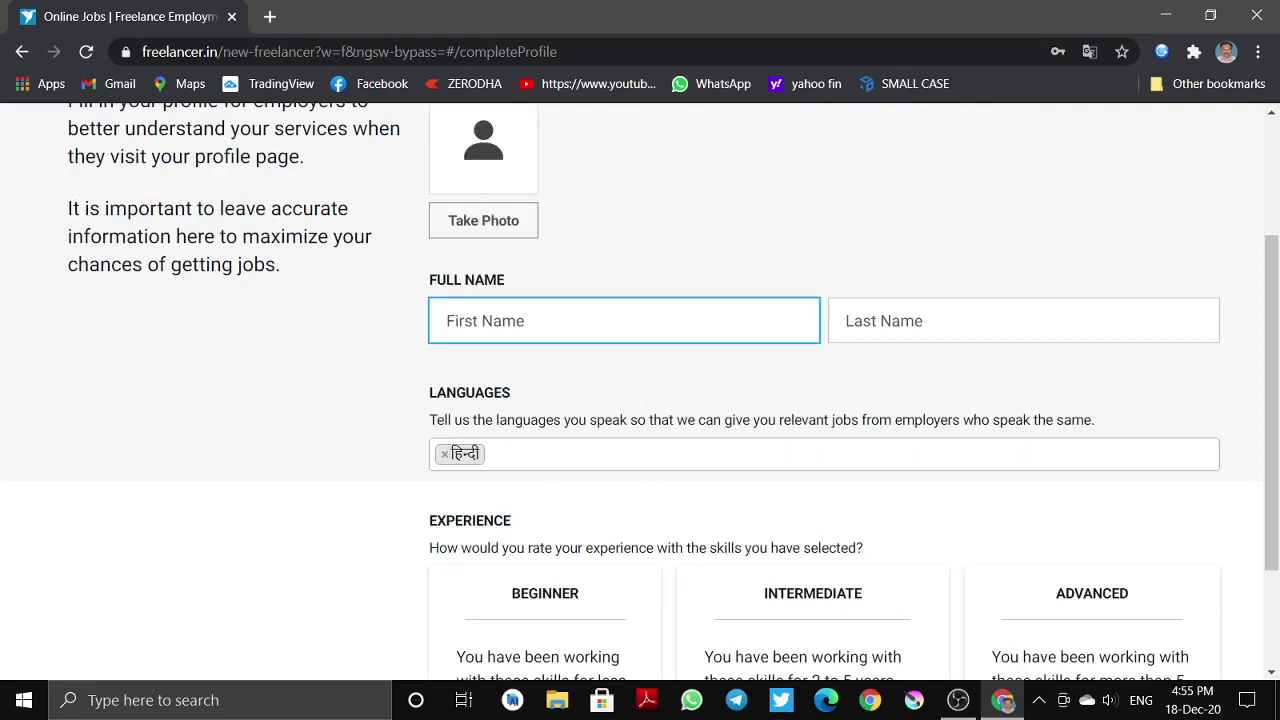
{"action": "key", "text": "Tab"}
{"action": "left_click", "coordinate": [641, 302]}
{"action": "type", "text": "cyber"}
{"action": "left_click", "coordinate": [846, 320]}
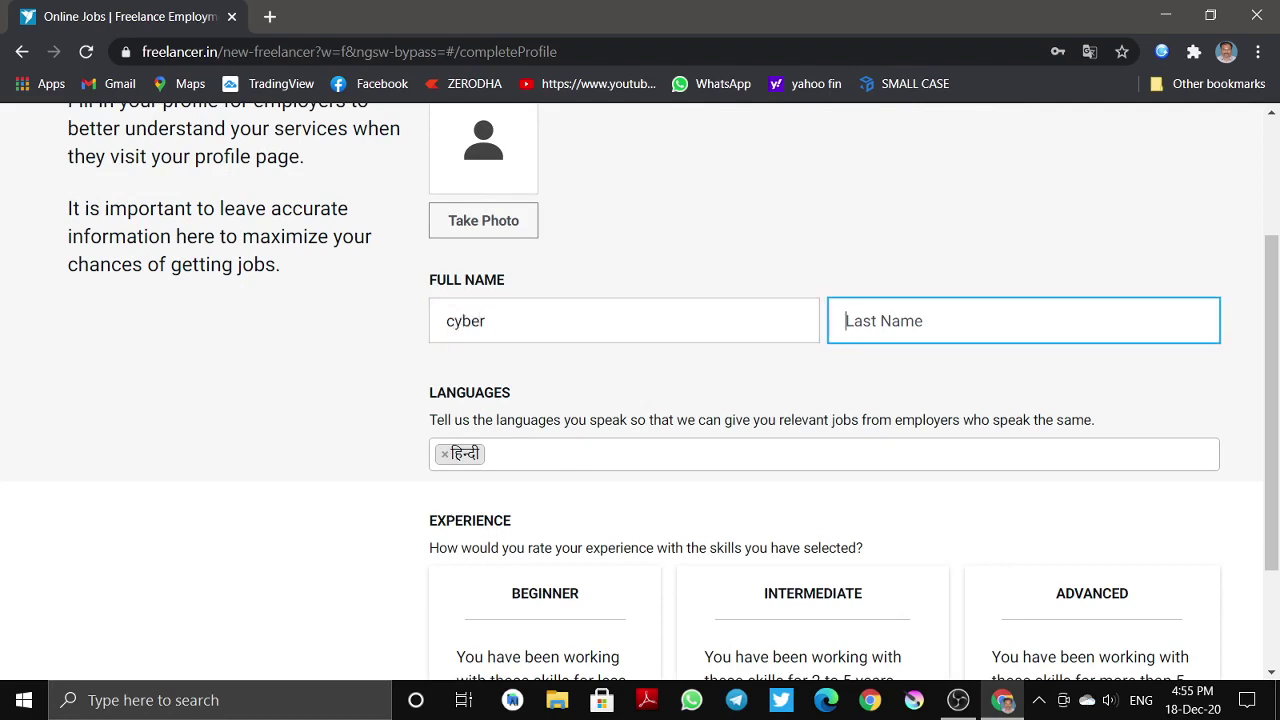
{"action": "type", "text": "privcy"}
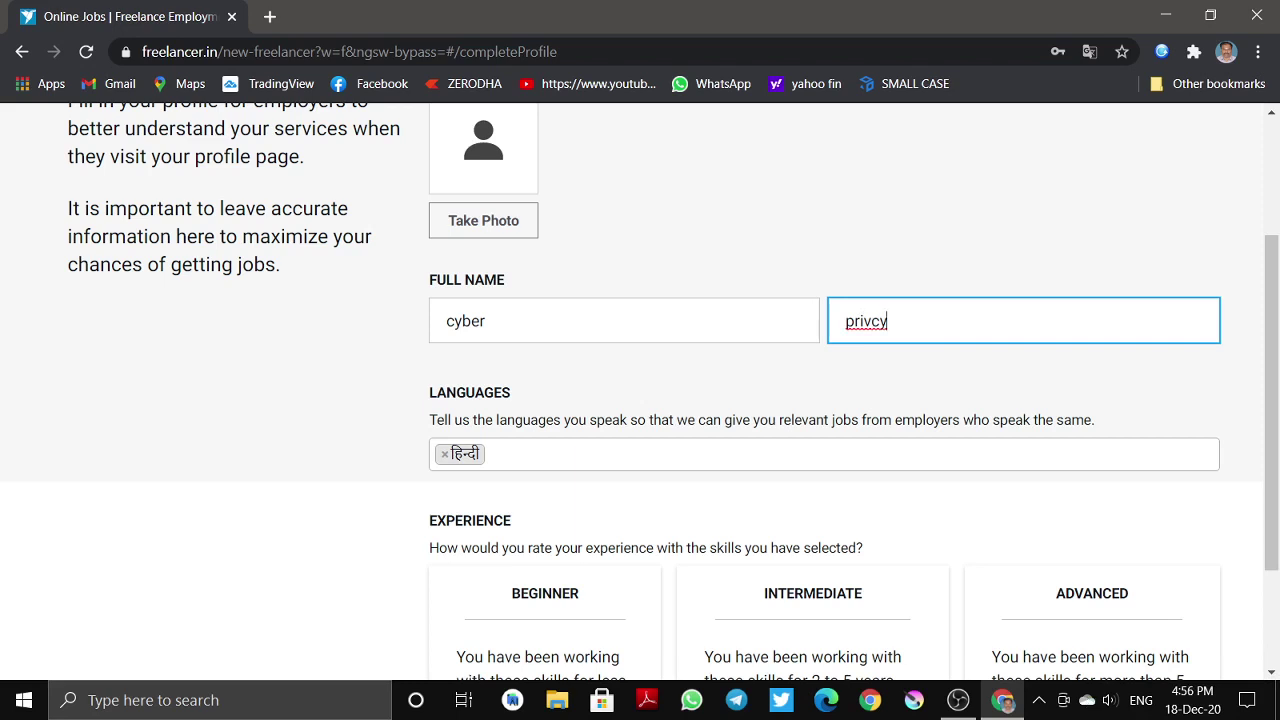
{"action": "type", "text": "a"}
{"action": "key", "text": "Tab"}
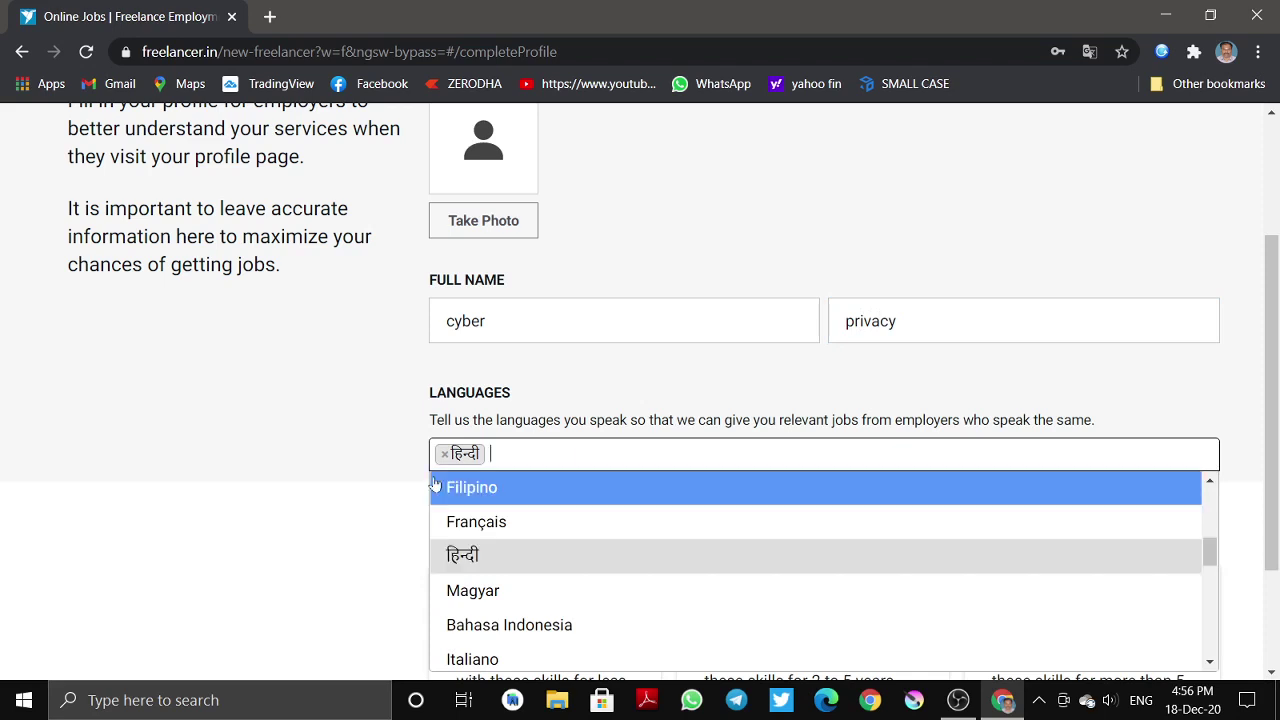
{"action": "left_click", "coordinate": [444, 454]}
{"action": "left_click", "coordinate": [444, 454]}
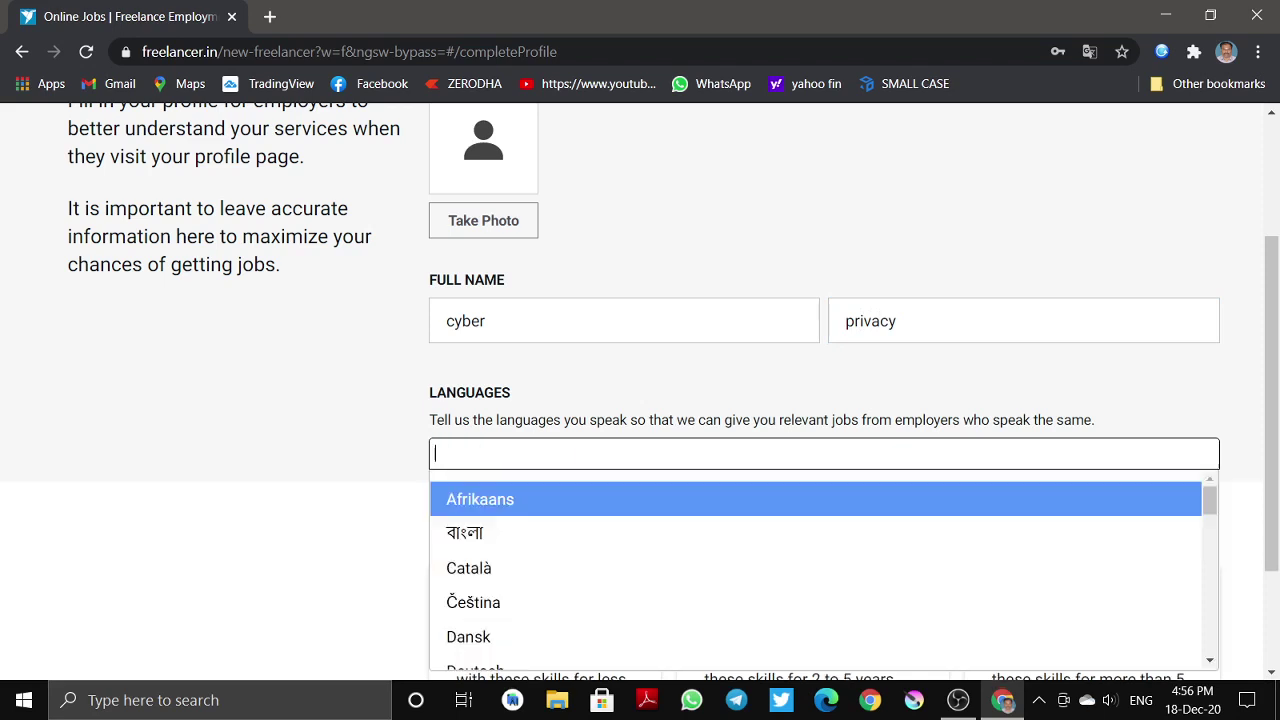
{"action": "scroll", "coordinate": [523, 617], "scroll_direction": "down", "scroll_amount": 3}
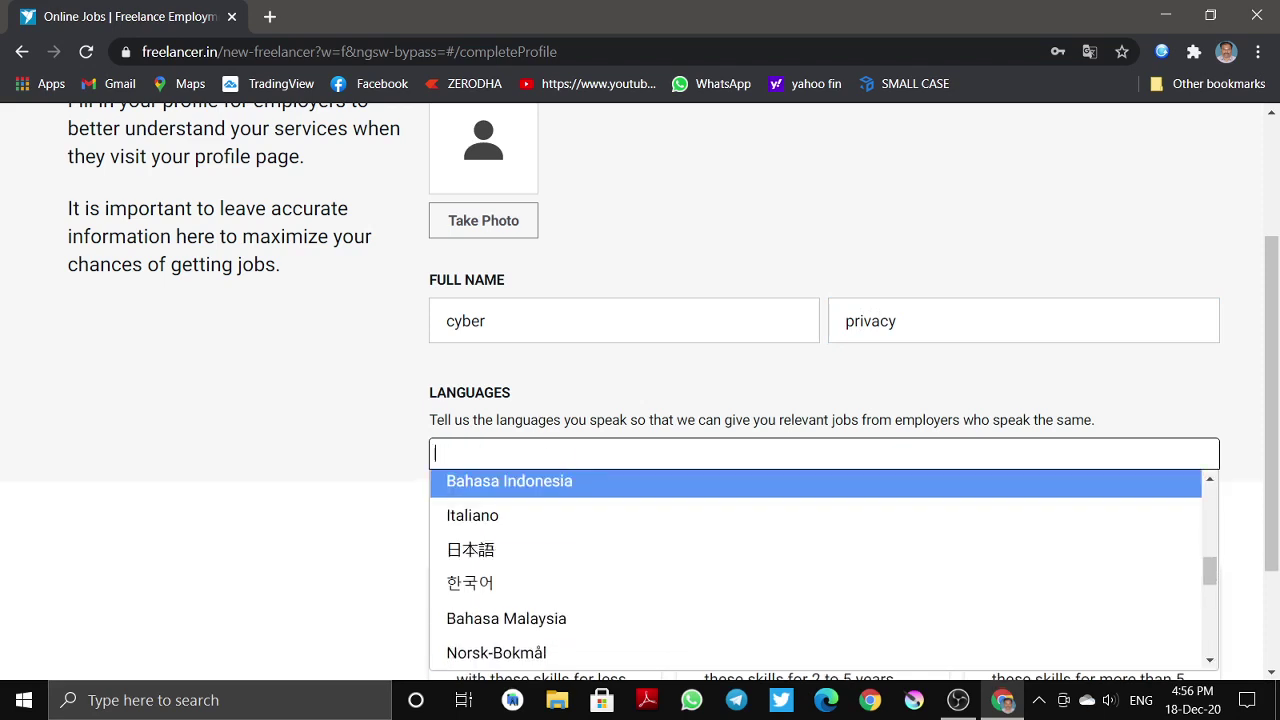
{"action": "key", "text": "Escape"}
{"action": "type", "text": "e"}
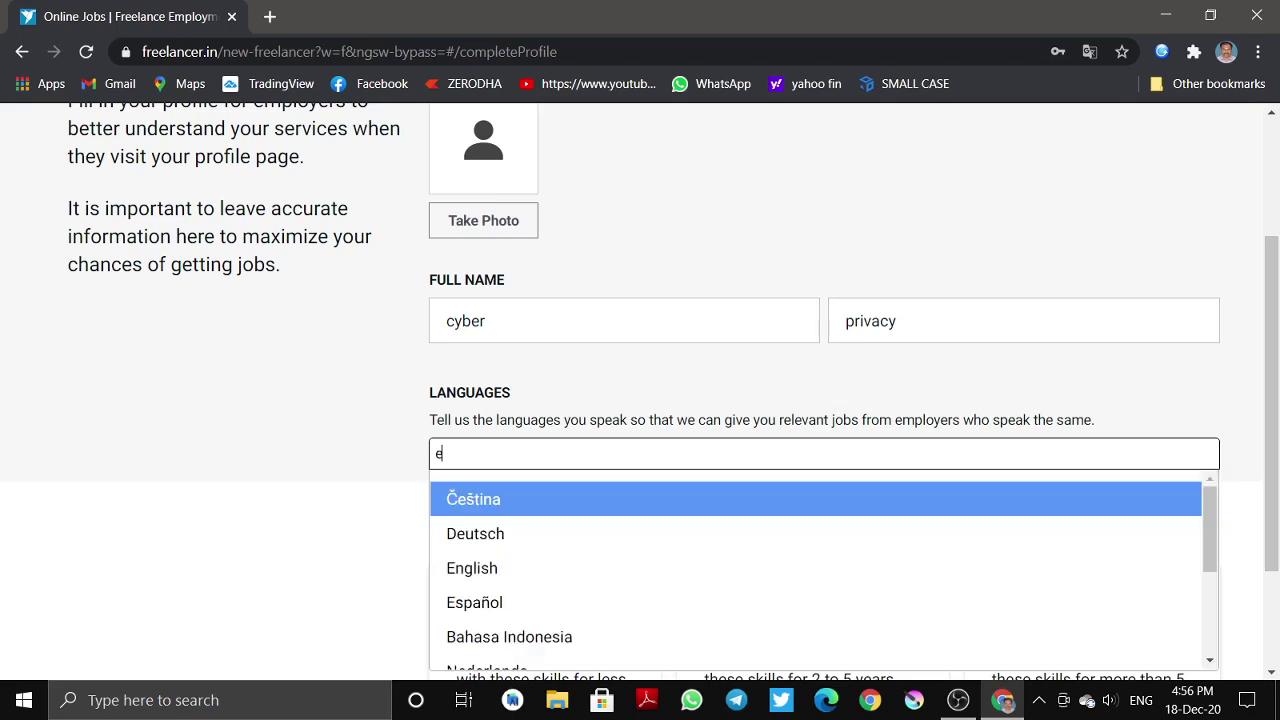
{"action": "left_click", "coordinate": [519, 567]}
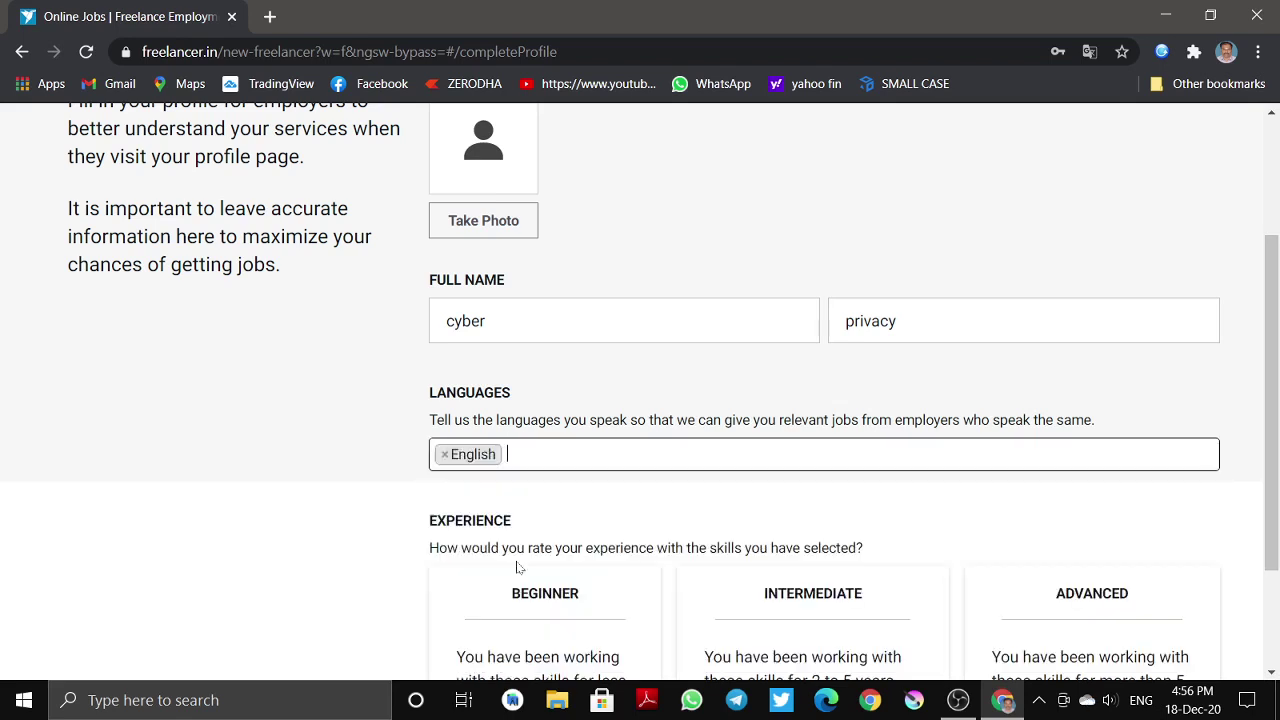
{"action": "type", "text": "t"}
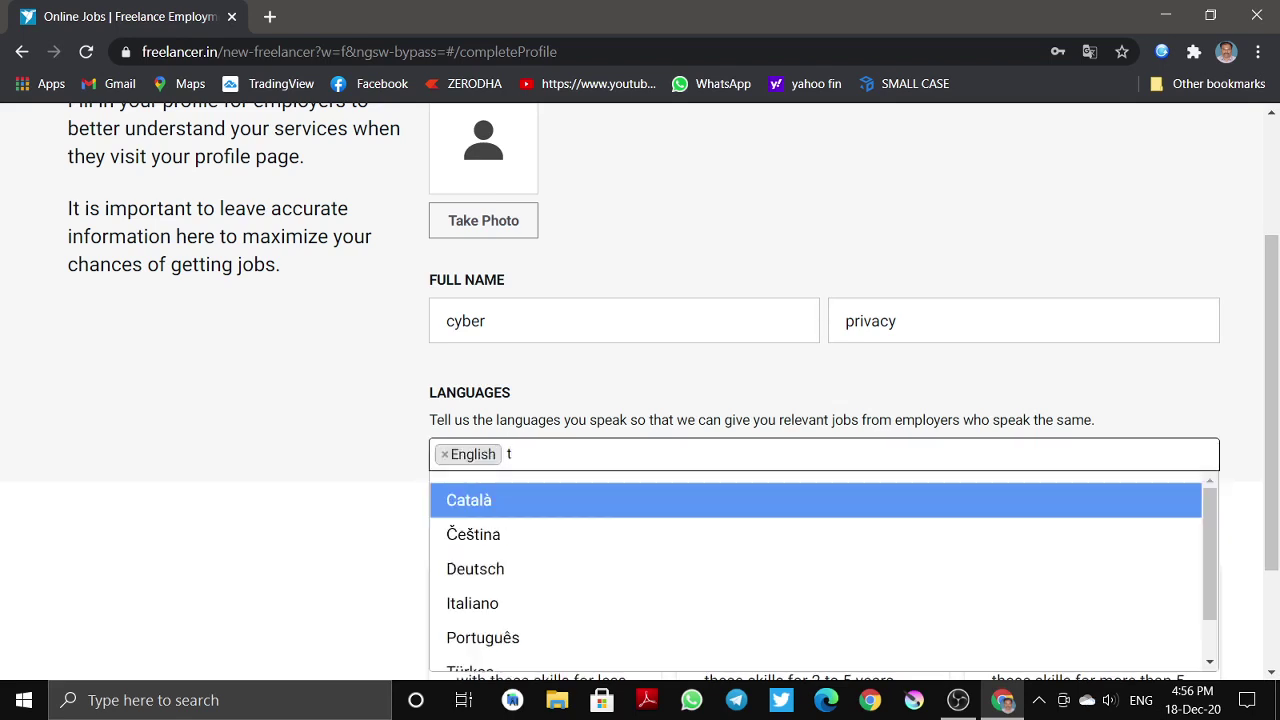
{"action": "type", "text": "t"}
{"action": "key", "text": "BackSpace"}
{"action": "type", "text": "a"}
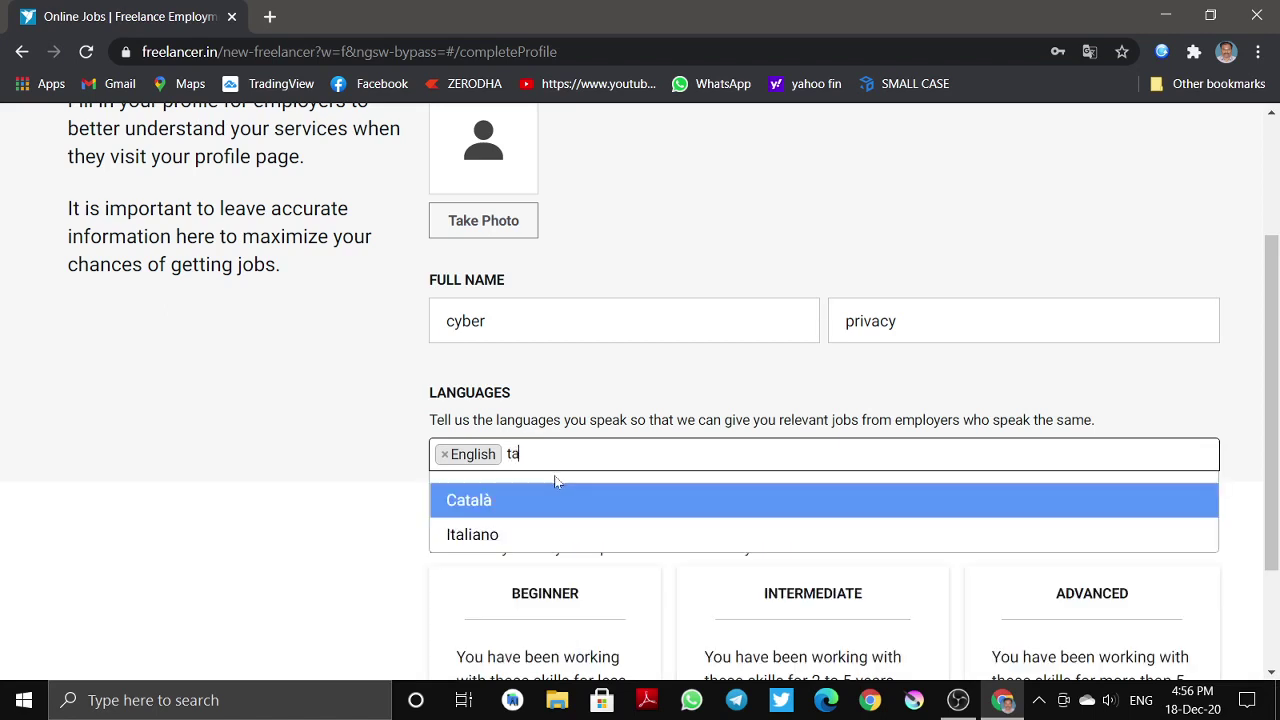
{"action": "key", "text": "BackSpace"}
{"action": "key", "text": "BackSpace"}
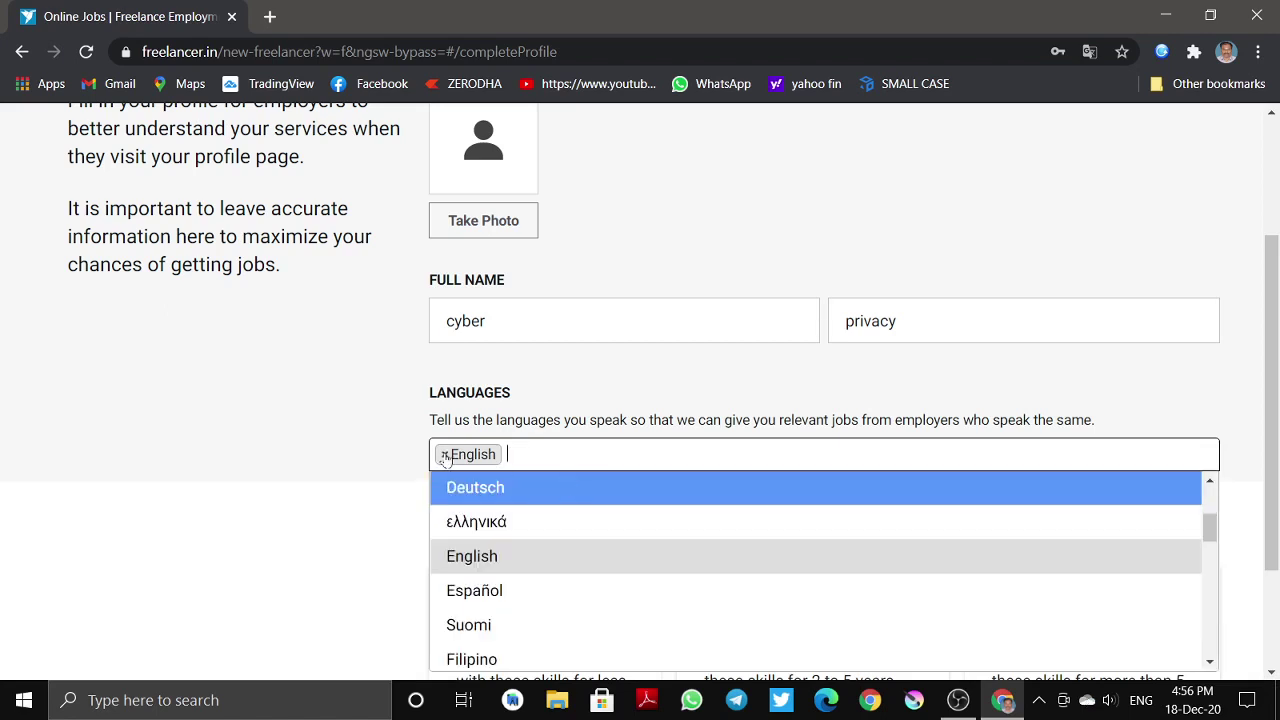
{"action": "scroll", "coordinate": [514, 517], "scroll_direction": "down", "scroll_amount": 2}
{"action": "left_click", "coordinate": [375, 560]}
{"action": "left_click", "coordinate": [585, 458]}
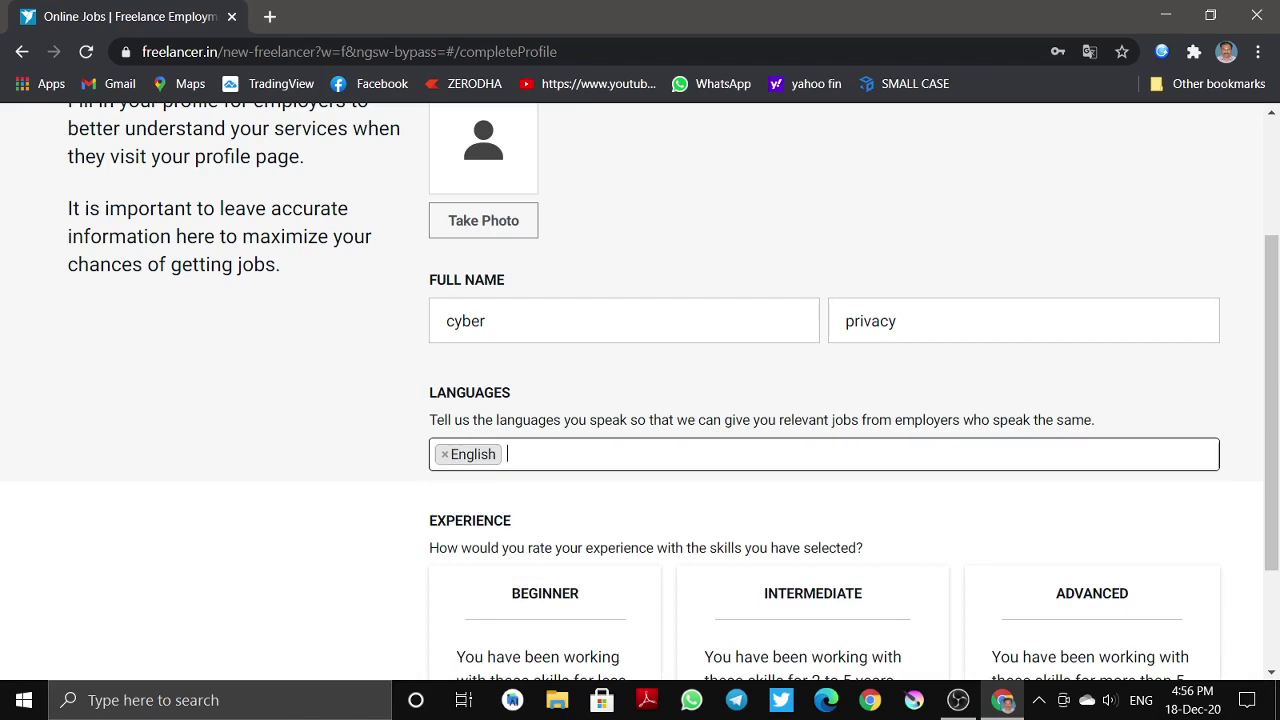
- Close the language list without adding any and scroll to the Experience question
{"action": "left_click", "coordinate": [313, 540]}
{"action": "scroll", "coordinate": [557, 525], "scroll_direction": "down", "scroll_amount": 2}
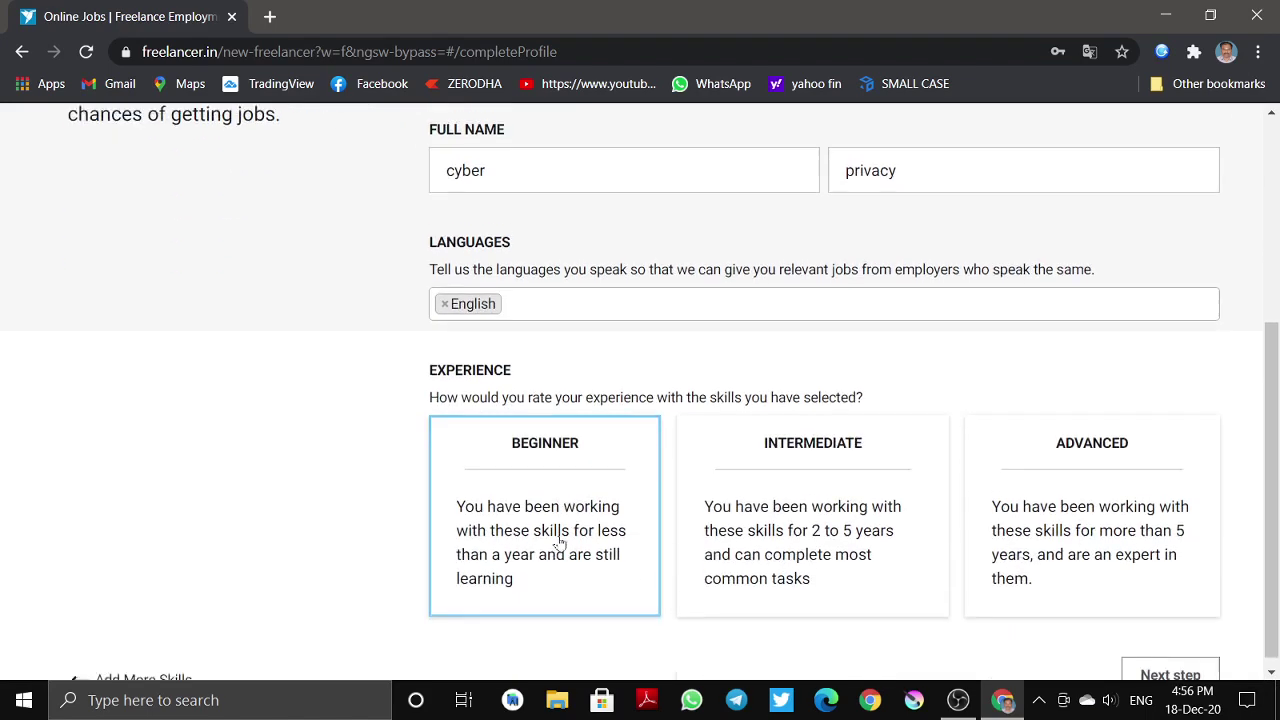
{"action": "left_click", "coordinate": [483, 305]}
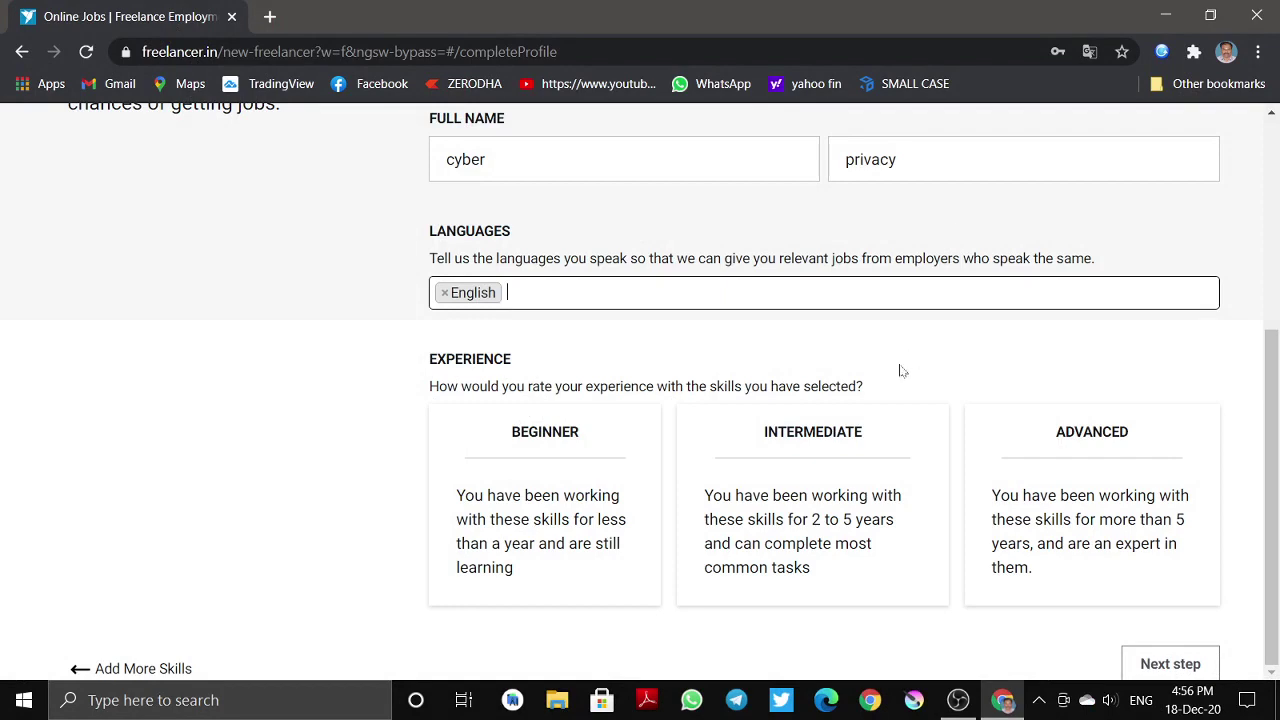
{"action": "left_click_drag", "start_coordinate": [876, 394], "coordinate": [680, 362]}
{"action": "scroll", "coordinate": [680, 362], "scroll_direction": "up", "scroll_amount": 4}
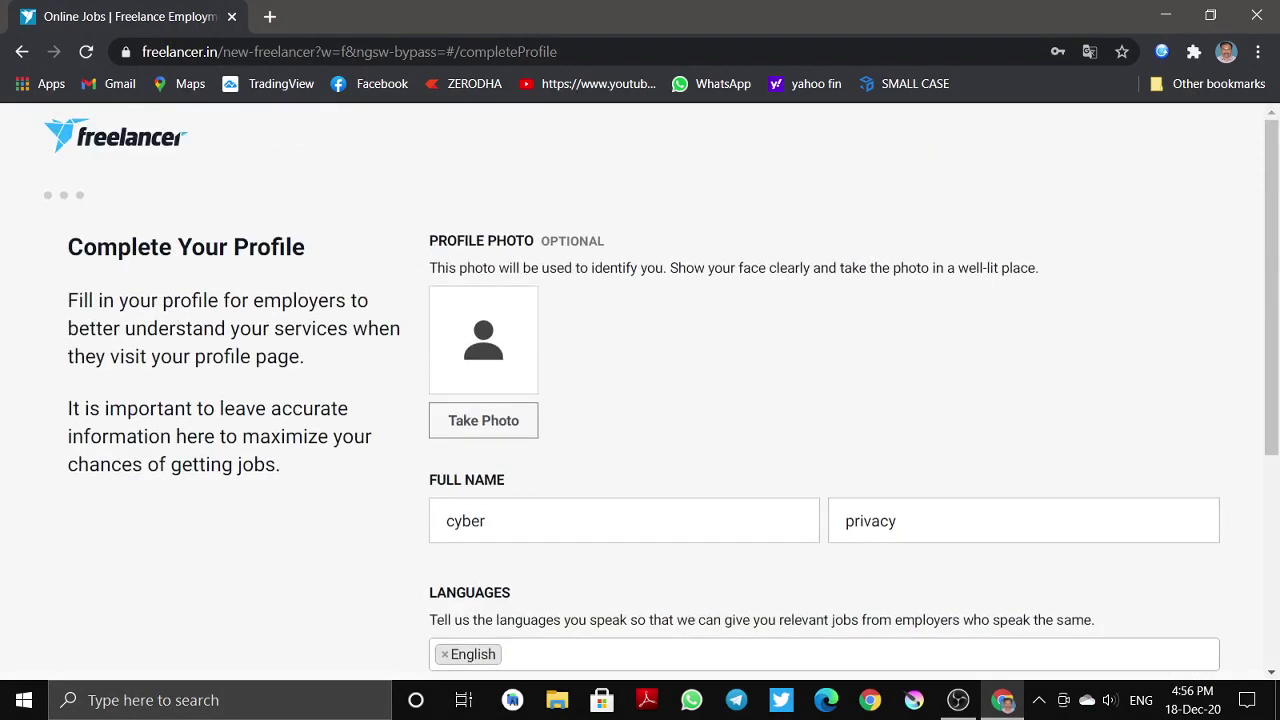
{"action": "scroll", "coordinate": [313, 354], "scroll_direction": "down", "scroll_amount": 4}
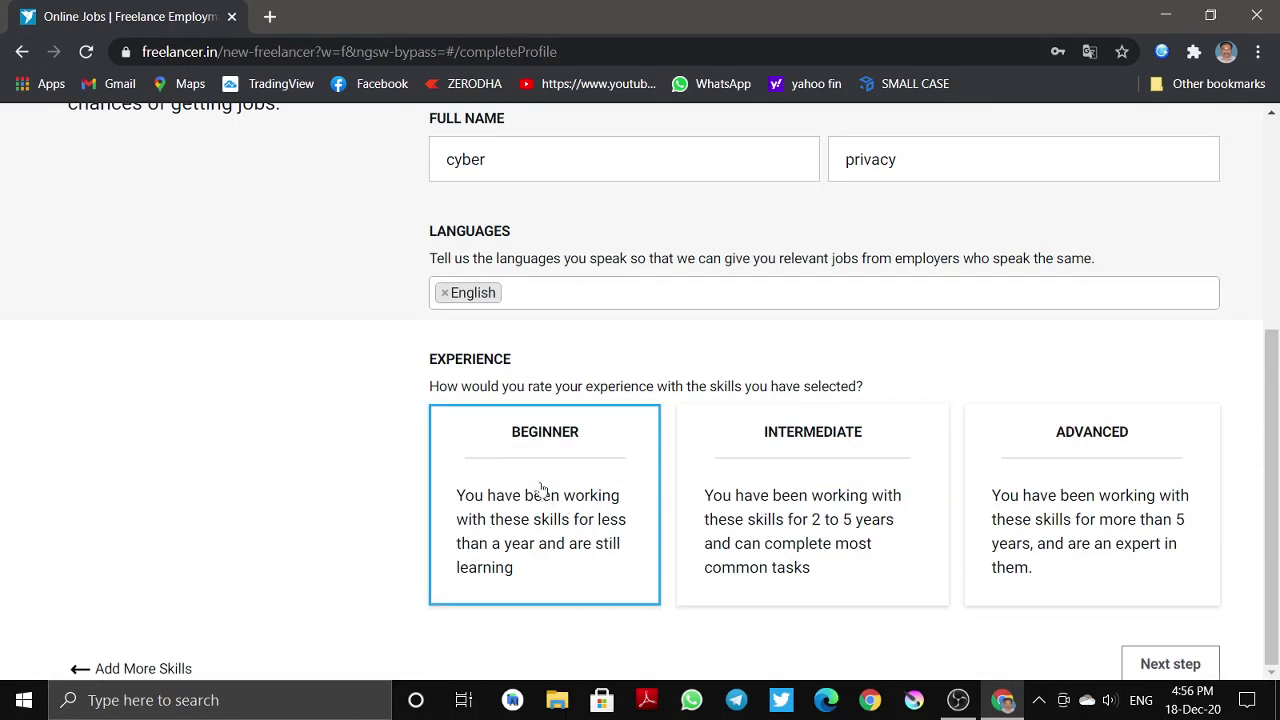
- Set the experience level to Intermediate and submit the profile
{"action": "left_click", "coordinate": [551, 543]}
{"action": "left_click", "coordinate": [705, 572]}
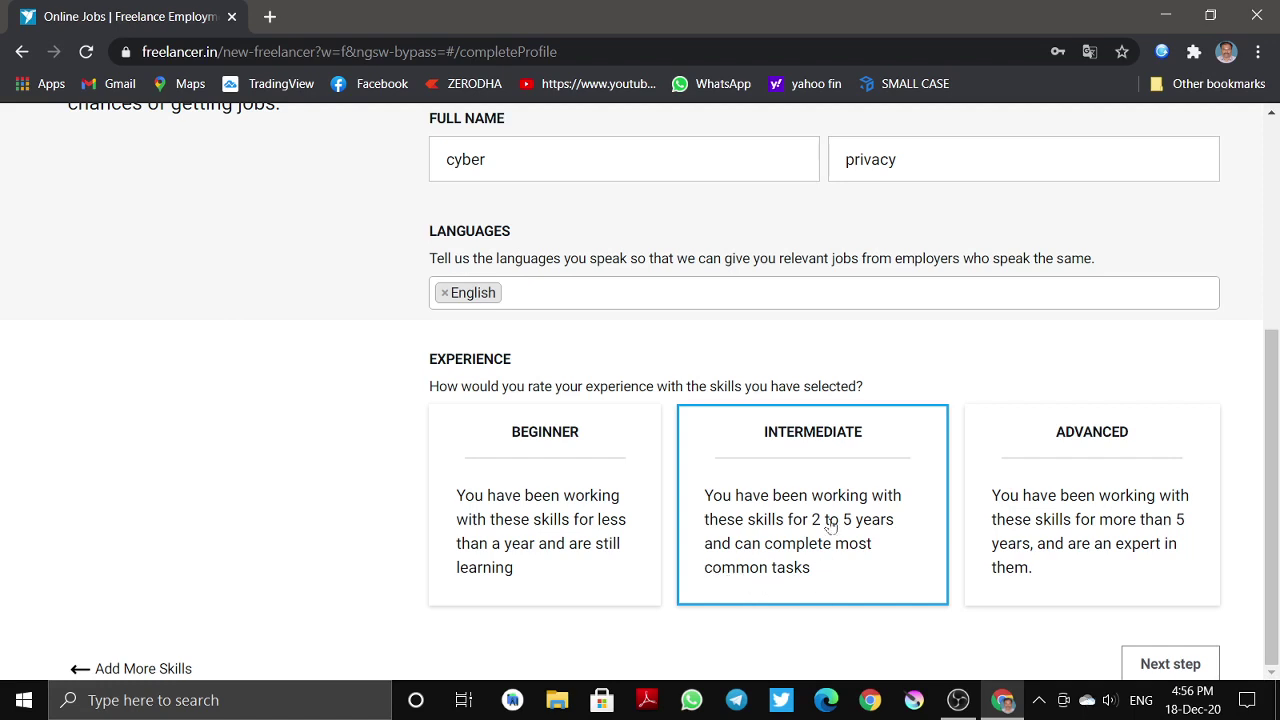
{"action": "left_click", "coordinate": [976, 580]}
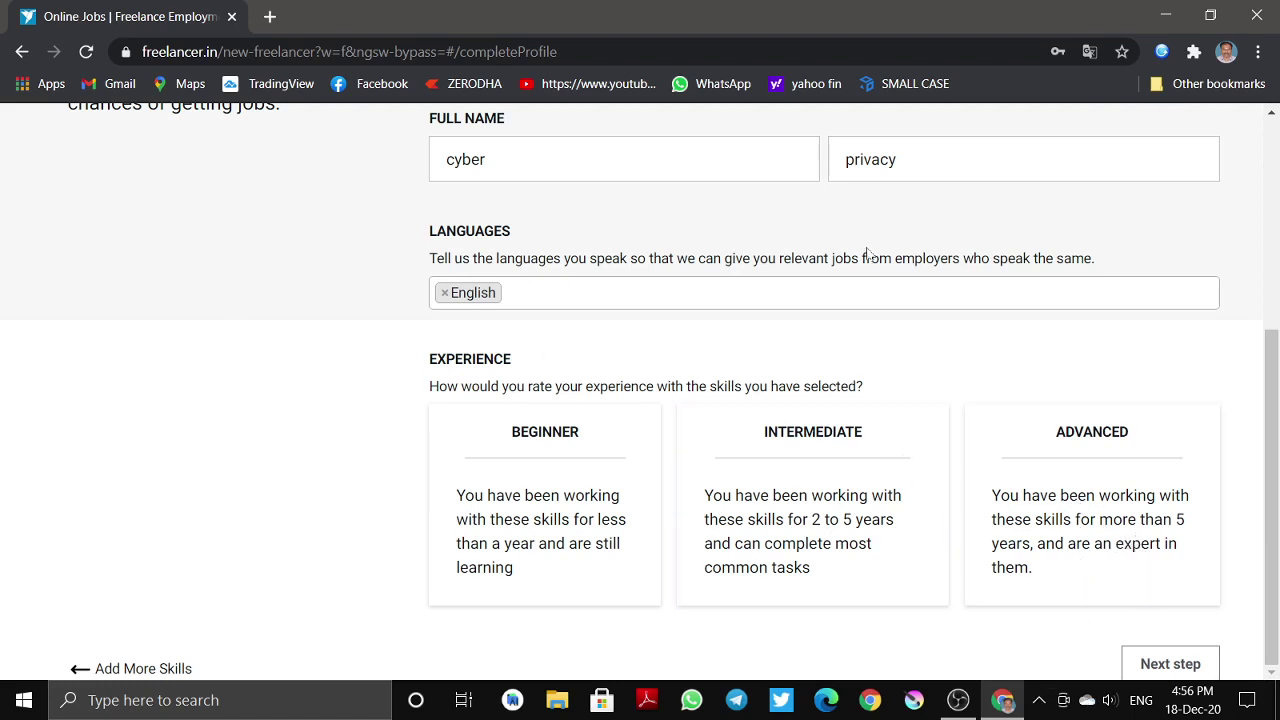
{"action": "left_click", "coordinate": [880, 434]}
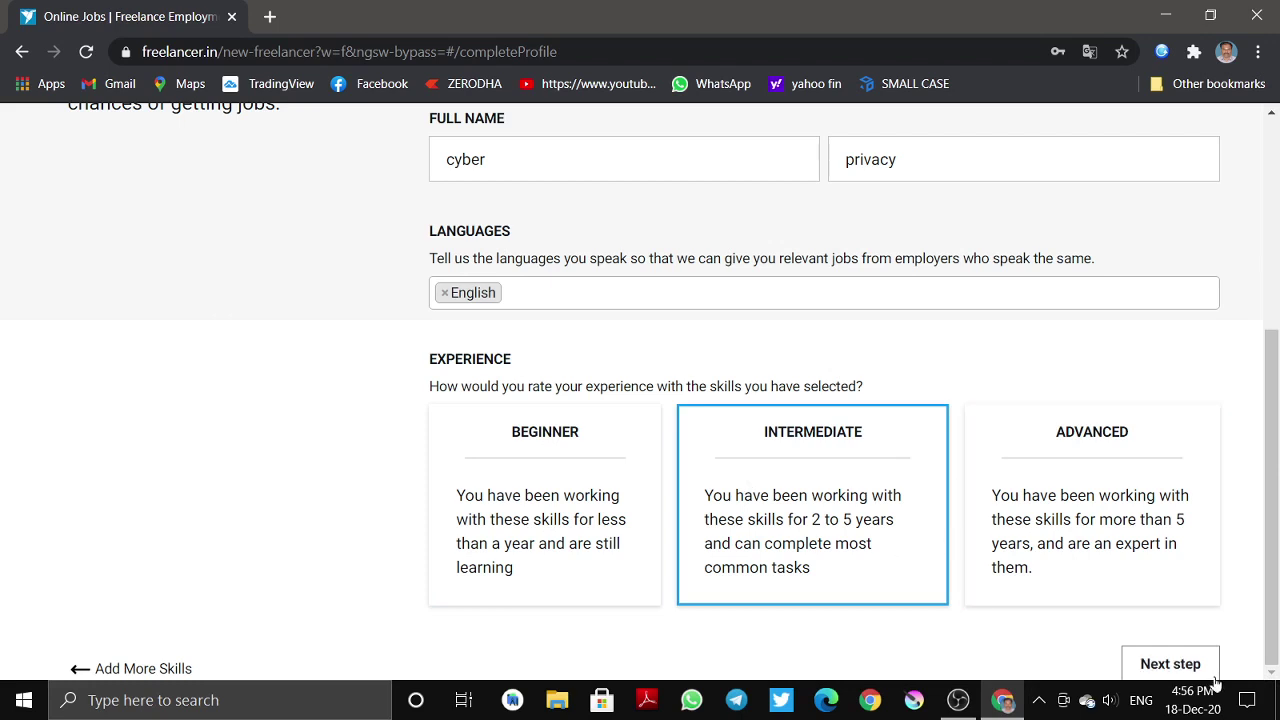
{"action": "left_click", "coordinate": [545, 517]}
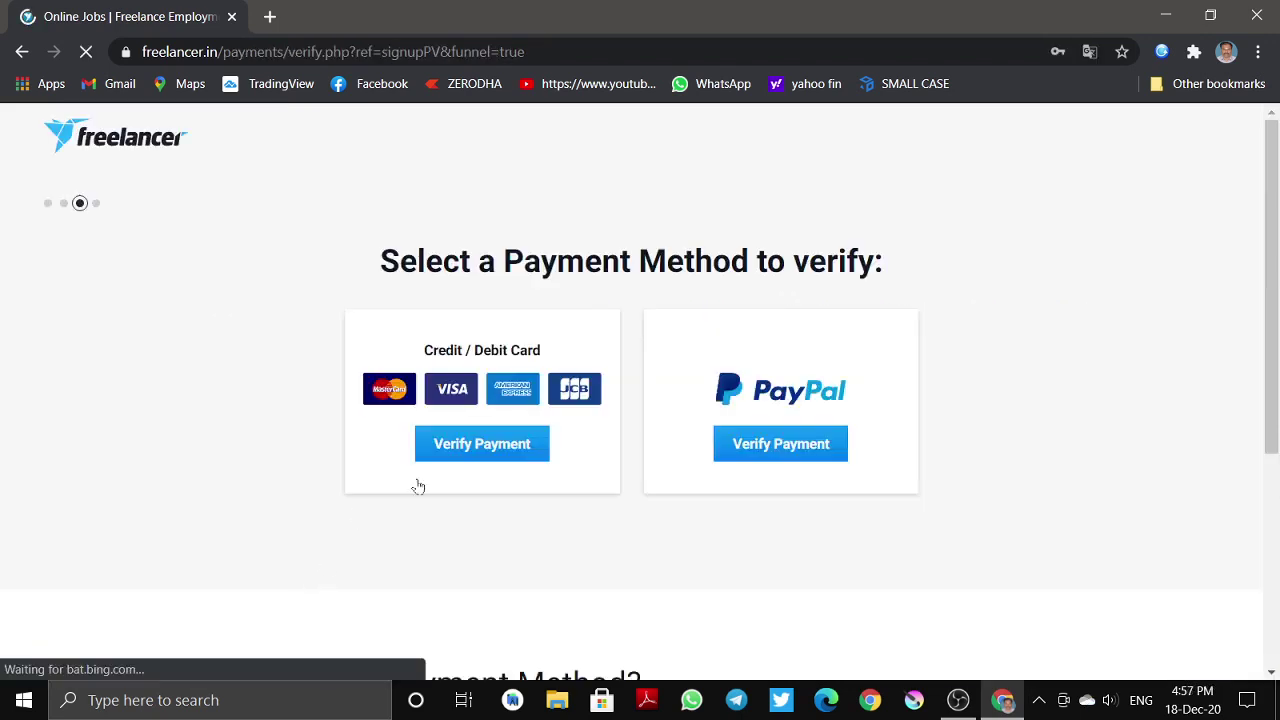
- Skip both the payment-method verification and the Plus Membership free trial
{"action": "scroll", "coordinate": [443, 603], "scroll_direction": "down", "scroll_amount": 3}
{"action": "scroll", "coordinate": [827, 489], "scroll_direction": "up", "scroll_amount": 3}
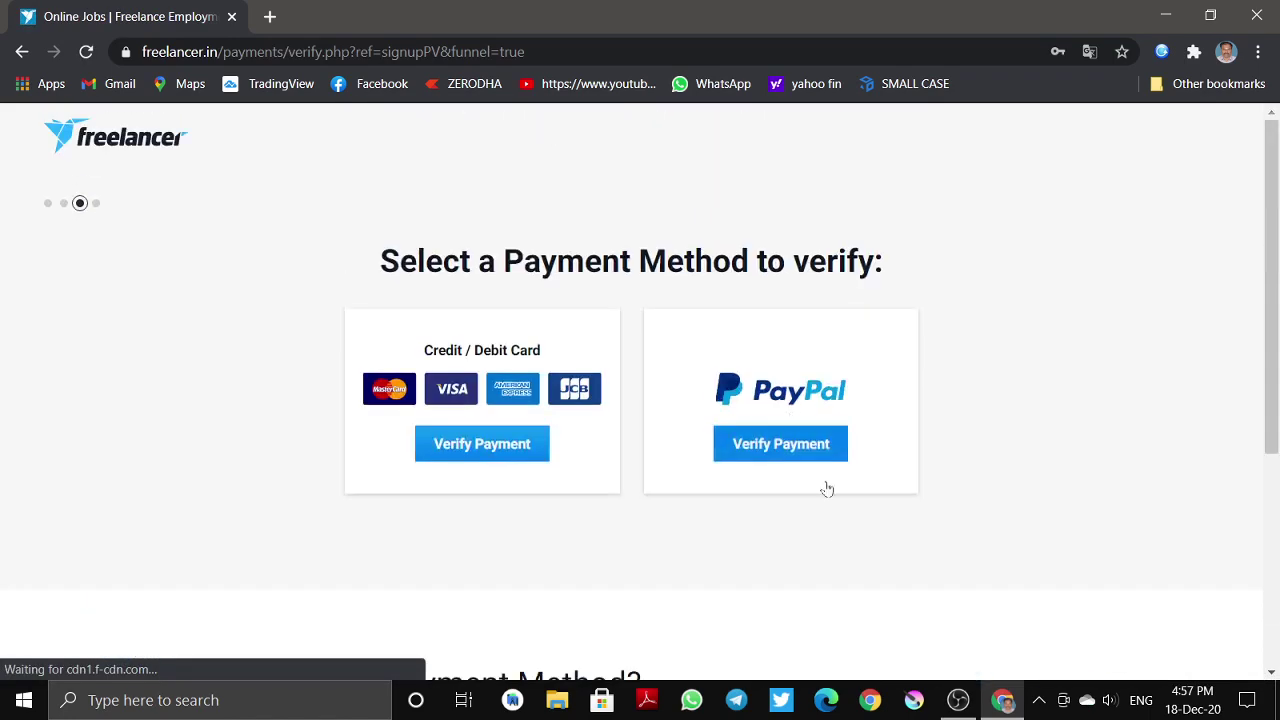
{"action": "scroll", "coordinate": [827, 489], "scroll_direction": "down", "scroll_amount": 3}
{"action": "scroll", "coordinate": [1114, 517], "scroll_direction": "up", "scroll_amount": 1}
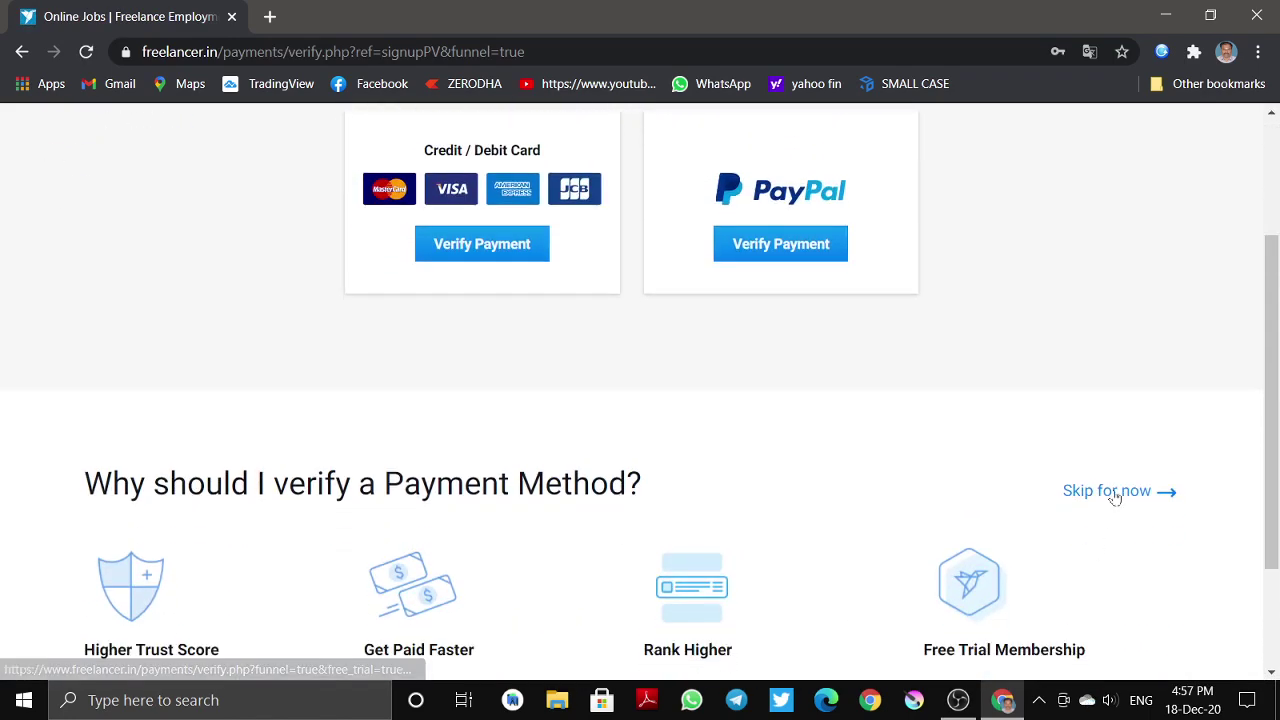
{"action": "left_click", "coordinate": [1114, 497]}
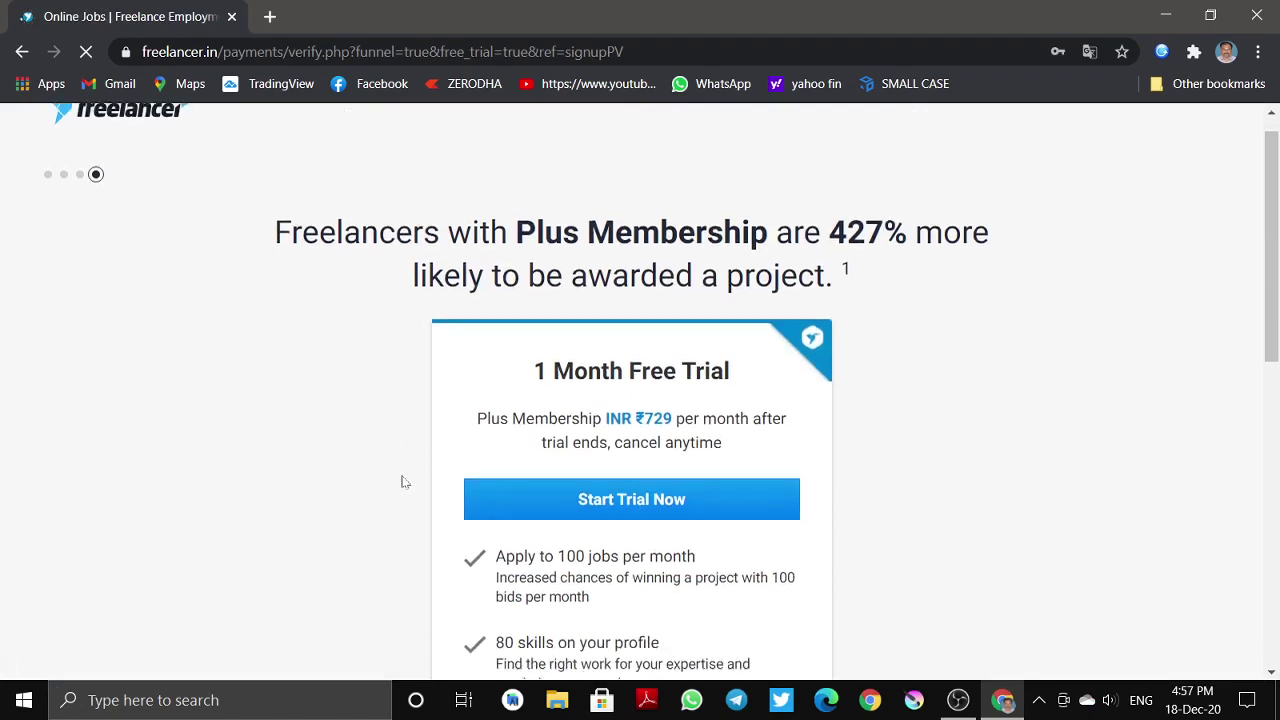
{"action": "scroll", "coordinate": [404, 482], "scroll_direction": "down", "scroll_amount": 7}
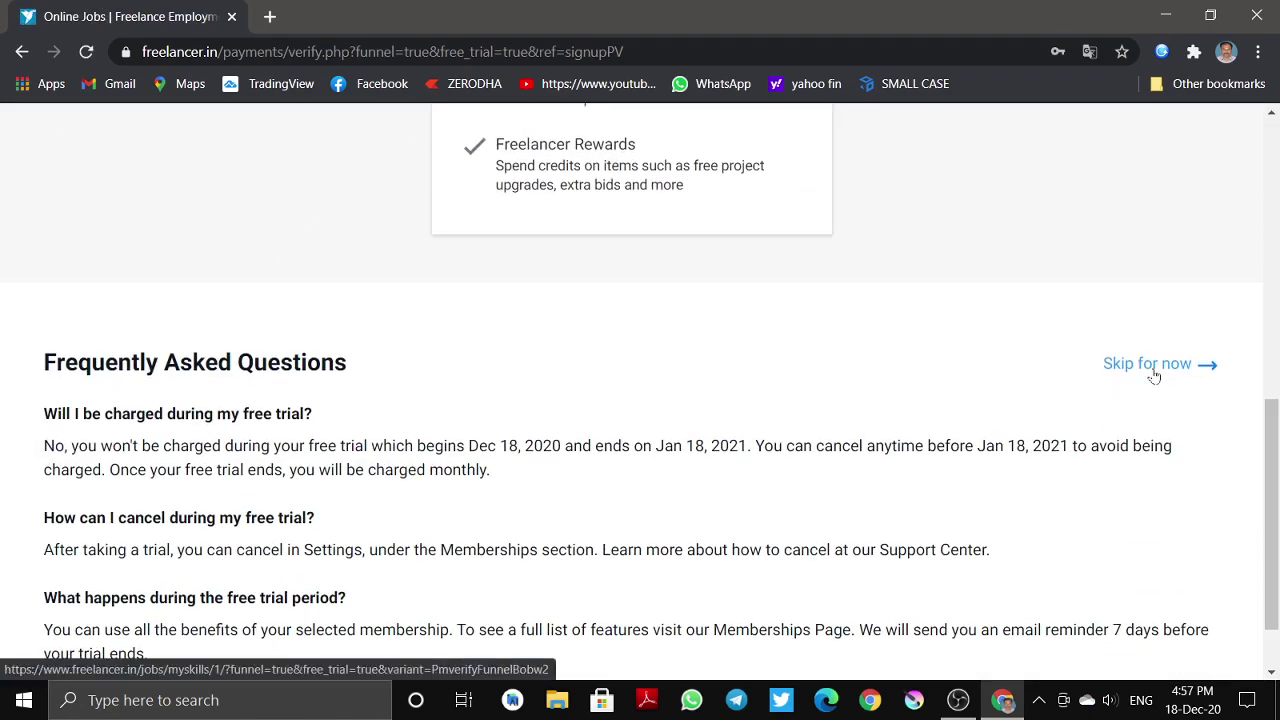
{"action": "left_click", "coordinate": [1154, 375]}
{"action": "scroll", "coordinate": [660, 490], "scroll_direction": "up", "scroll_amount": 1}
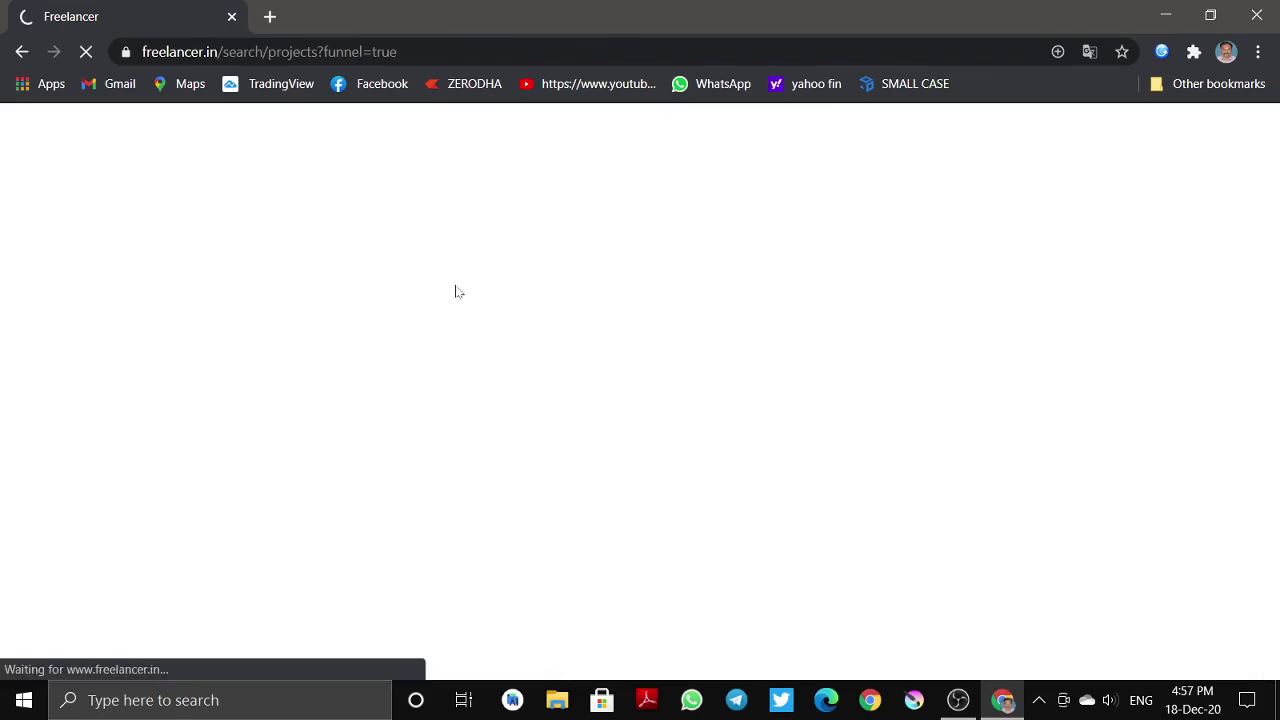
- Scroll through the latest matching projects, briefly opening a Content Writing listing
{"action": "scroll", "coordinate": [554, 451], "scroll_direction": "down", "scroll_amount": 4}
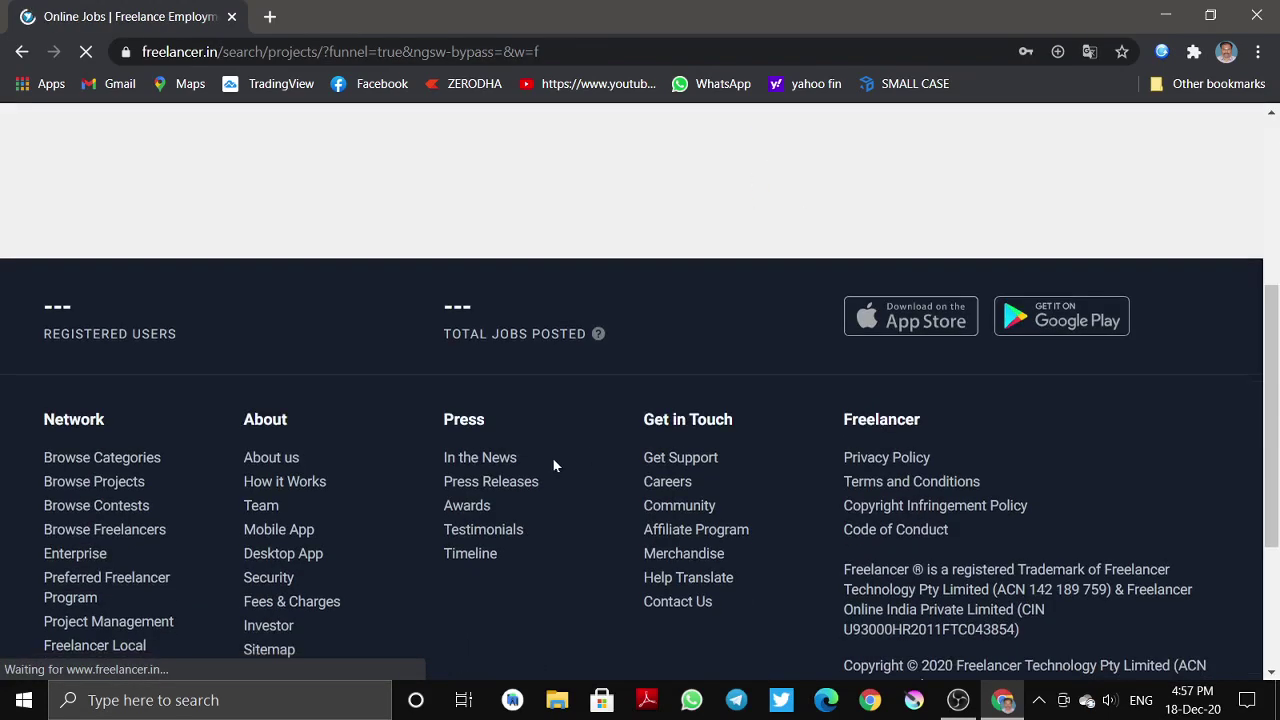
{"action": "scroll", "coordinate": [600, 403], "scroll_direction": "down", "scroll_amount": 2}
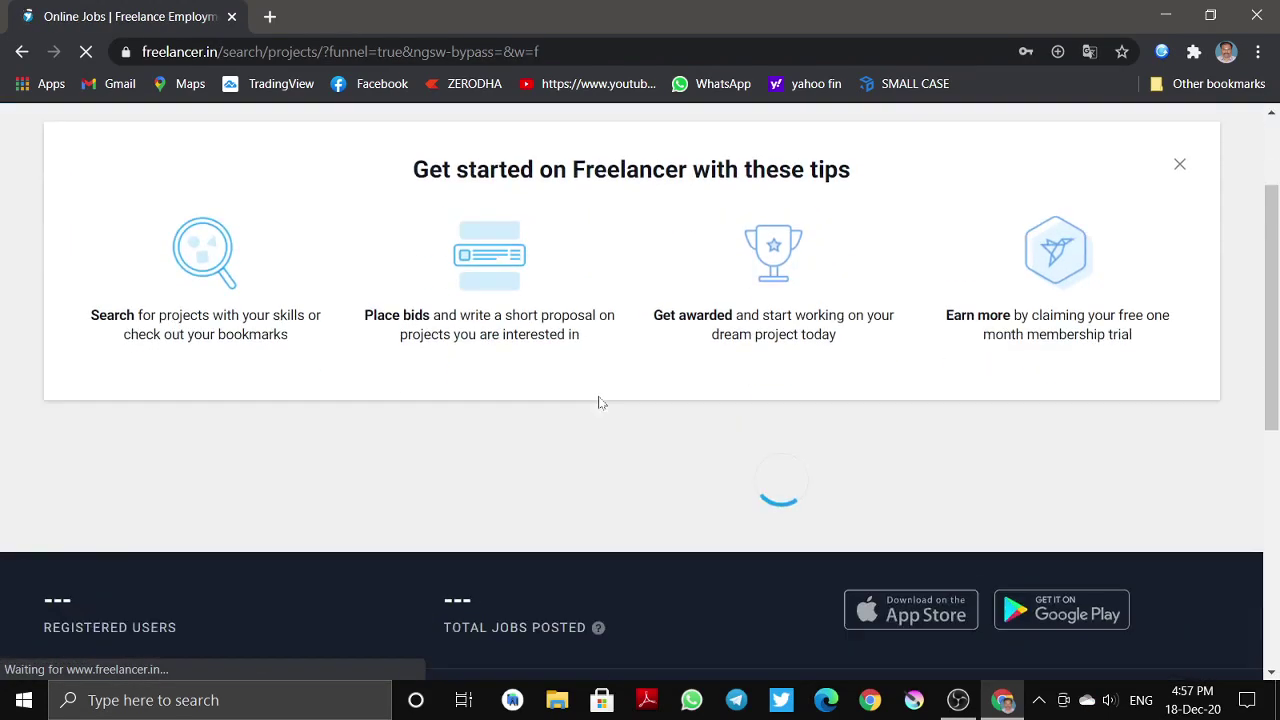
{"action": "scroll", "coordinate": [600, 403], "scroll_direction": "down", "scroll_amount": 3}
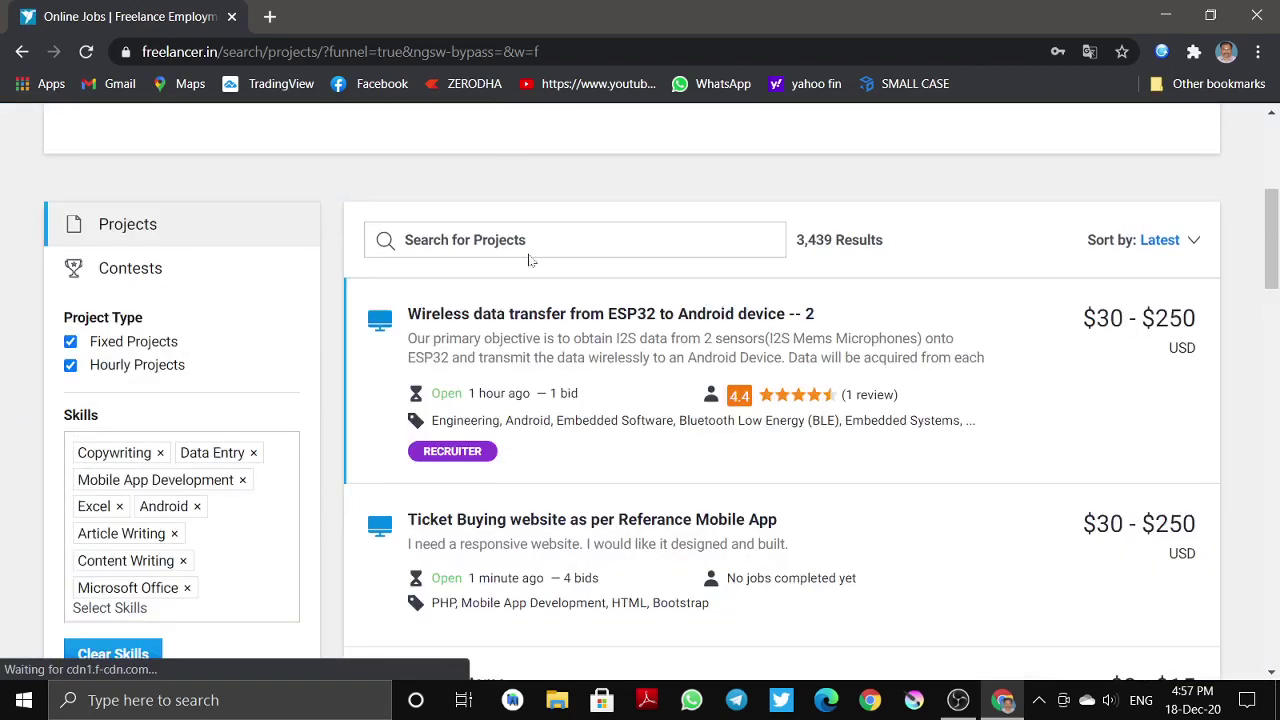
{"action": "scroll", "coordinate": [555, 360], "scroll_direction": "down", "scroll_amount": 1}
{"action": "scroll", "coordinate": [550, 362], "scroll_direction": "up", "scroll_amount": 3}
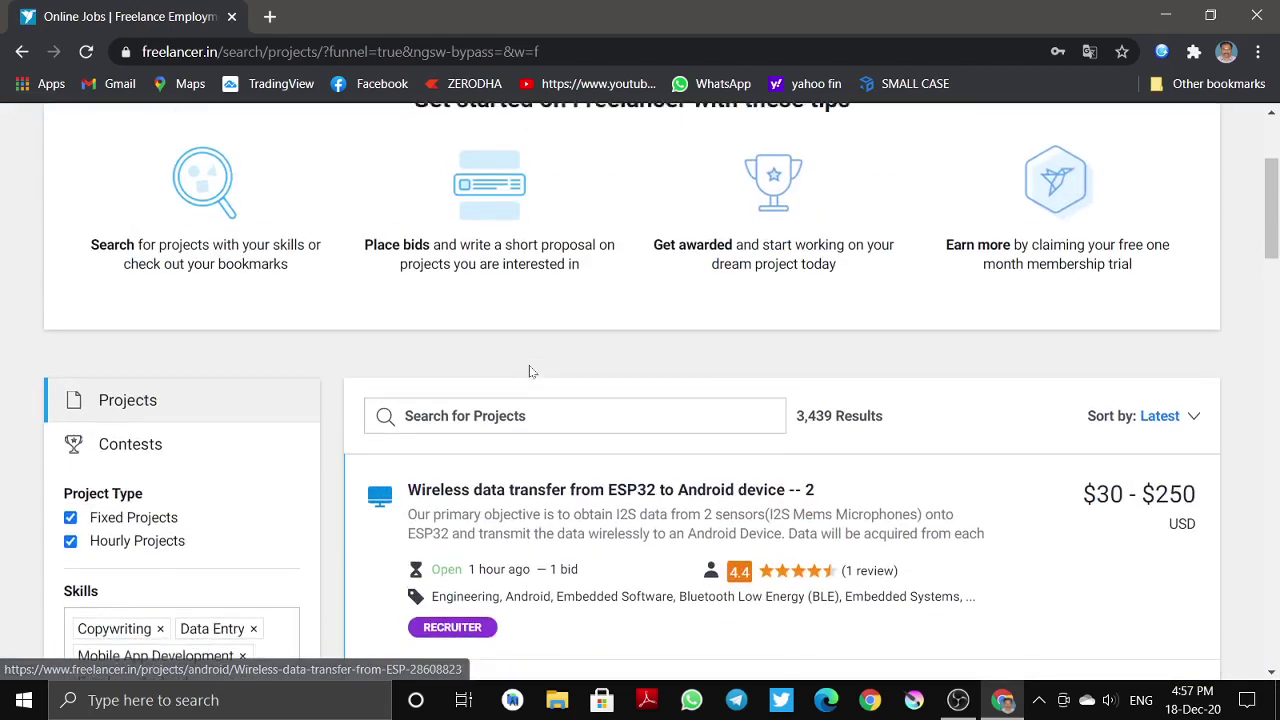
{"action": "scroll", "coordinate": [530, 371], "scroll_direction": "down", "scroll_amount": 1}
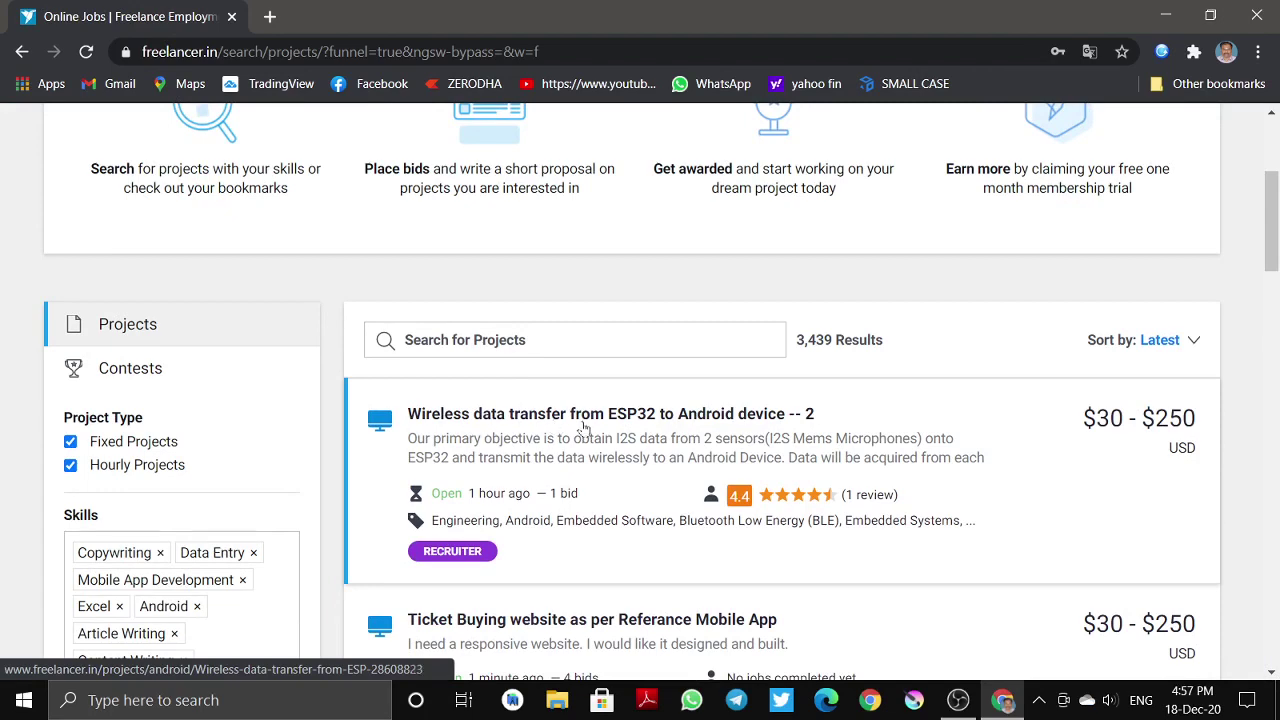
{"action": "scroll", "coordinate": [650, 432], "scroll_direction": "down", "scroll_amount": 1}
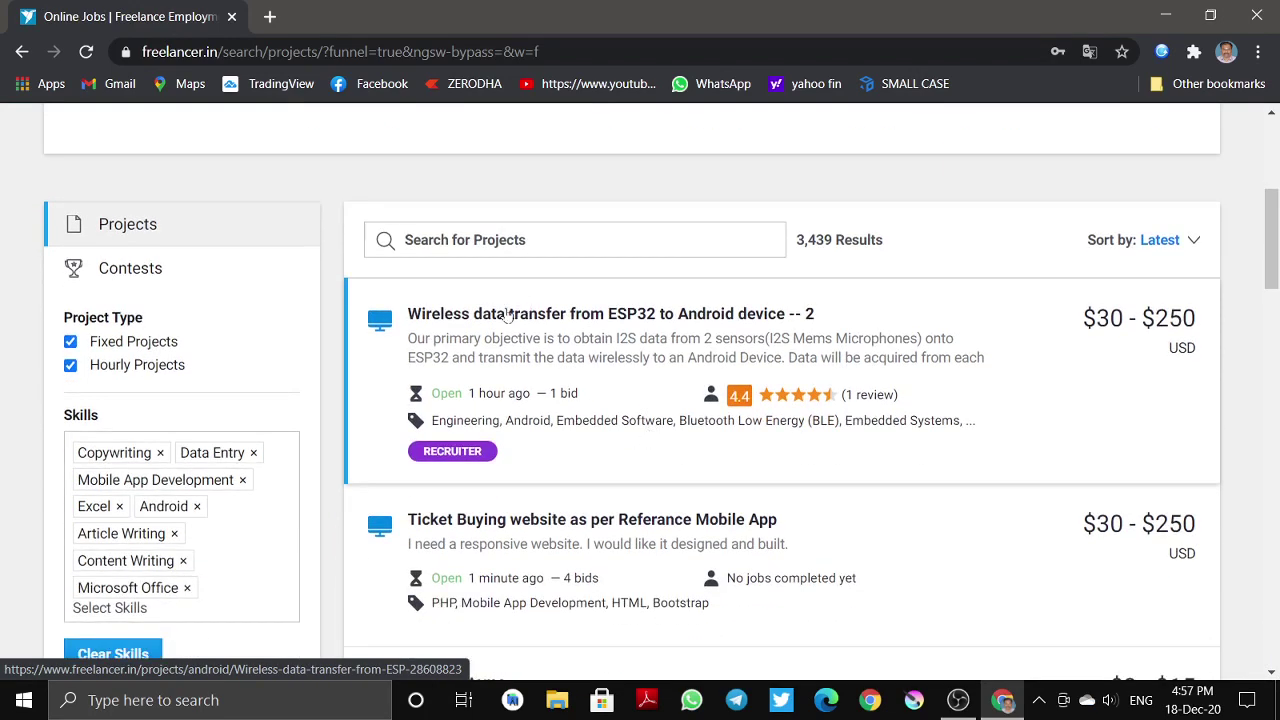
{"action": "scroll", "coordinate": [590, 450], "scroll_direction": "down", "scroll_amount": 1}
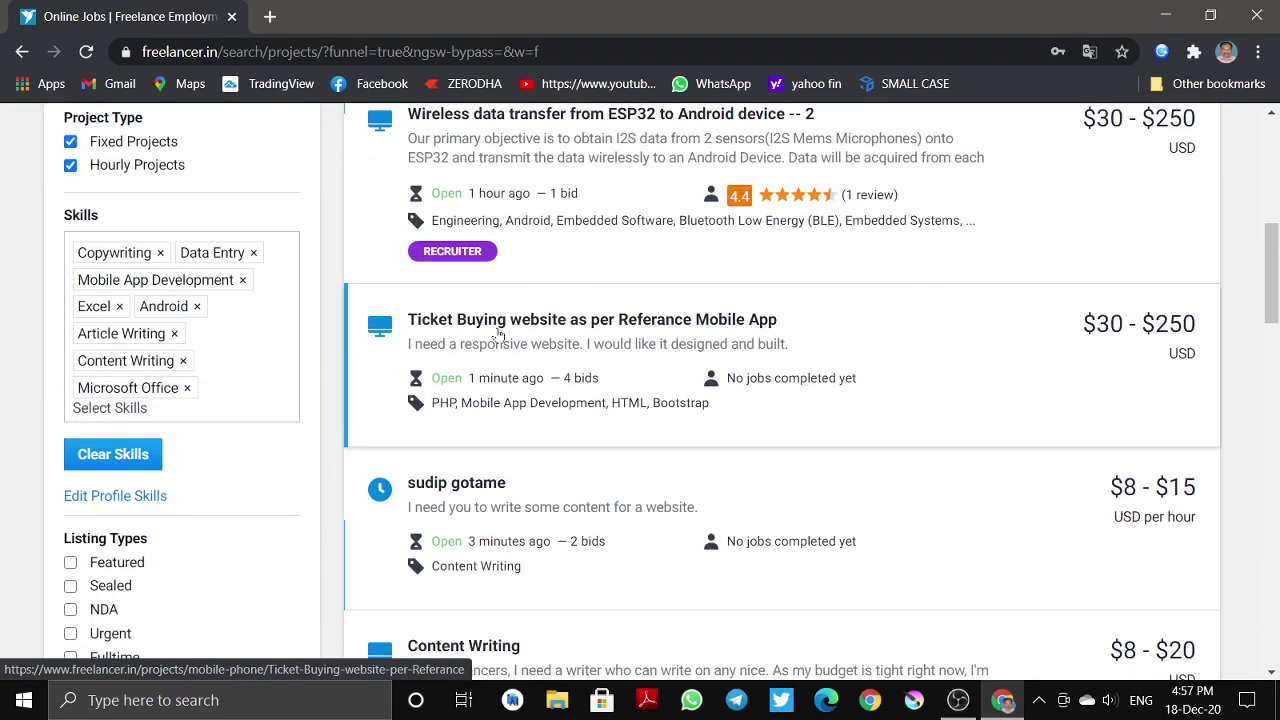
{"action": "scroll", "coordinate": [1064, 423], "scroll_direction": "down", "scroll_amount": 3}
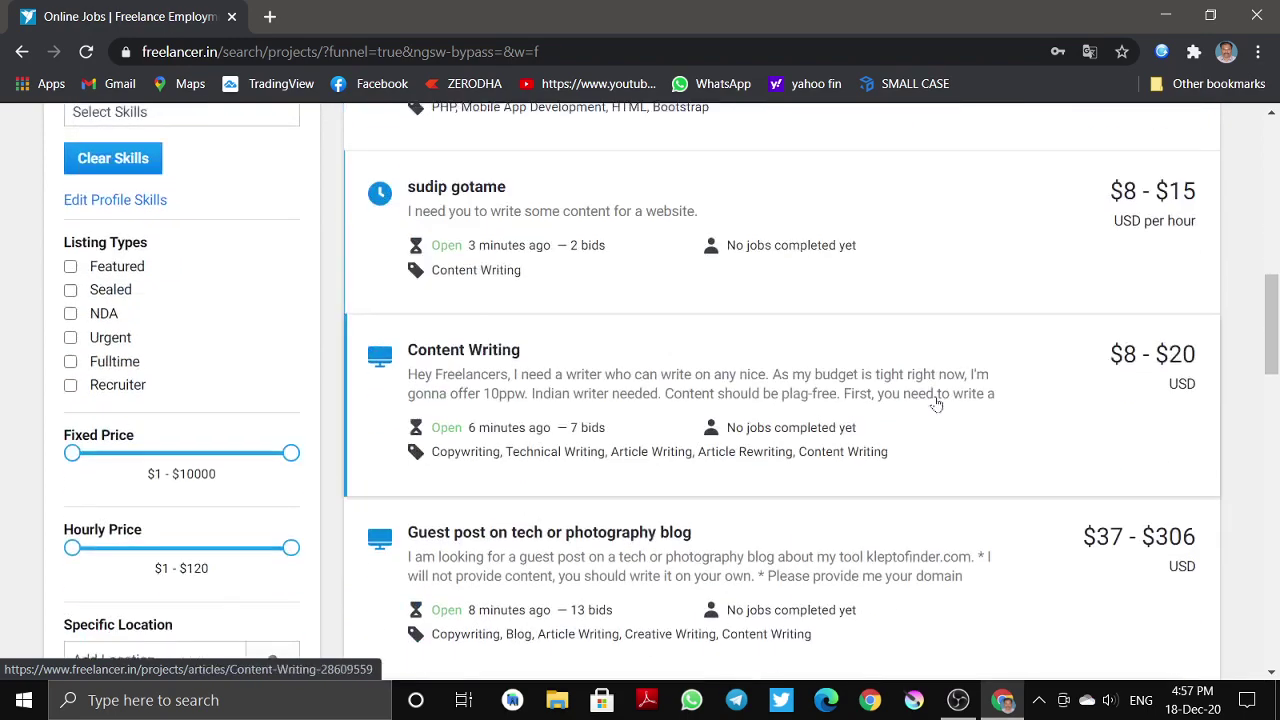
{"action": "left_click", "coordinate": [441, 348]}
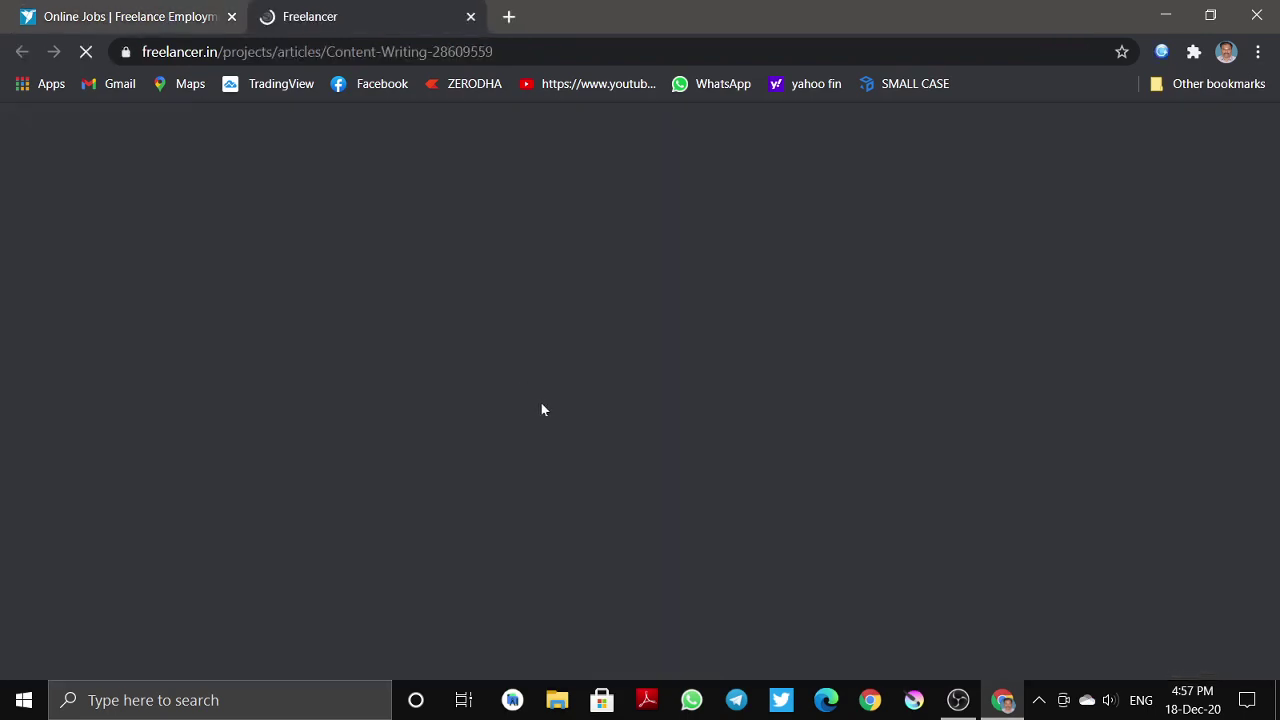
{"action": "left_click", "coordinate": [471, 17]}
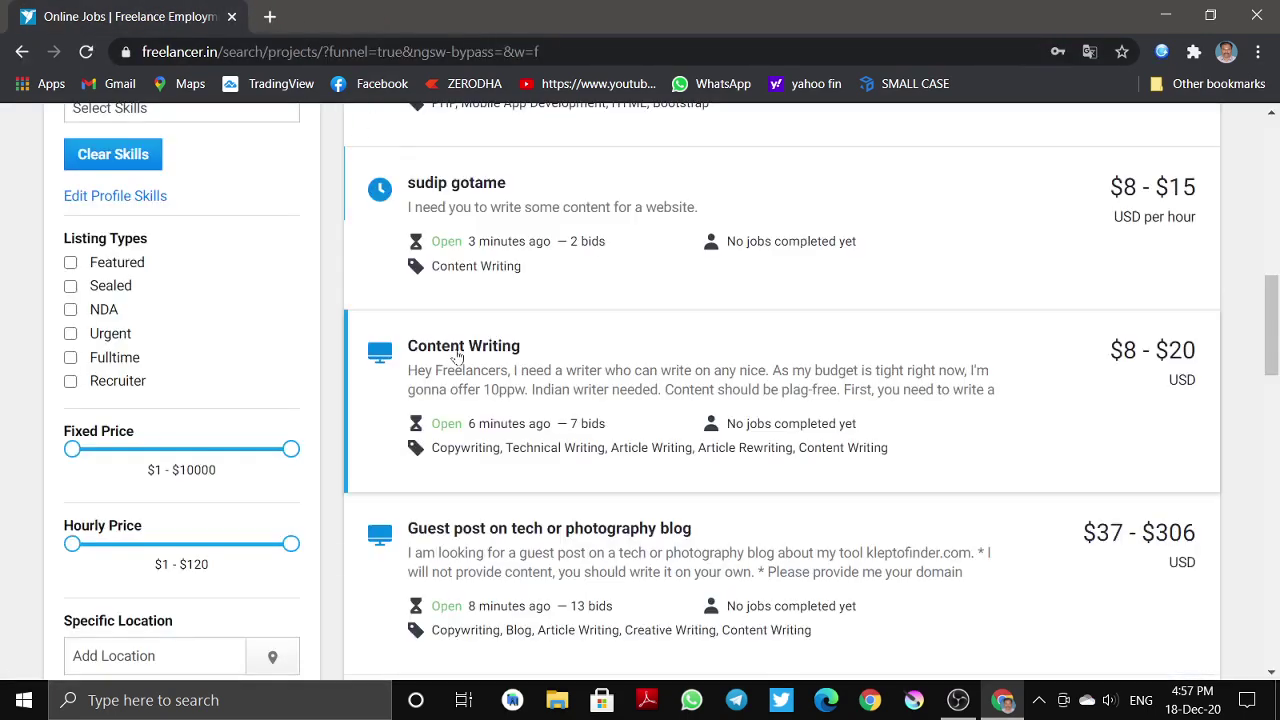
{"action": "scroll", "coordinate": [540, 357], "scroll_direction": "down", "scroll_amount": 3}
{"action": "scroll", "coordinate": [500, 357], "scroll_direction": "up", "scroll_amount": 2}
- Review the fixed and hourly price range filters and keep browsing the results
{"action": "left_click_drag", "start_coordinate": [277, 355], "coordinate": [248, 355]}
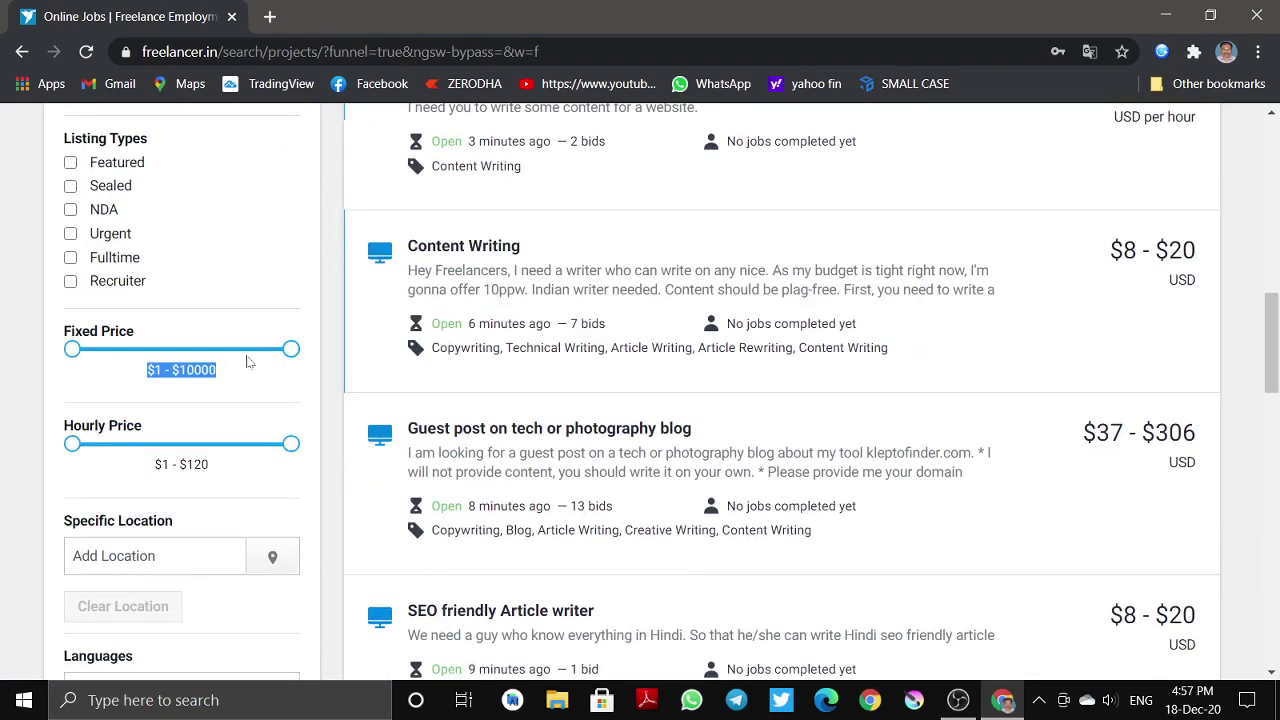
{"action": "left_click", "coordinate": [278, 403]}
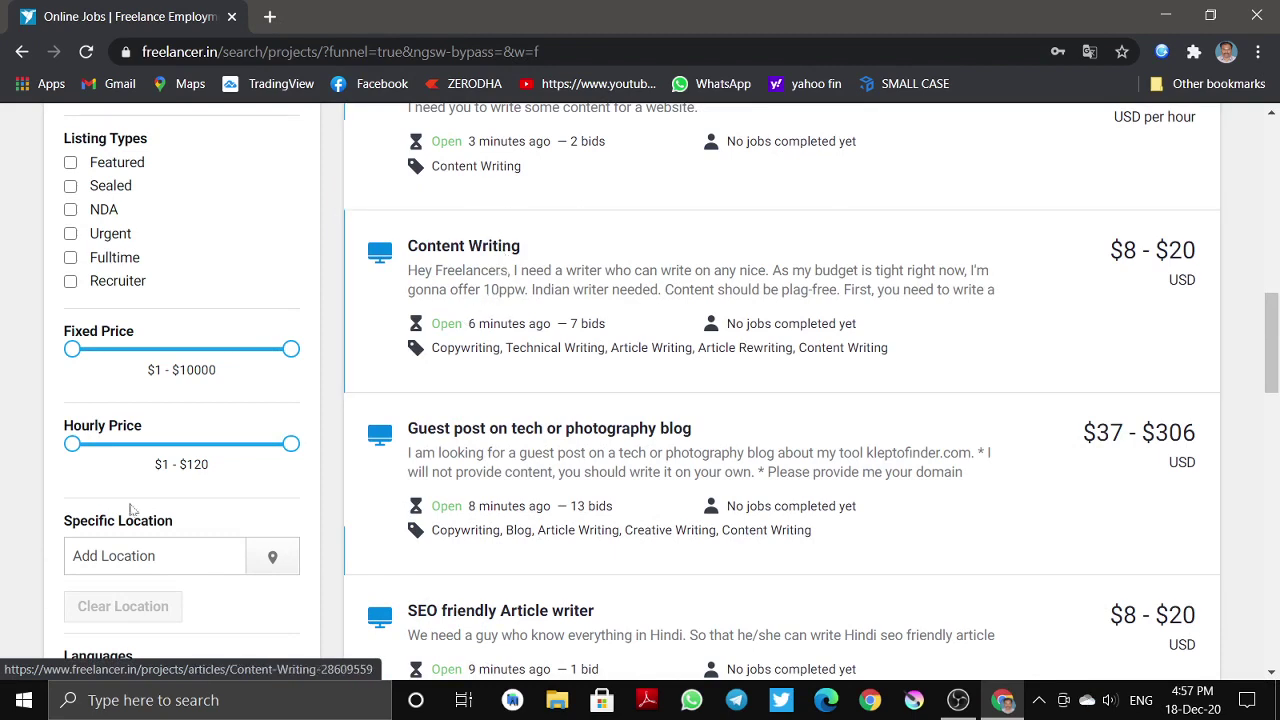
{"action": "left_click_drag", "start_coordinate": [205, 464], "coordinate": [143, 488]}
{"action": "left_click", "coordinate": [226, 502]}
{"action": "scroll", "coordinate": [234, 497], "scroll_direction": "down", "scroll_amount": 6}
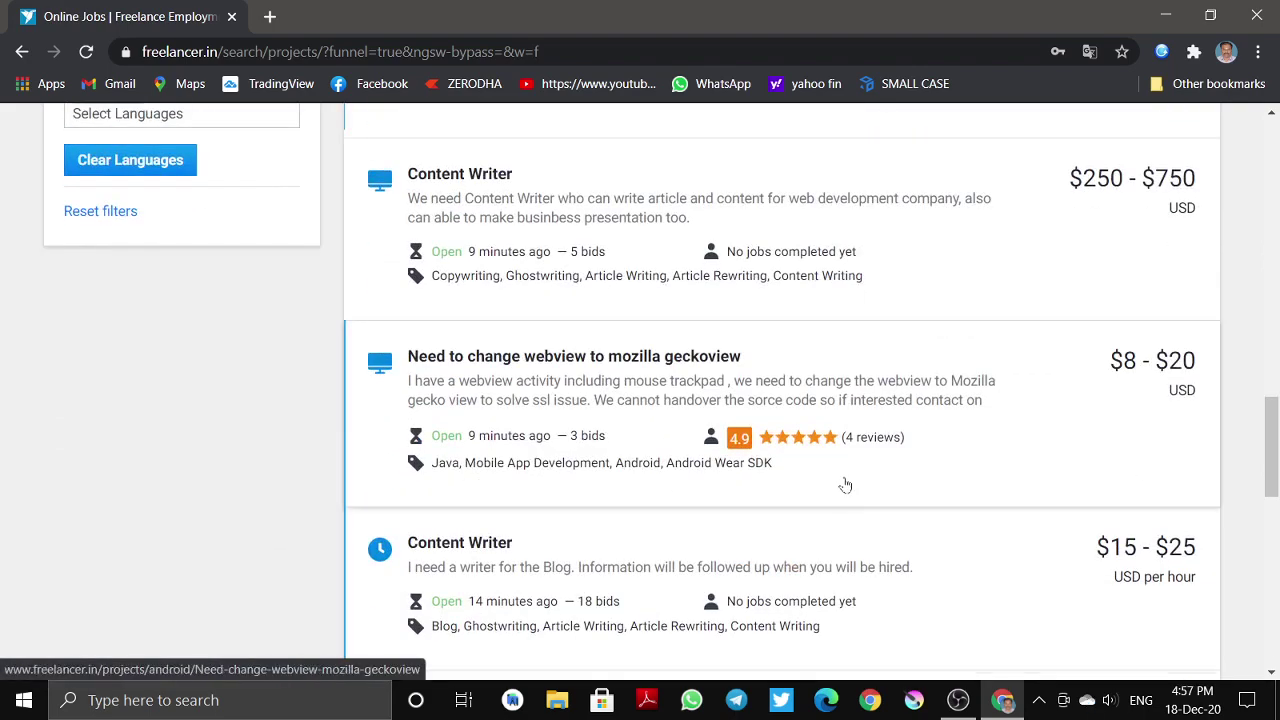
{"action": "scroll", "coordinate": [742, 446], "scroll_direction": "down", "scroll_amount": 1}
{"action": "scroll", "coordinate": [737, 574], "scroll_direction": "down", "scroll_amount": 3}
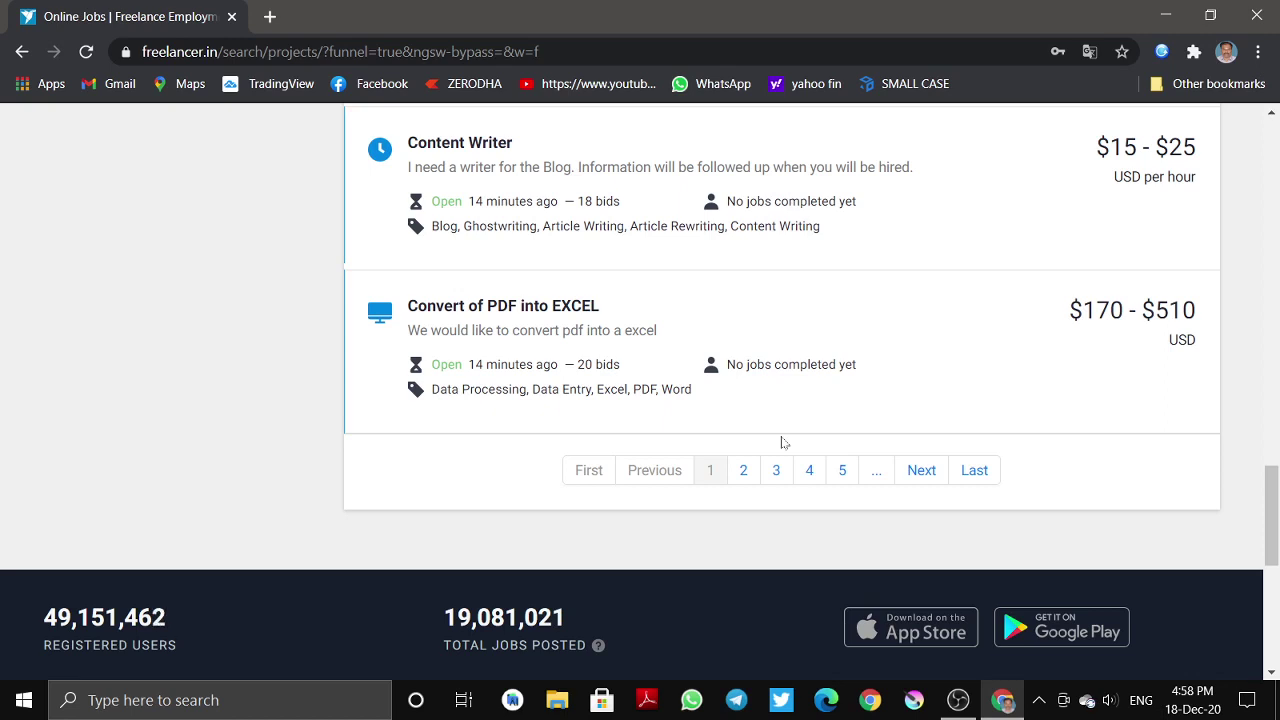
{"action": "scroll", "coordinate": [783, 442], "scroll_direction": "up", "scroll_amount": 7}
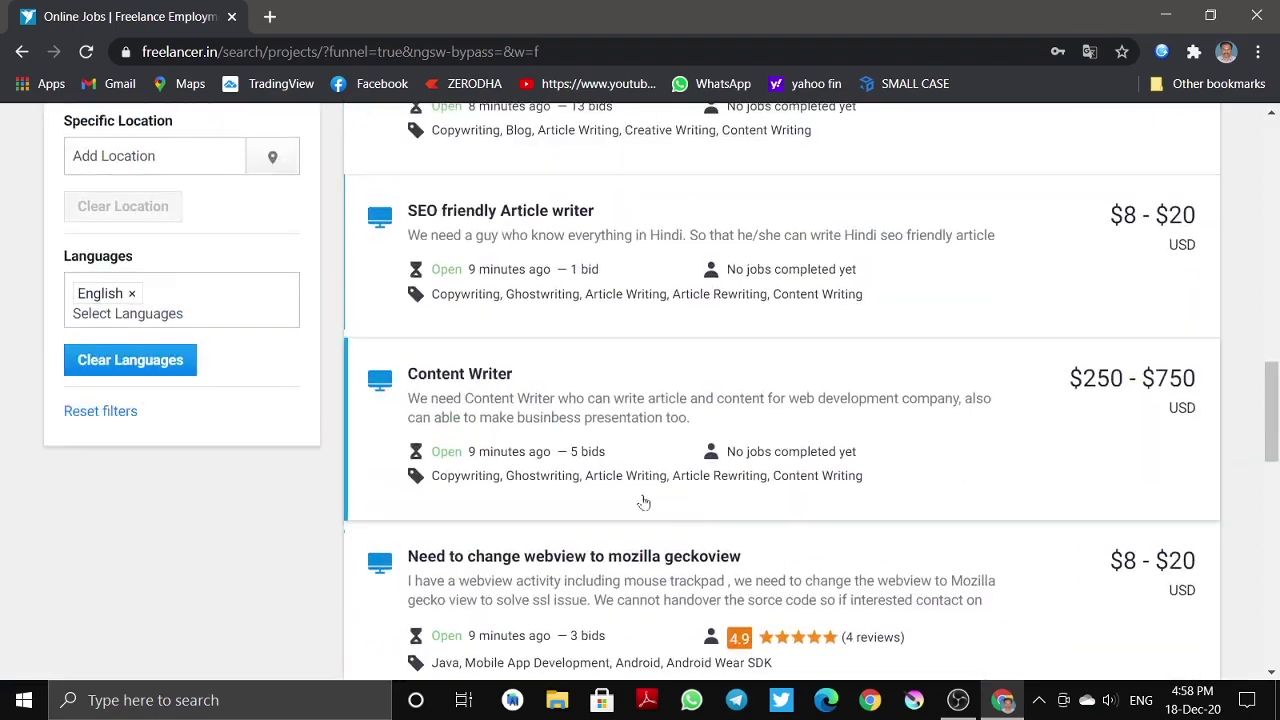
{"action": "scroll", "coordinate": [503, 482], "scroll_direction": "down", "scroll_amount": 3}
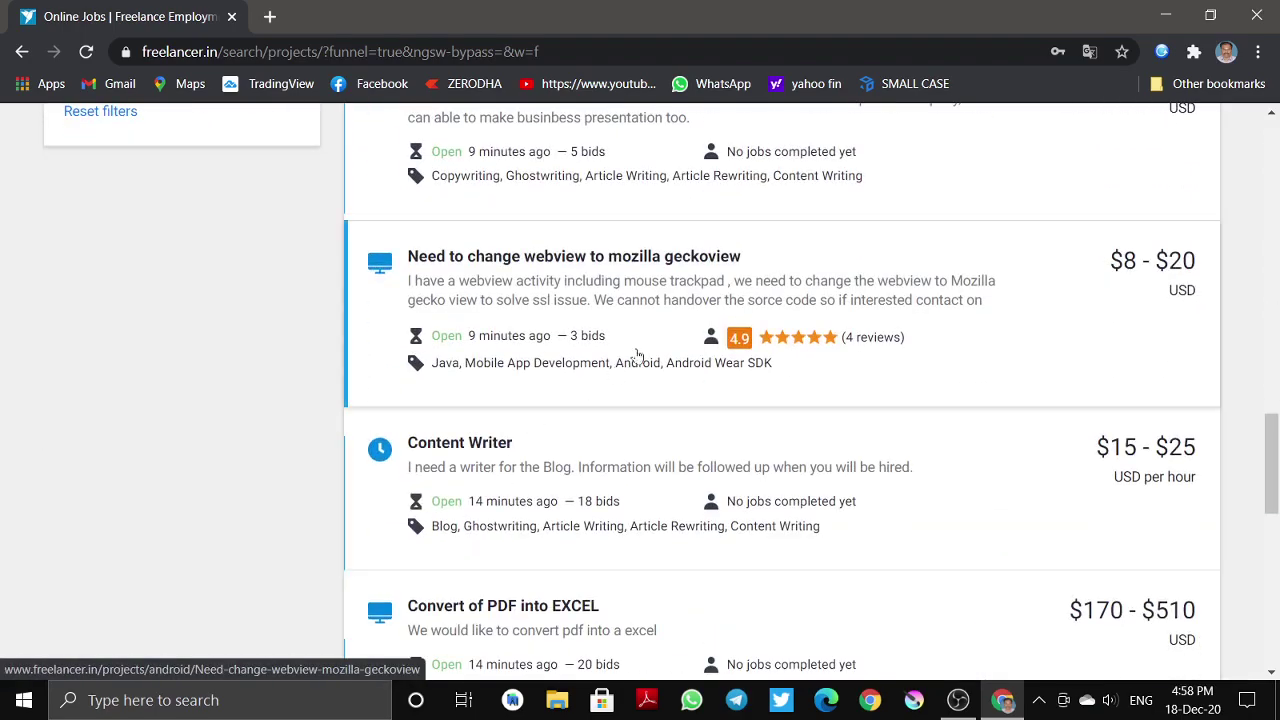
{"action": "scroll", "coordinate": [558, 345], "scroll_direction": "up", "scroll_amount": 4}
{"action": "scroll", "coordinate": [551, 354], "scroll_direction": "up", "scroll_amount": 10}
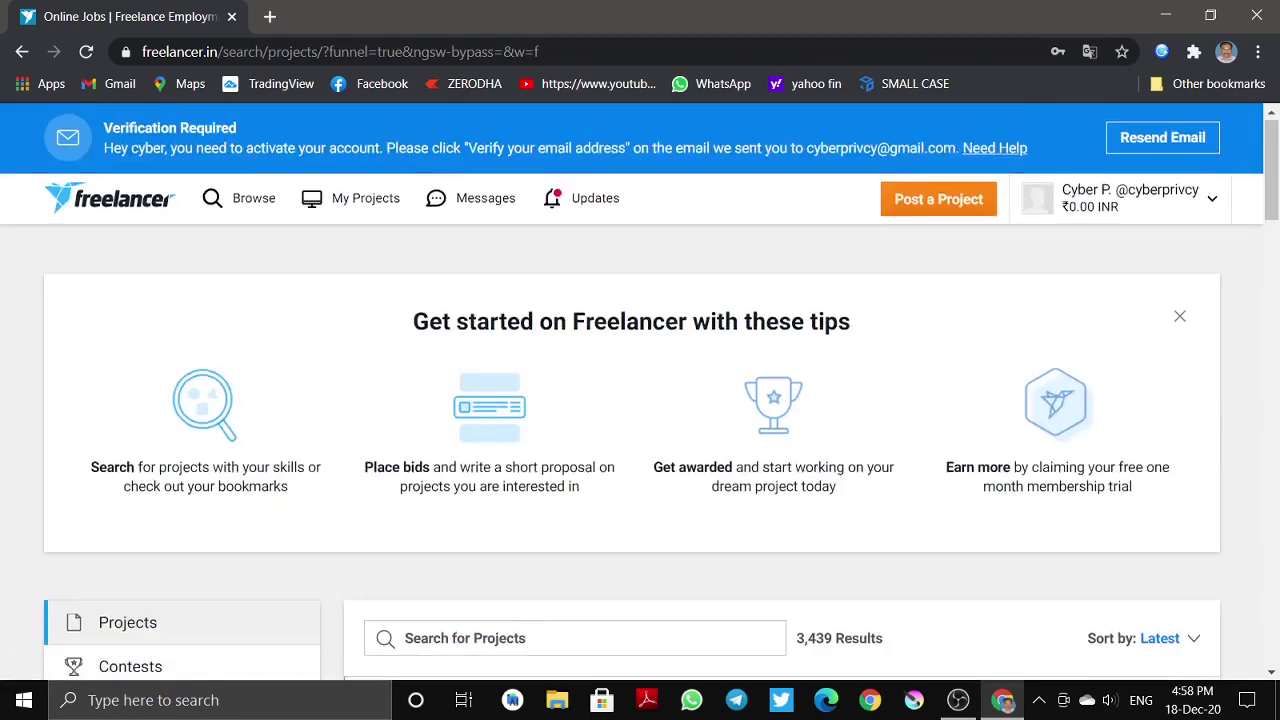
{"action": "scroll", "coordinate": [465, 313], "scroll_direction": "down", "scroll_amount": 3}
- Search projects for 'android app development' and open 'Need of Android App experts'
{"action": "left_click", "coordinate": [460, 342]}
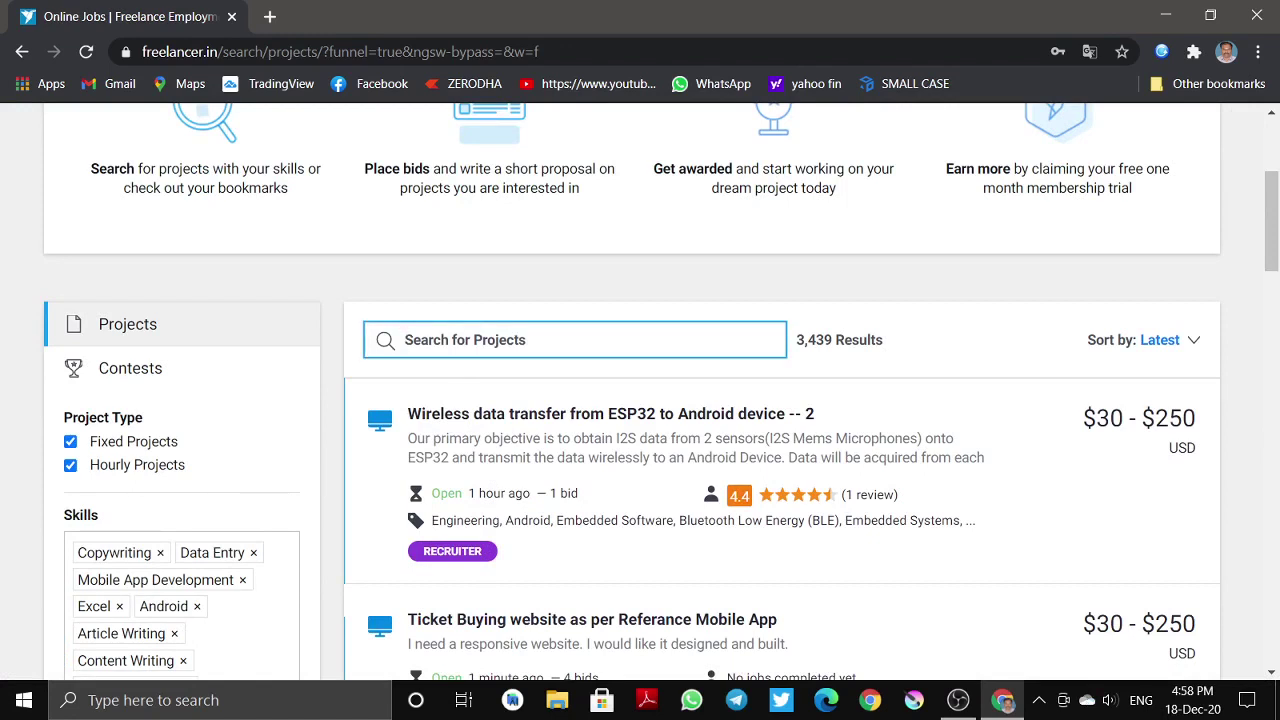
{"action": "type", "text": "android"}
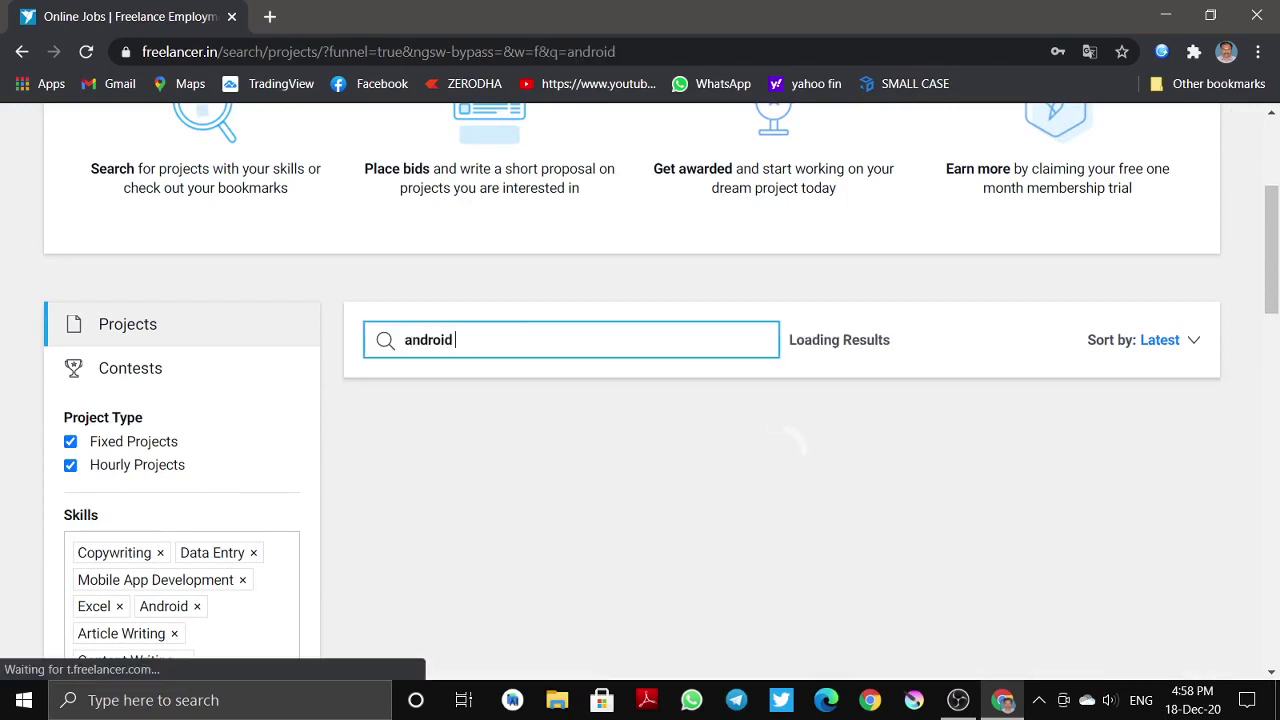
{"action": "type", "text": " app d"}
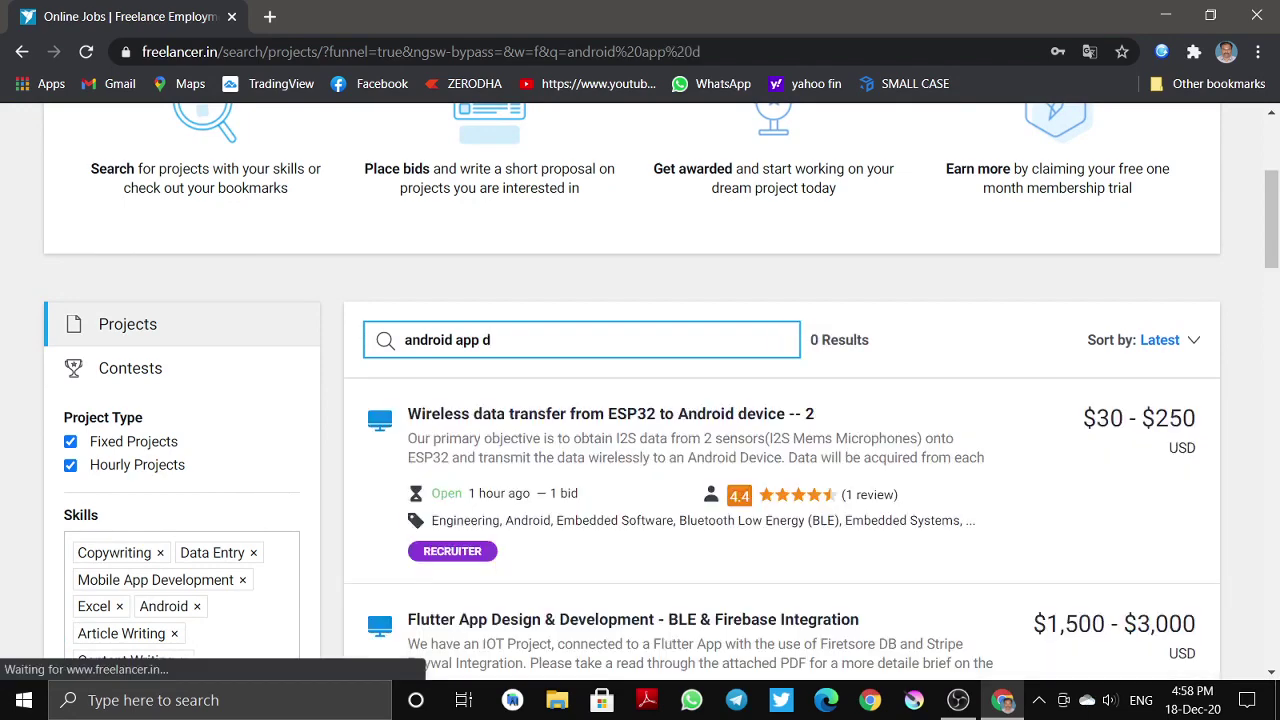
{"action": "type", "text": "eve"}
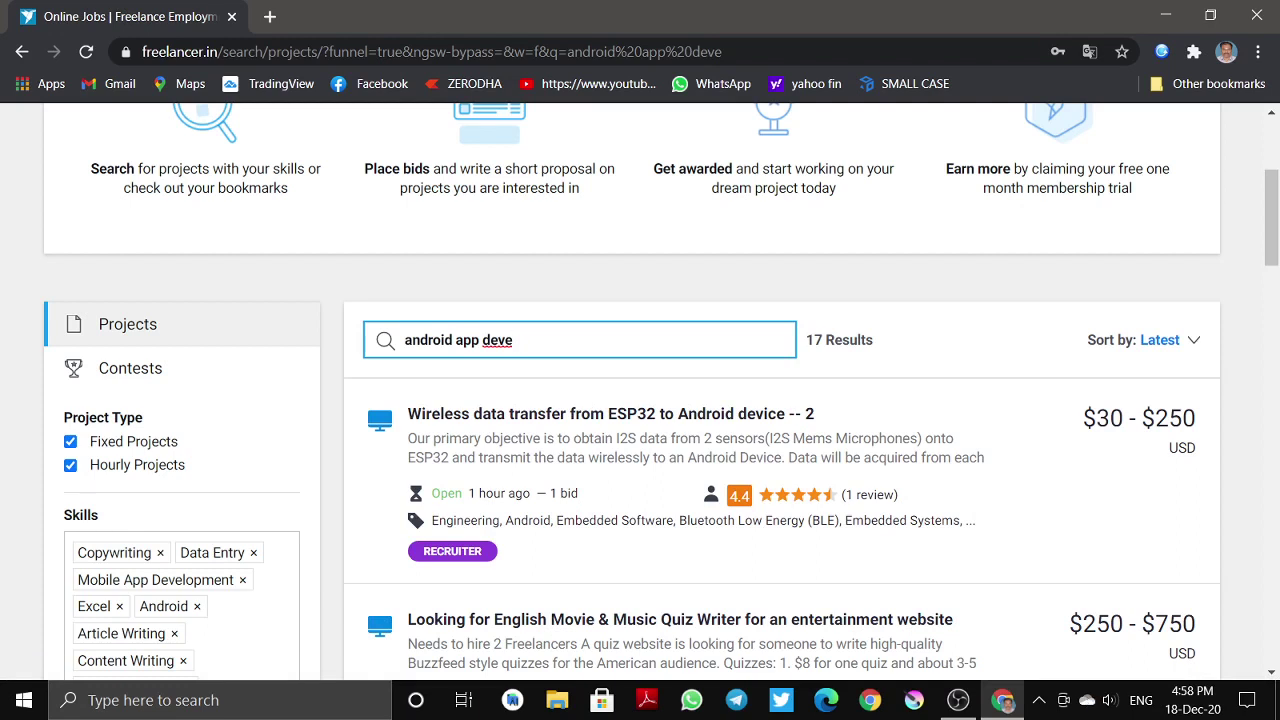
{"action": "type", "text": "lopment]"}
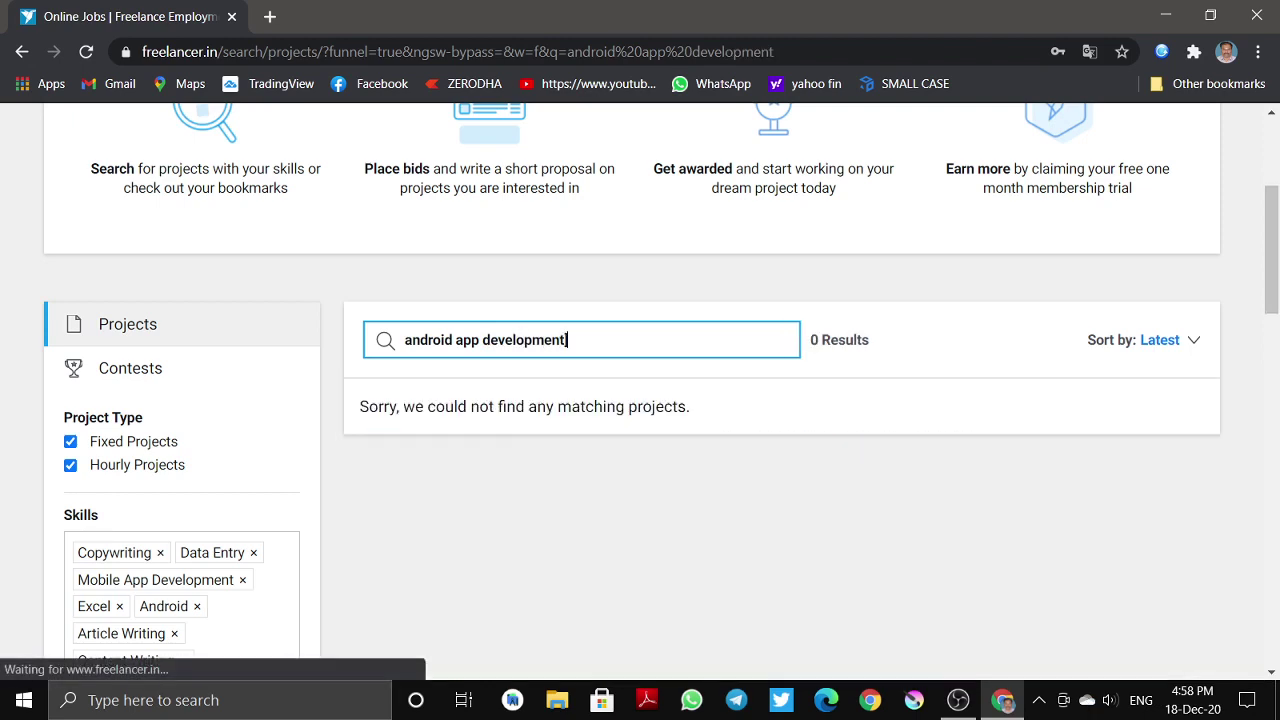
{"action": "key", "text": "BackSpace"}
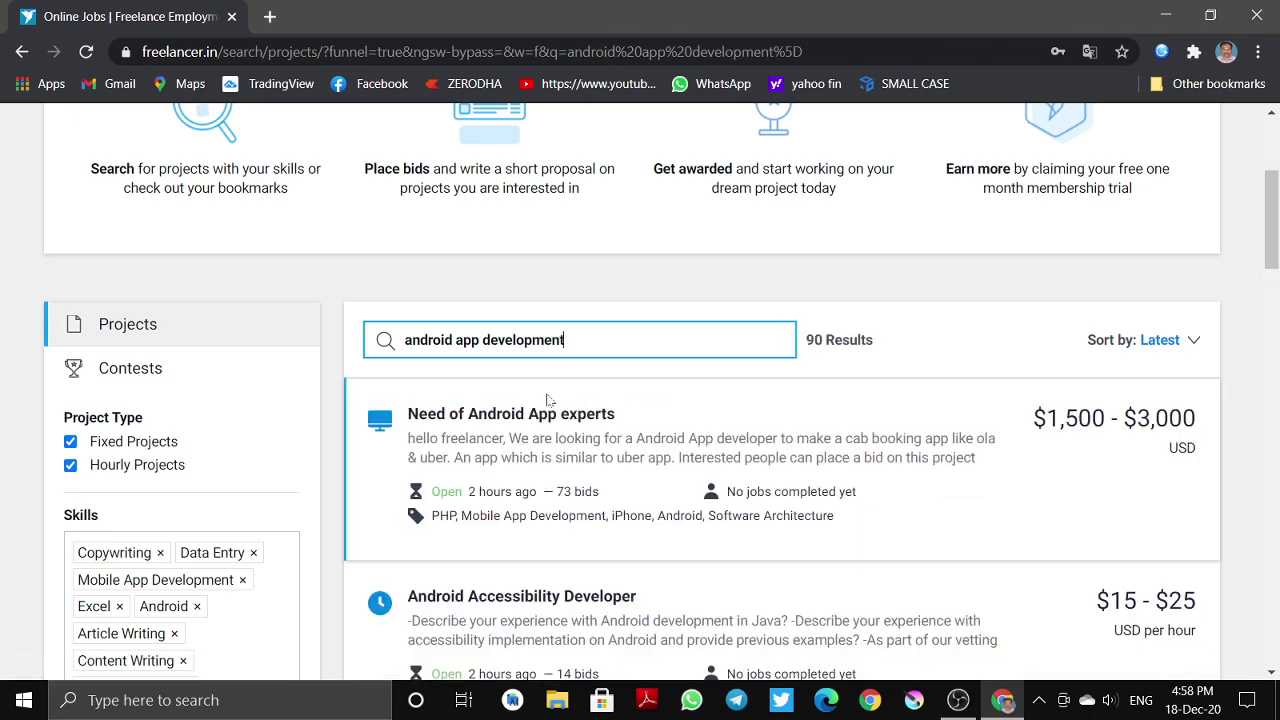
{"action": "scroll", "coordinate": [422, 455], "scroll_direction": "down", "scroll_amount": 1}
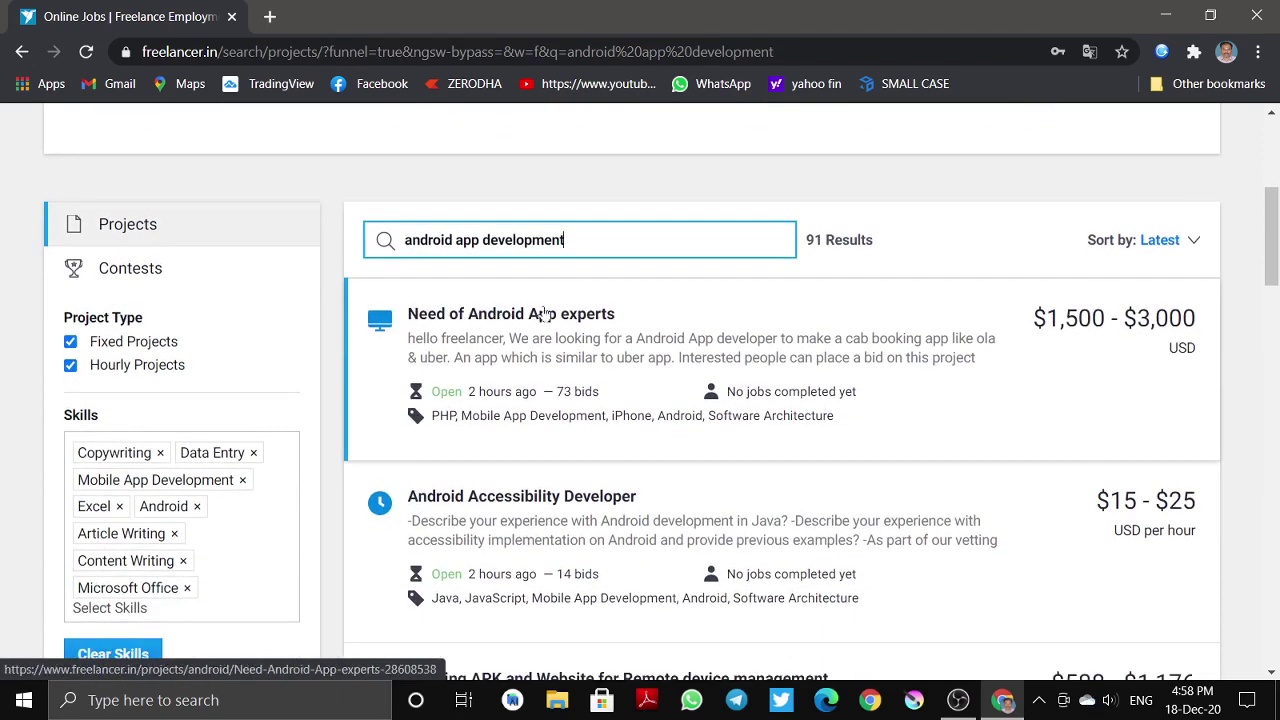
{"action": "left_click", "coordinate": [578, 314]}
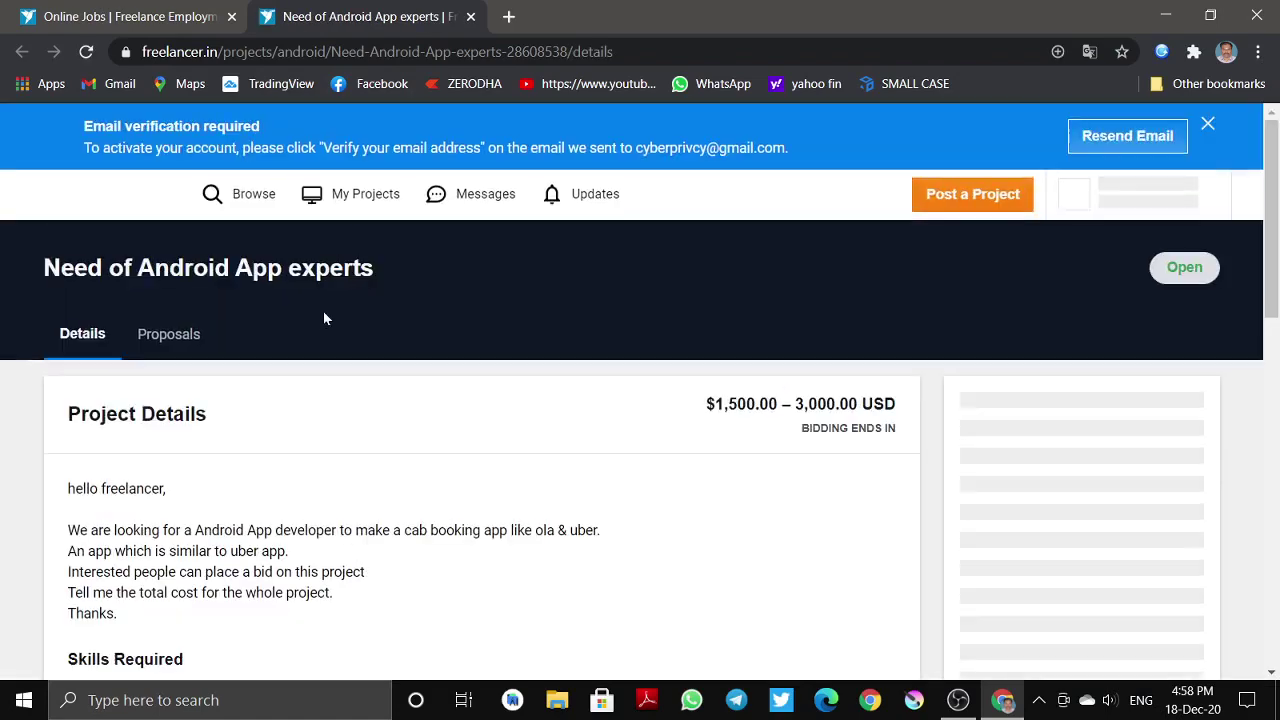
- Read the Android project's description, including its total-cost request
{"action": "scroll", "coordinate": [309, 334], "scroll_direction": "down", "scroll_amount": 1}
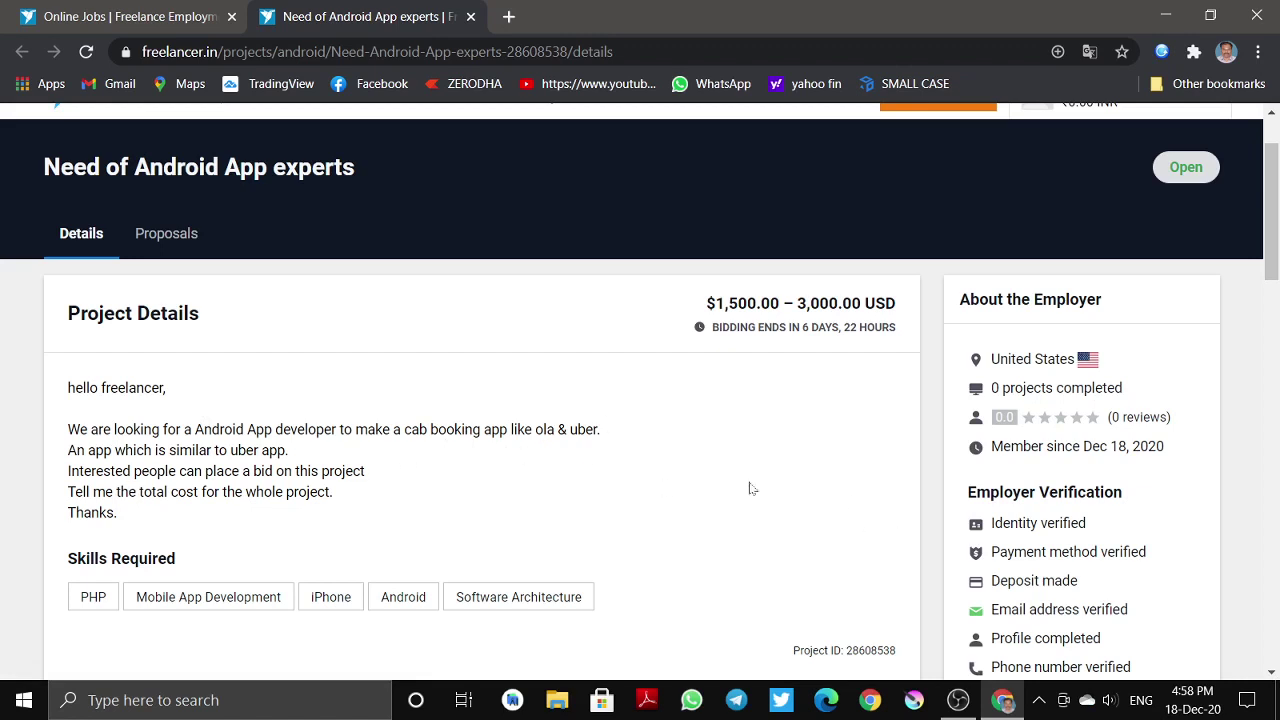
{"action": "left_click_drag", "start_coordinate": [60, 451], "coordinate": [380, 486]}
{"action": "left_click", "coordinate": [366, 492]}
{"action": "left_click_drag", "start_coordinate": [81, 491], "coordinate": [316, 526]}
{"action": "left_click", "coordinate": [316, 526]}
{"action": "scroll", "coordinate": [316, 530], "scroll_direction": "down", "scroll_amount": 3}
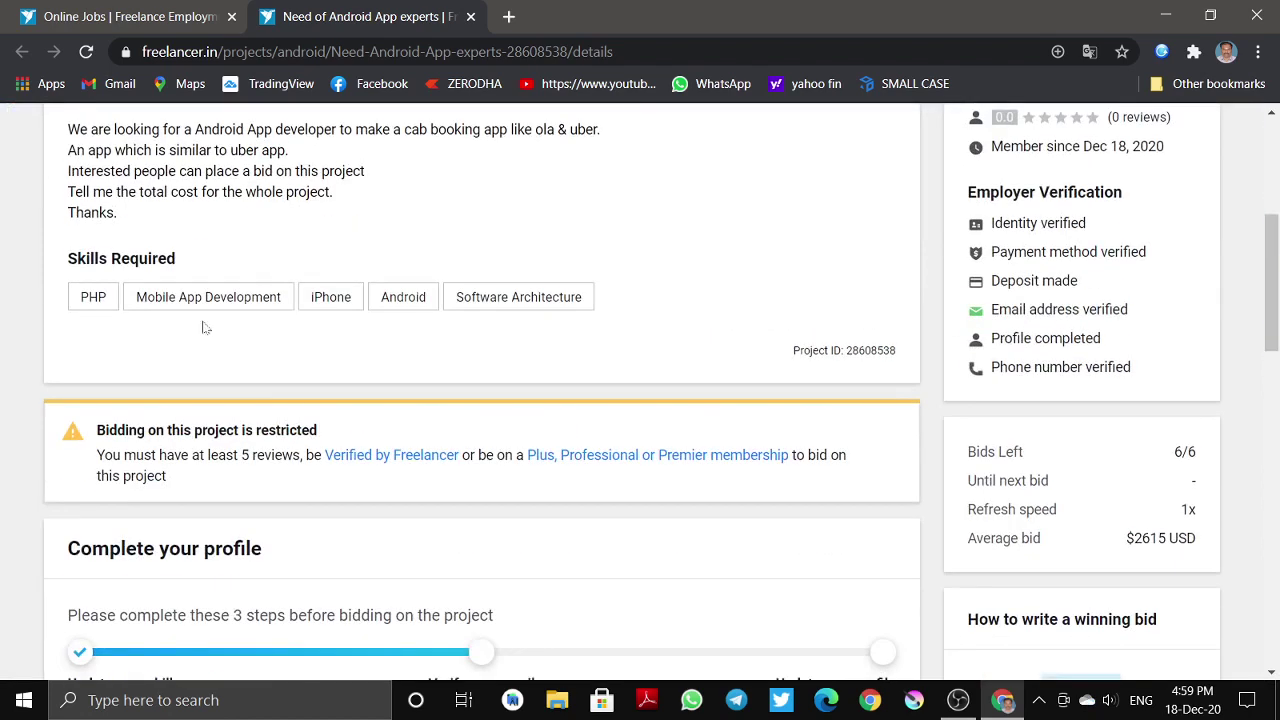
- Close the duplicate project tab and start a Google search in a new tab
{"action": "key", "text": "ctrl+shift+Tab"}
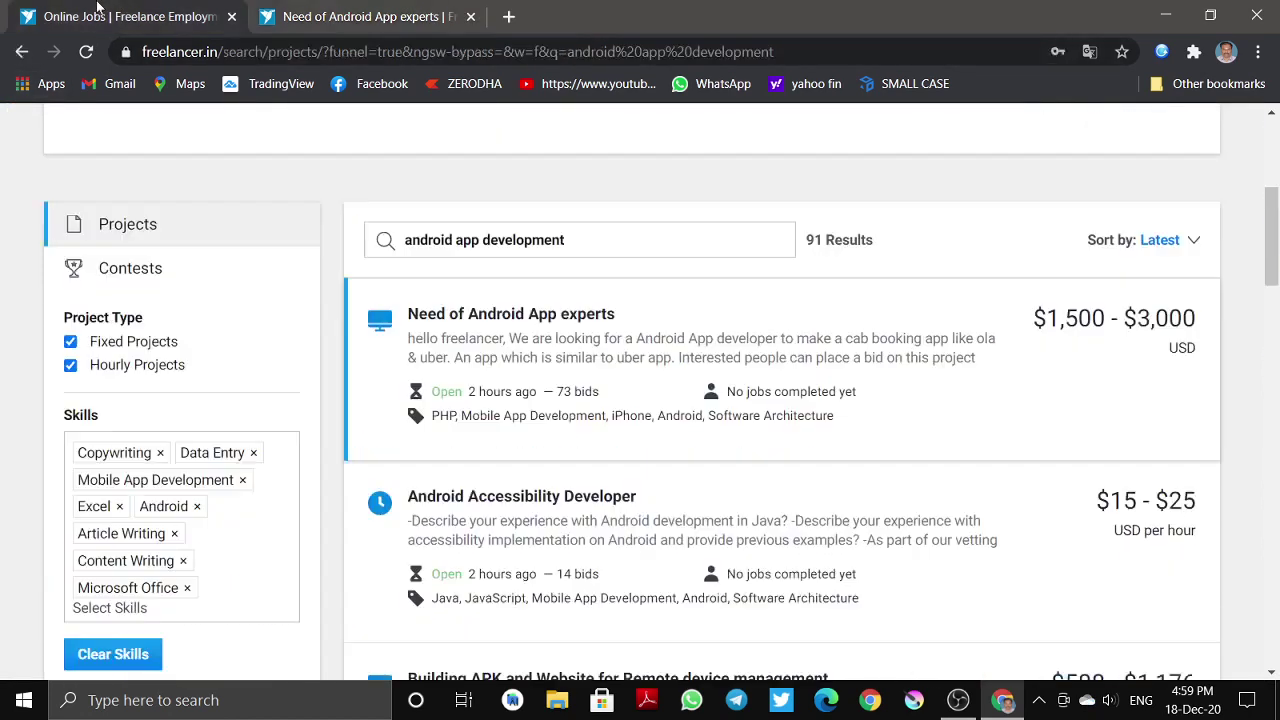
{"action": "left_click", "coordinate": [1068, 318]}
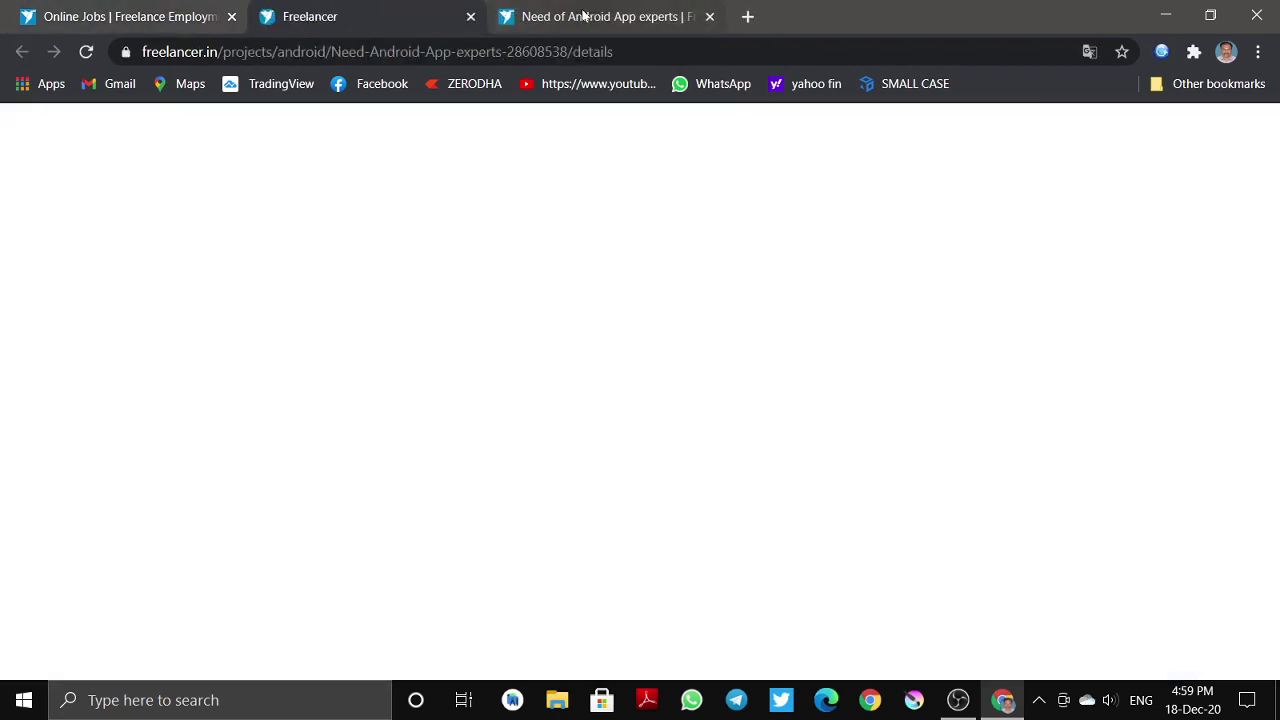
{"action": "key", "text": "ctrl+w"}
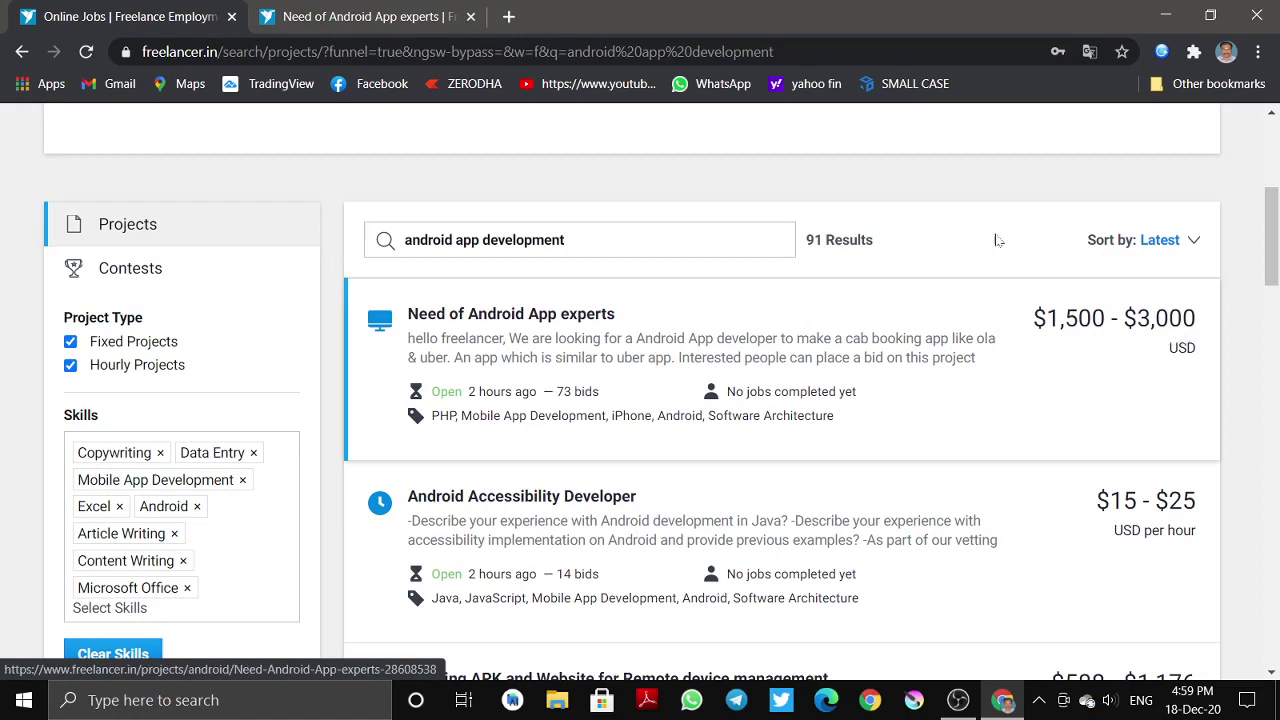
{"action": "left_click", "coordinate": [509, 16]}
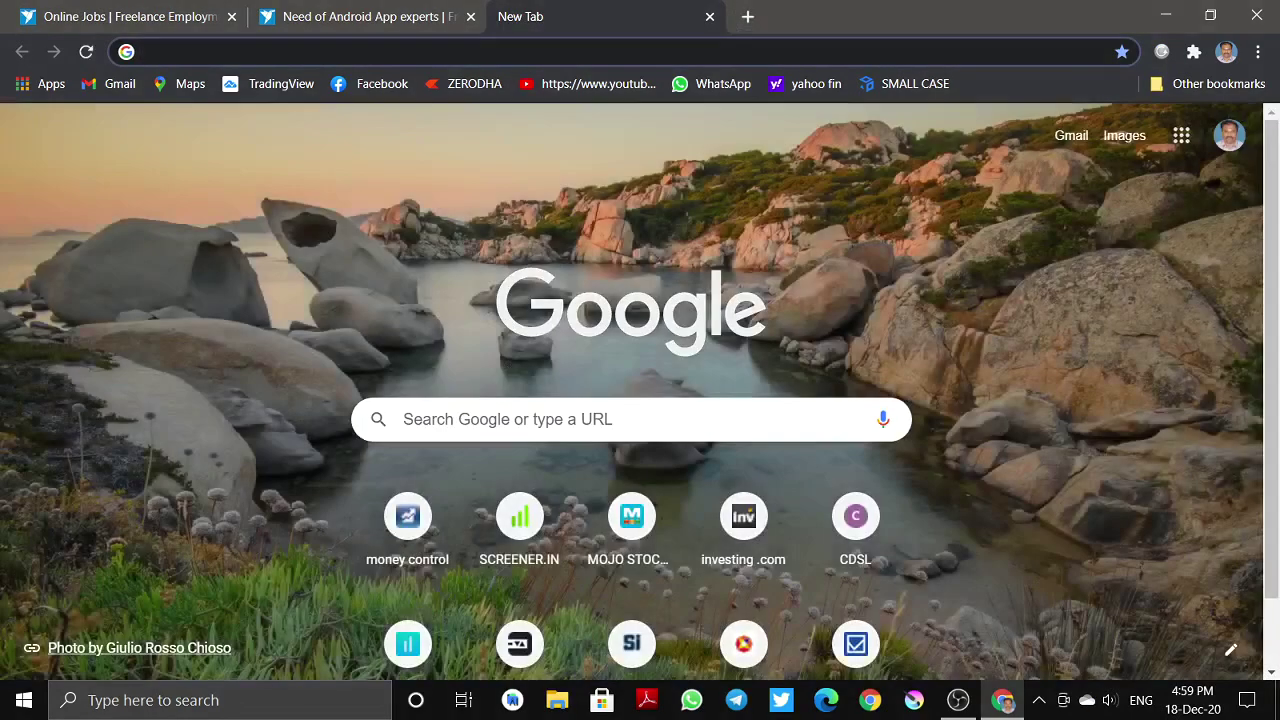
{"action": "left_click", "coordinate": [560, 419]}
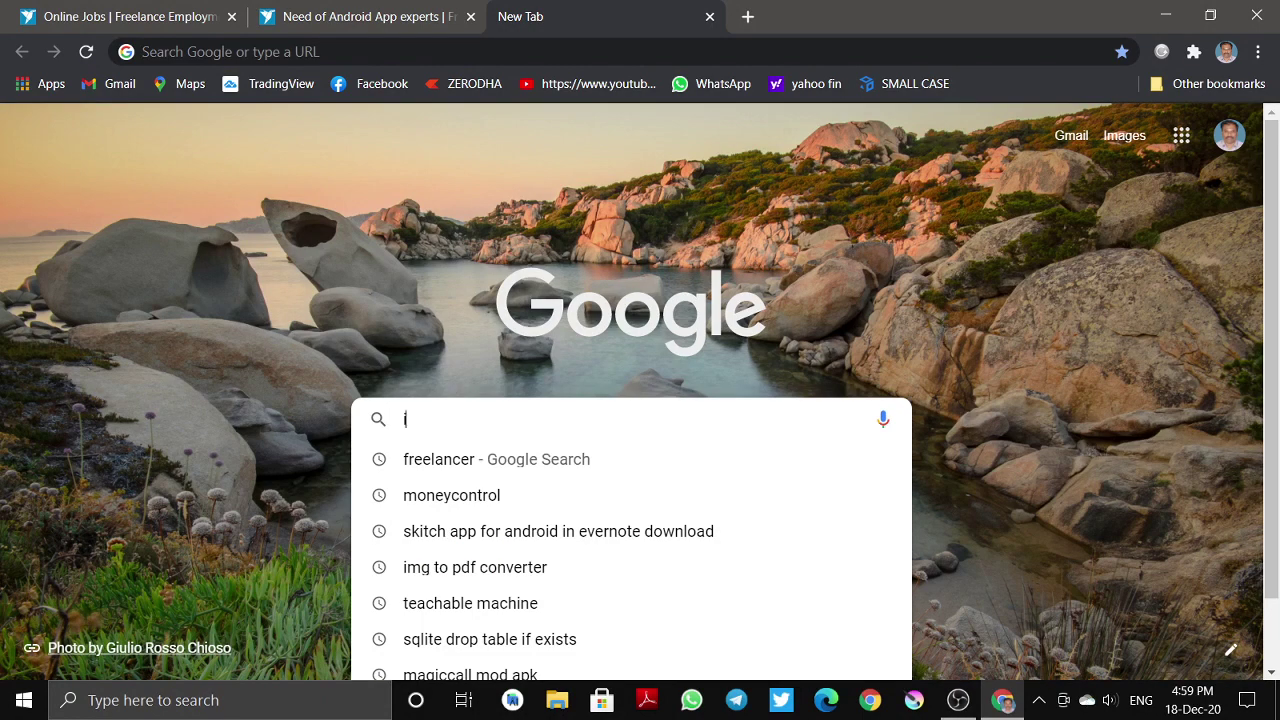
- Search 'inr to usd' and convert 1500 USD into rupees
{"action": "type", "text": "inr to u"}
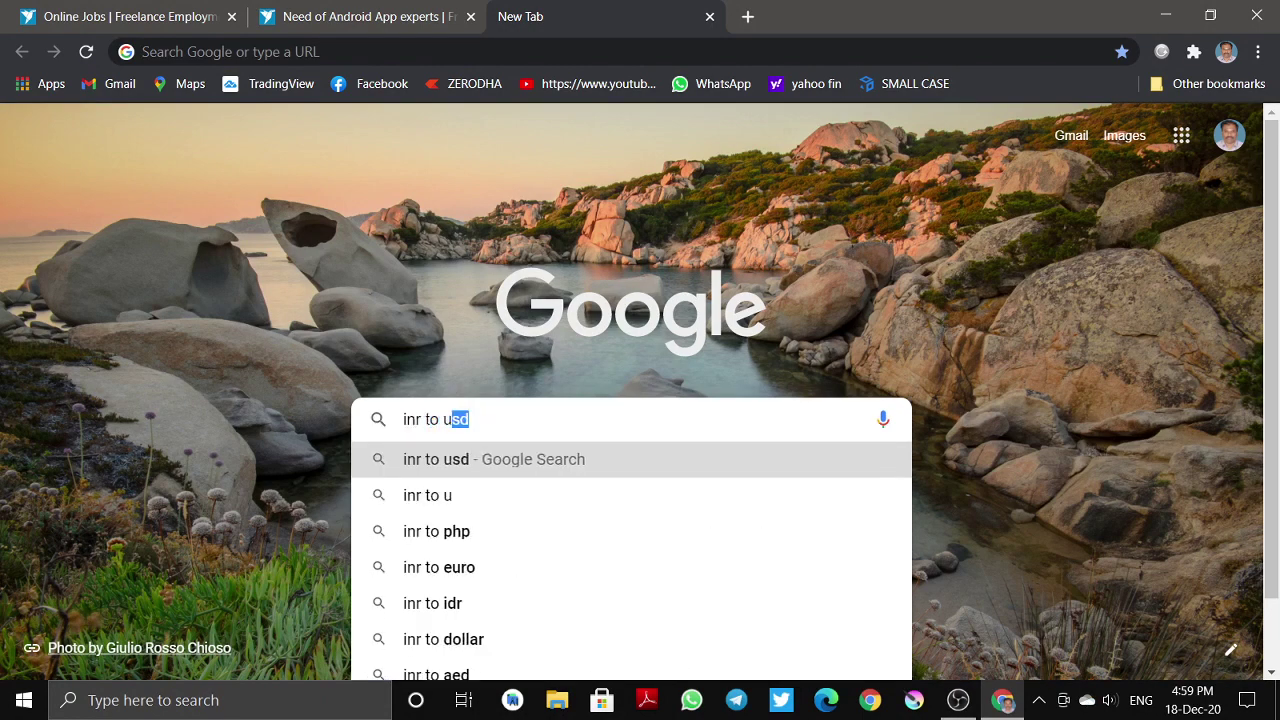
{"action": "type", "text": "sd"}
{"action": "key", "text": "Return"}
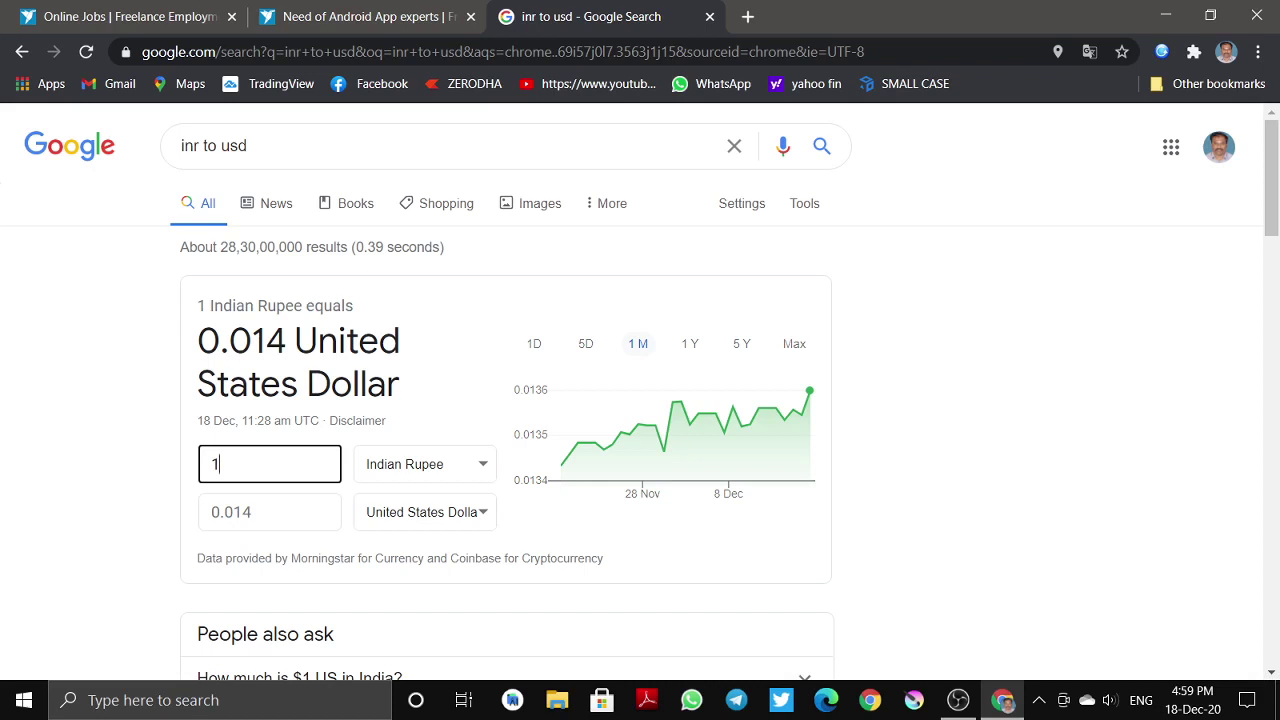
{"action": "left_click", "coordinate": [252, 512]}
{"action": "left_click_drag", "start_coordinate": [252, 512], "coordinate": [185, 518]}
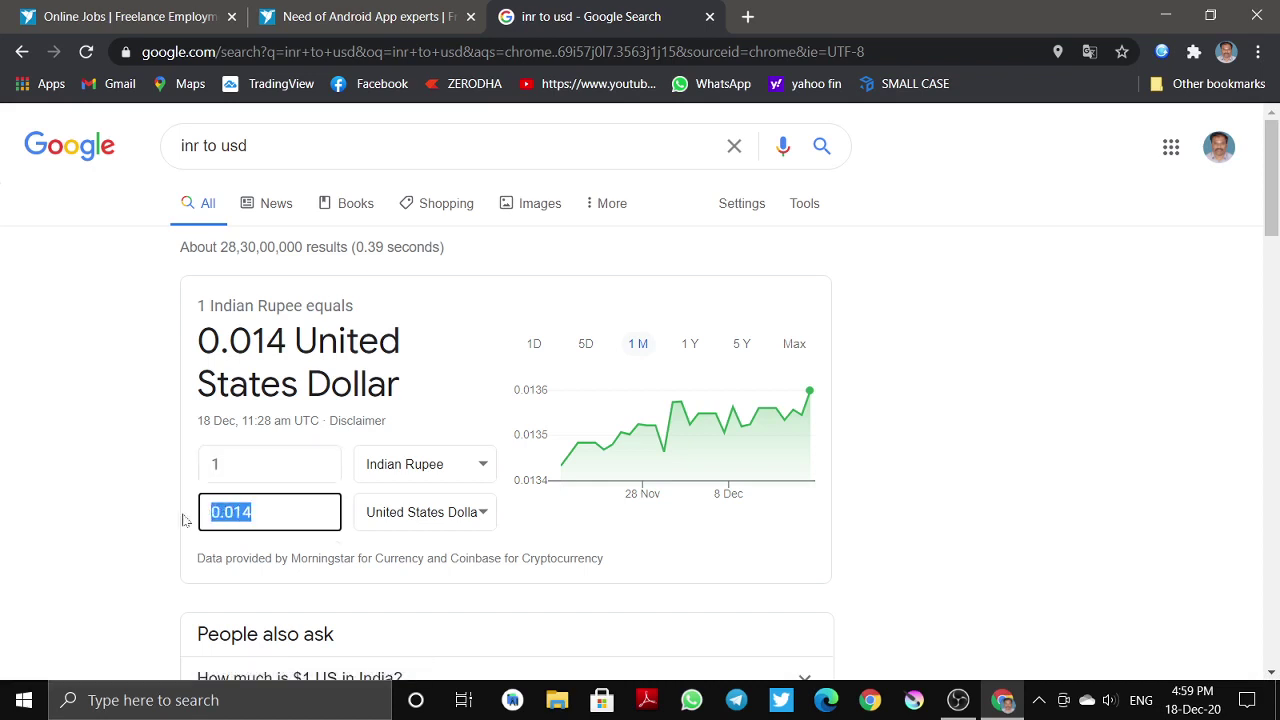
{"action": "type", "text": "1550"}
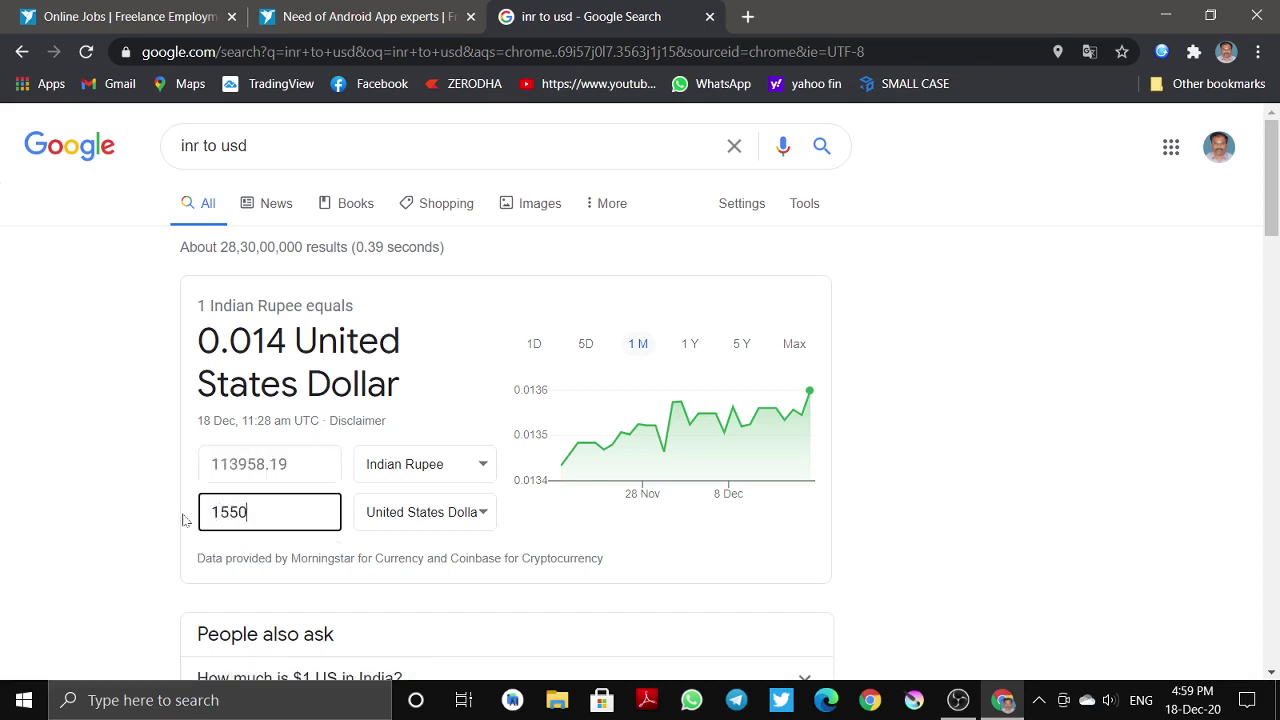
{"action": "key", "text": "BackSpace"}
{"action": "key", "text": "BackSpace"}
{"action": "type", "text": "00"}
- Convert 3000 USD and select the resulting 220564.23 INR
{"action": "left_click_drag", "start_coordinate": [229, 464], "coordinate": [265, 464]}
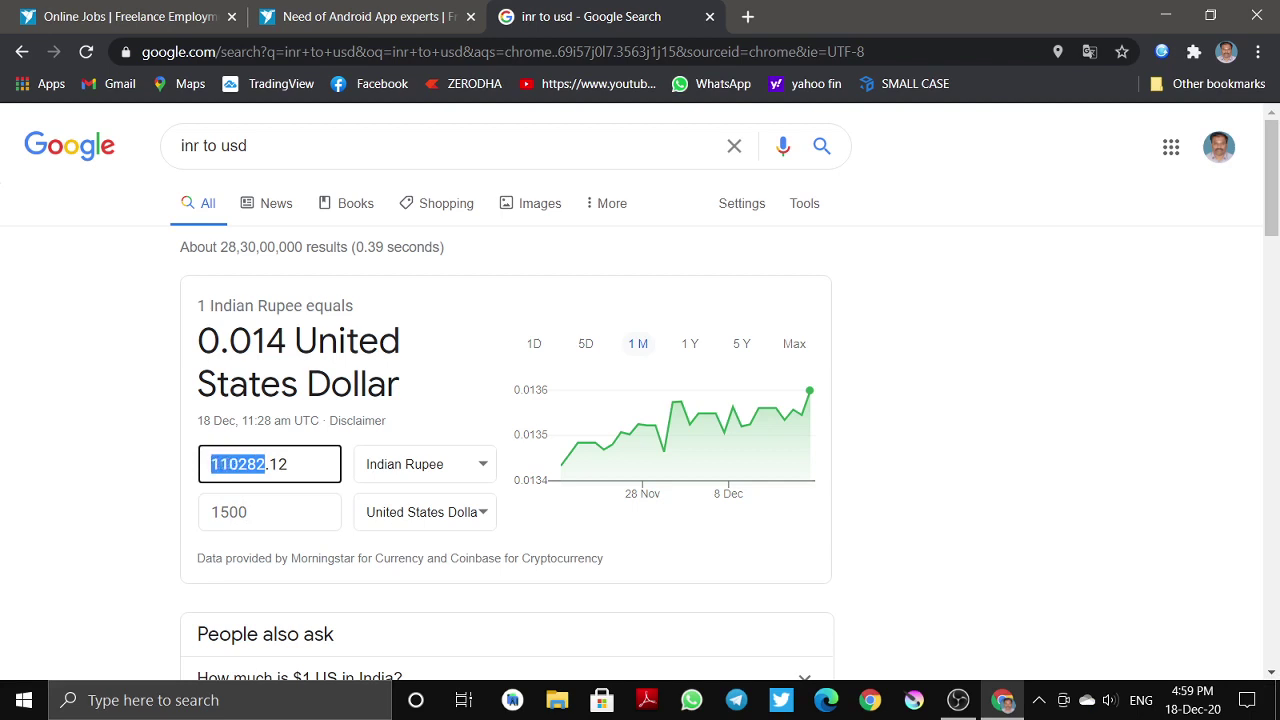
{"action": "key", "text": "shift+Right"}
{"action": "key", "text": "shift+Right"}
{"action": "key", "text": "shift+Right"}
{"action": "key", "text": "shift+Right"}
{"action": "key", "text": "shift+Right"}
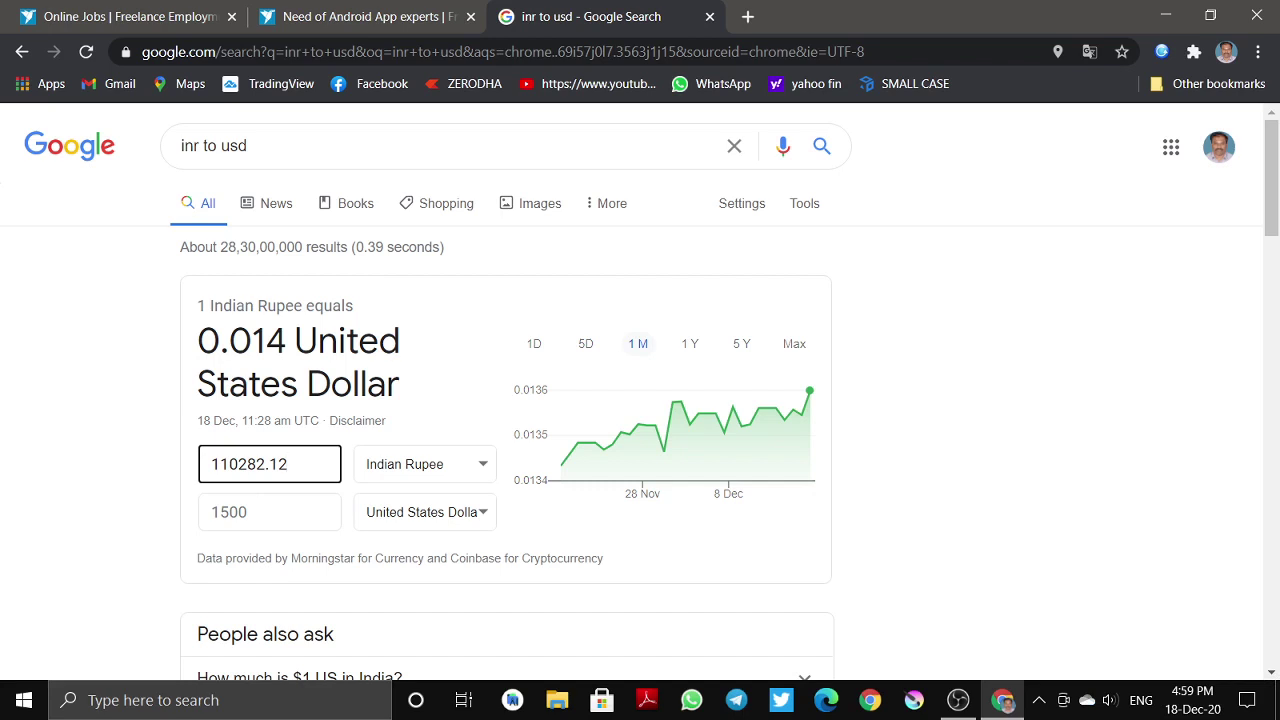
{"action": "key", "text": "Tab"}
{"action": "type", "text": "30"}
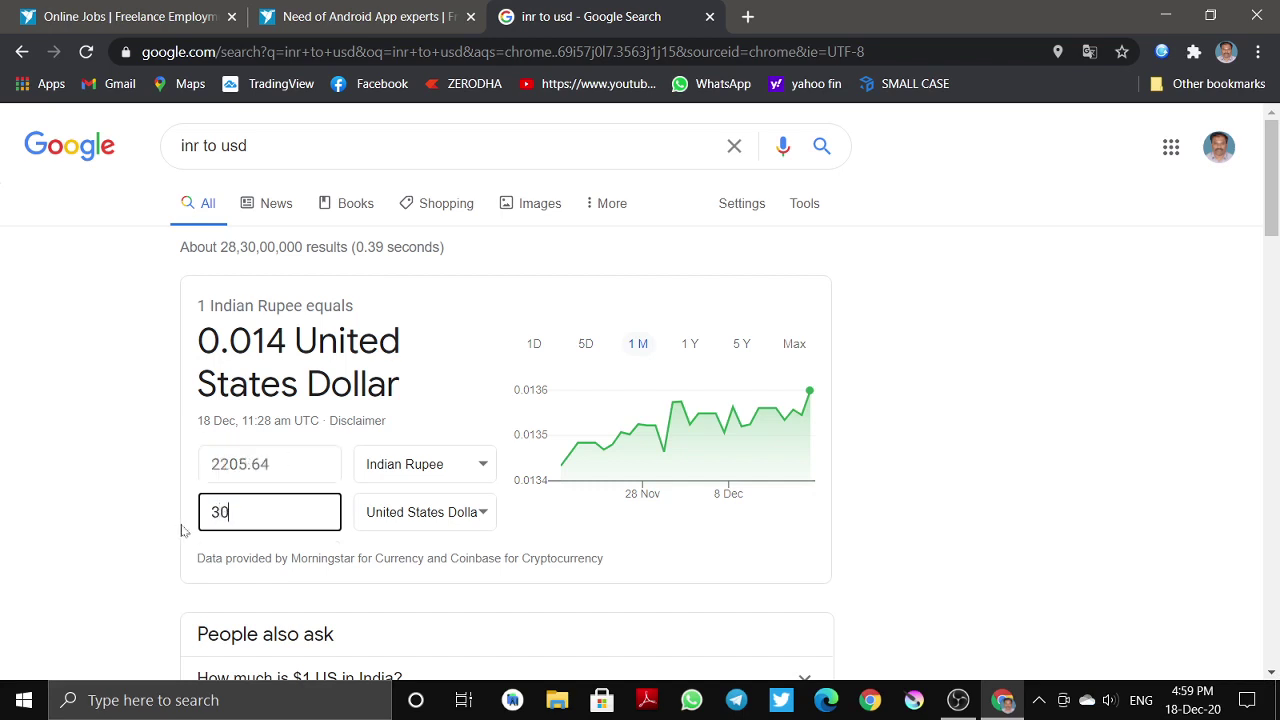
{"action": "type", "text": "000"}
{"action": "key", "text": "BackSpace"}
{"action": "key", "text": "shift+Tab"}
{"action": "key", "text": "End"}
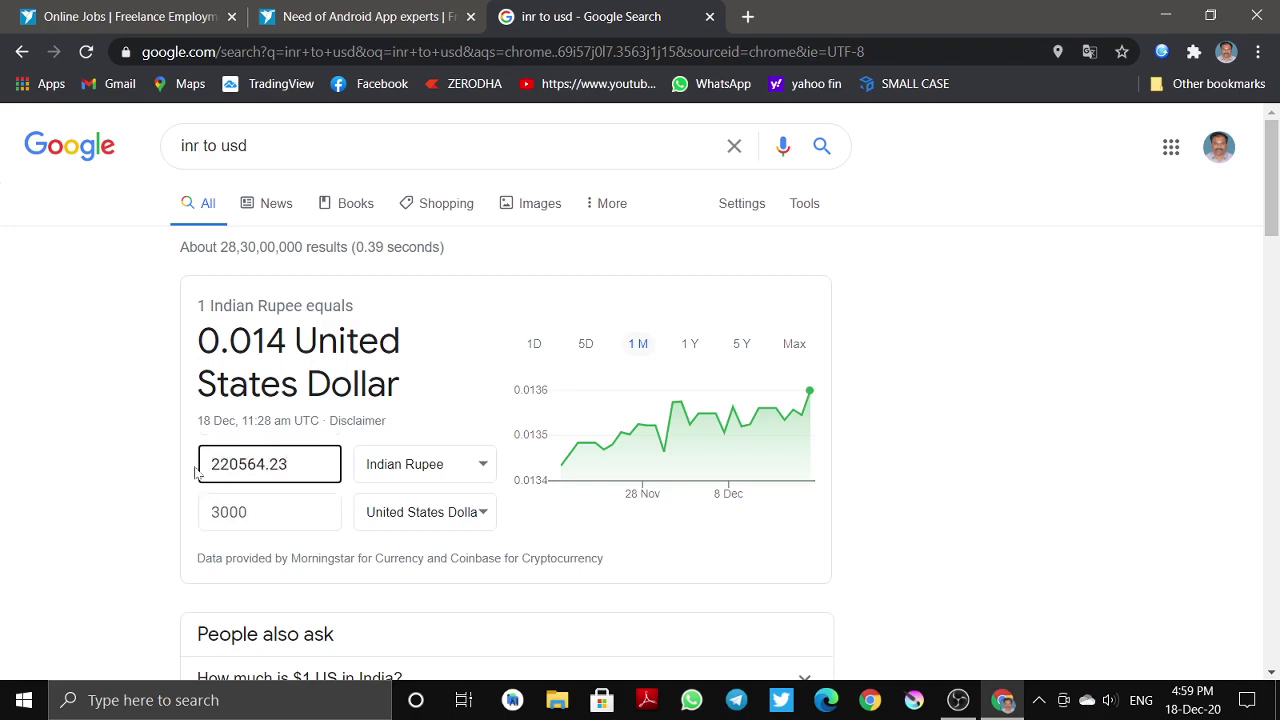
{"action": "key", "text": "ctrl+a"}
- Recheck the project search results and the 220564.23 rupee value in the currency converter
{"action": "left_click", "coordinate": [360, 16]}
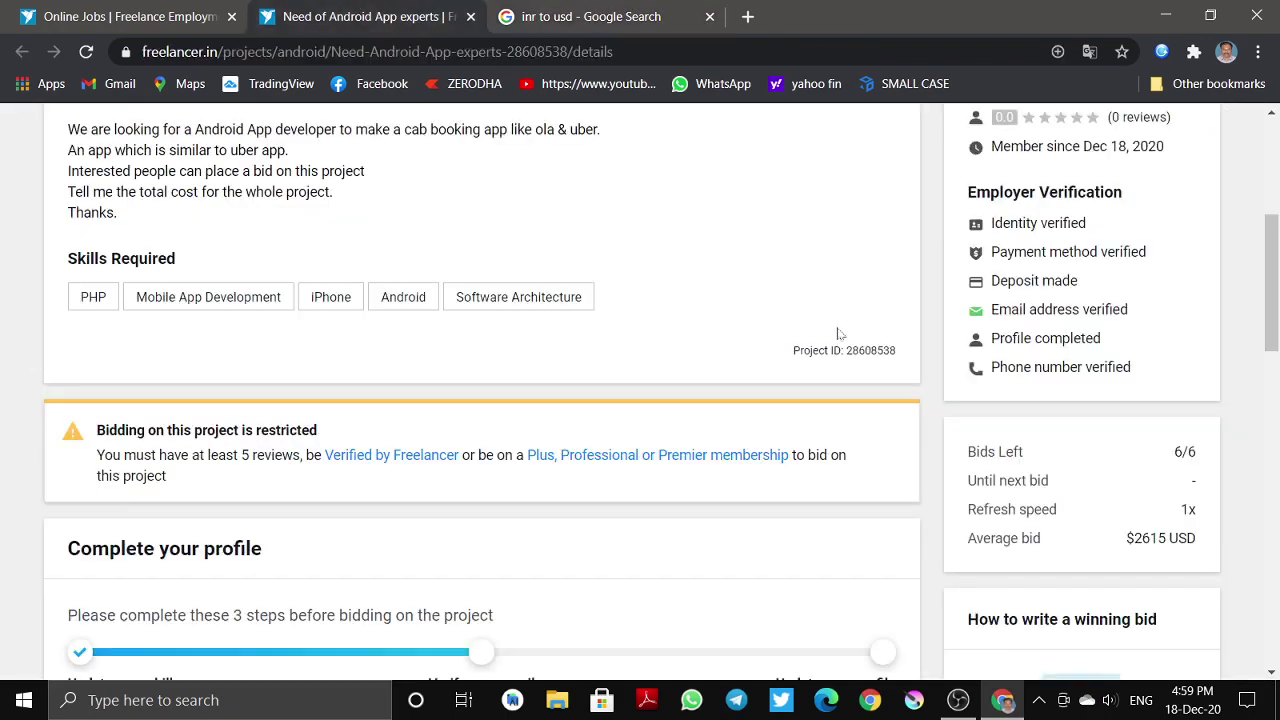
{"action": "scroll", "coordinate": [838, 333], "scroll_direction": "up", "scroll_amount": 5}
{"action": "scroll", "coordinate": [931, 331], "scroll_direction": "down", "scroll_amount": 1}
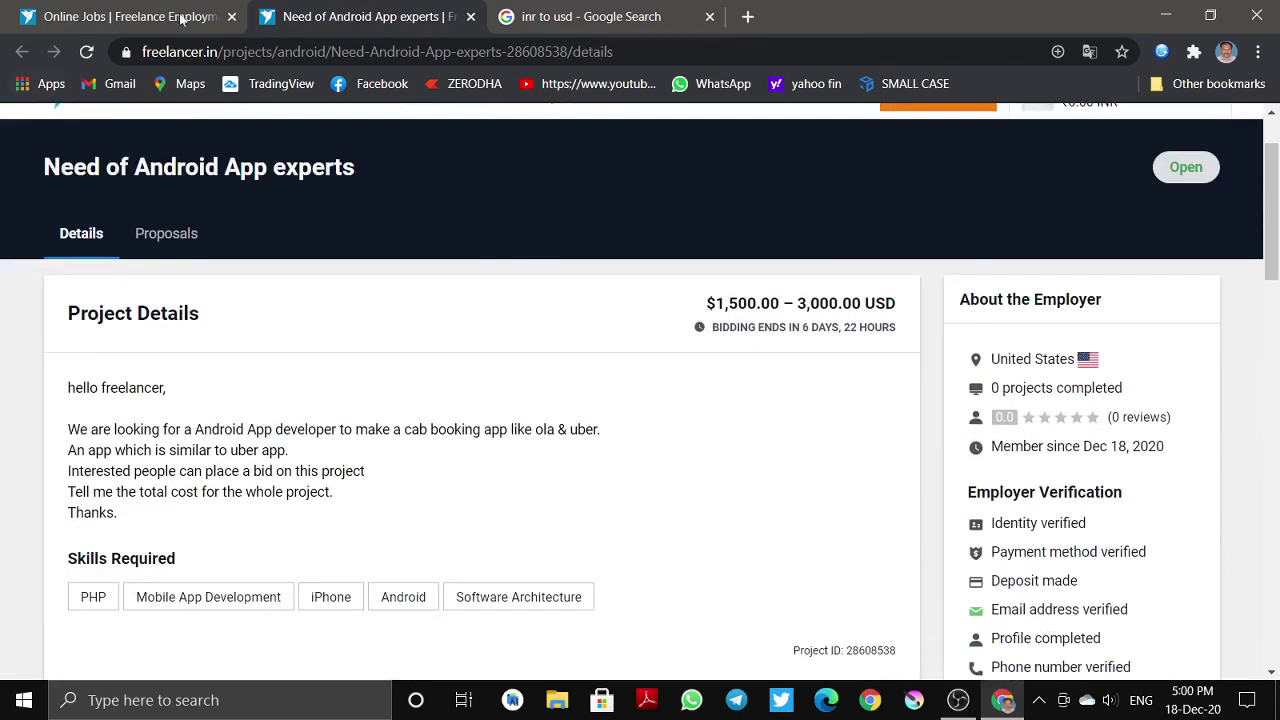
{"action": "left_click", "coordinate": [181, 18]}
{"action": "left_click", "coordinate": [552, 12]}
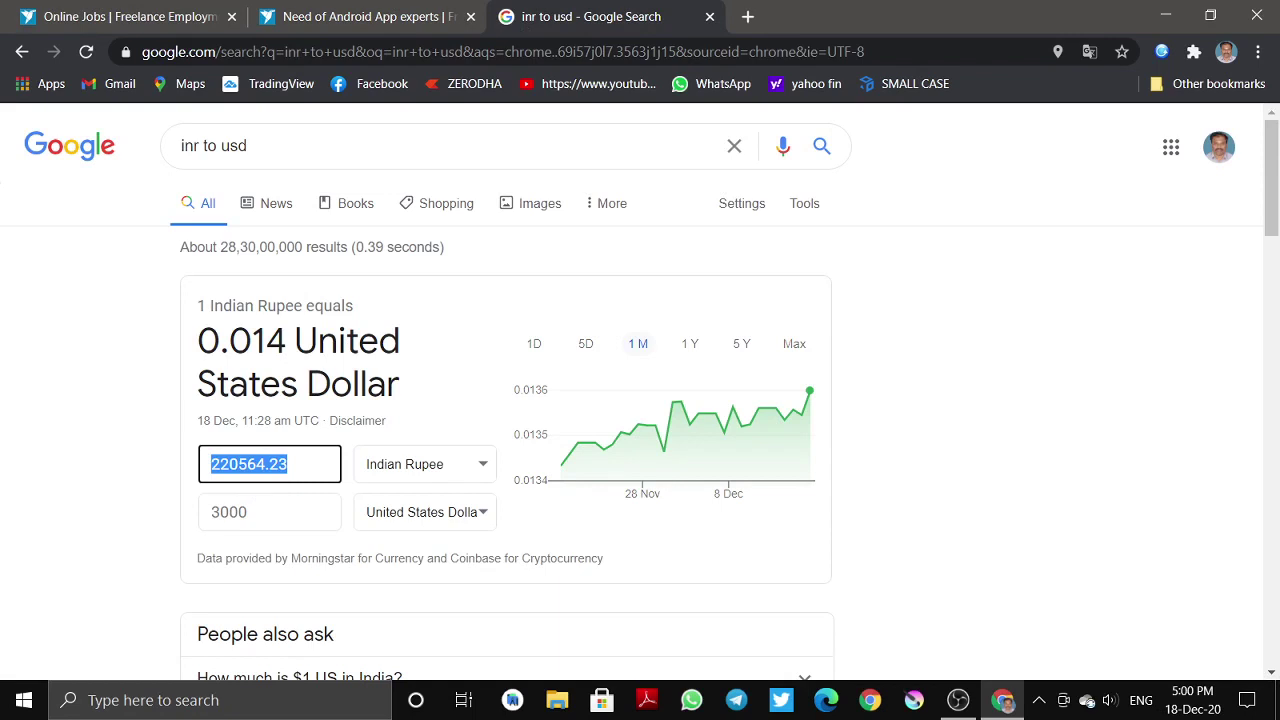
{"action": "left_click", "coordinate": [268, 464]}
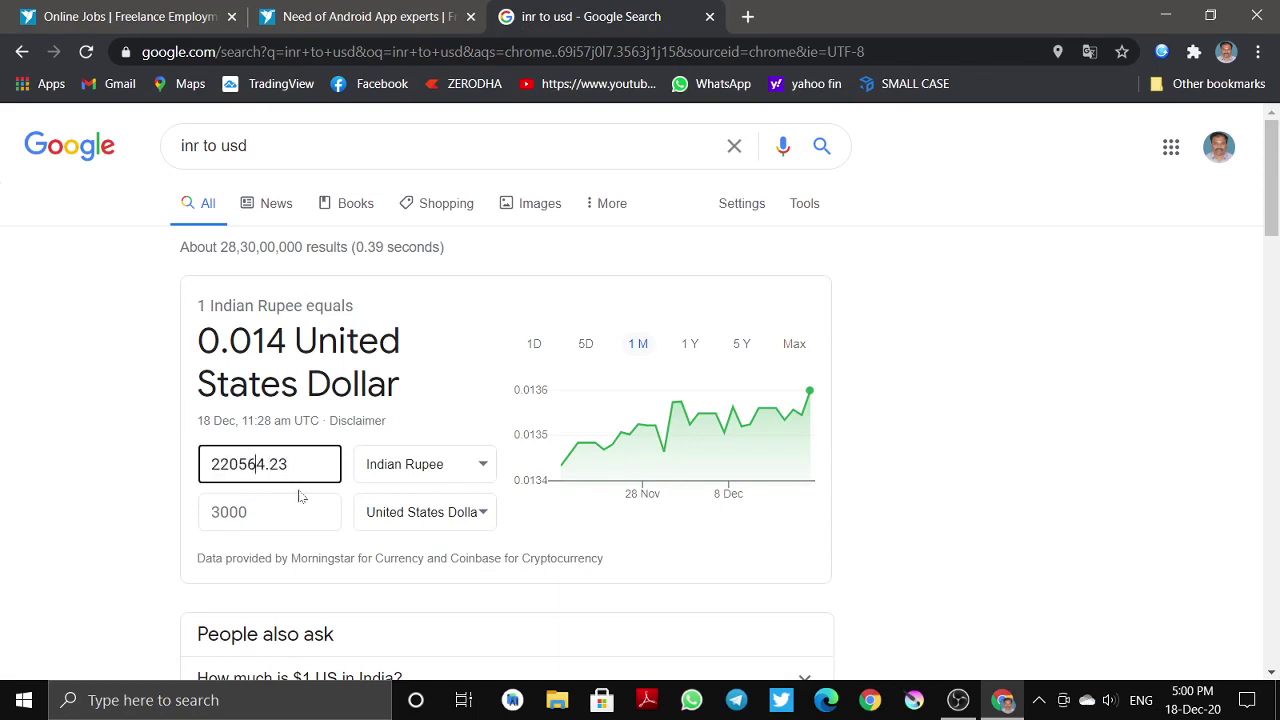
{"action": "left_click", "coordinate": [287, 464]}
{"action": "scroll", "coordinate": [332, 486], "scroll_direction": "down", "scroll_amount": 1}
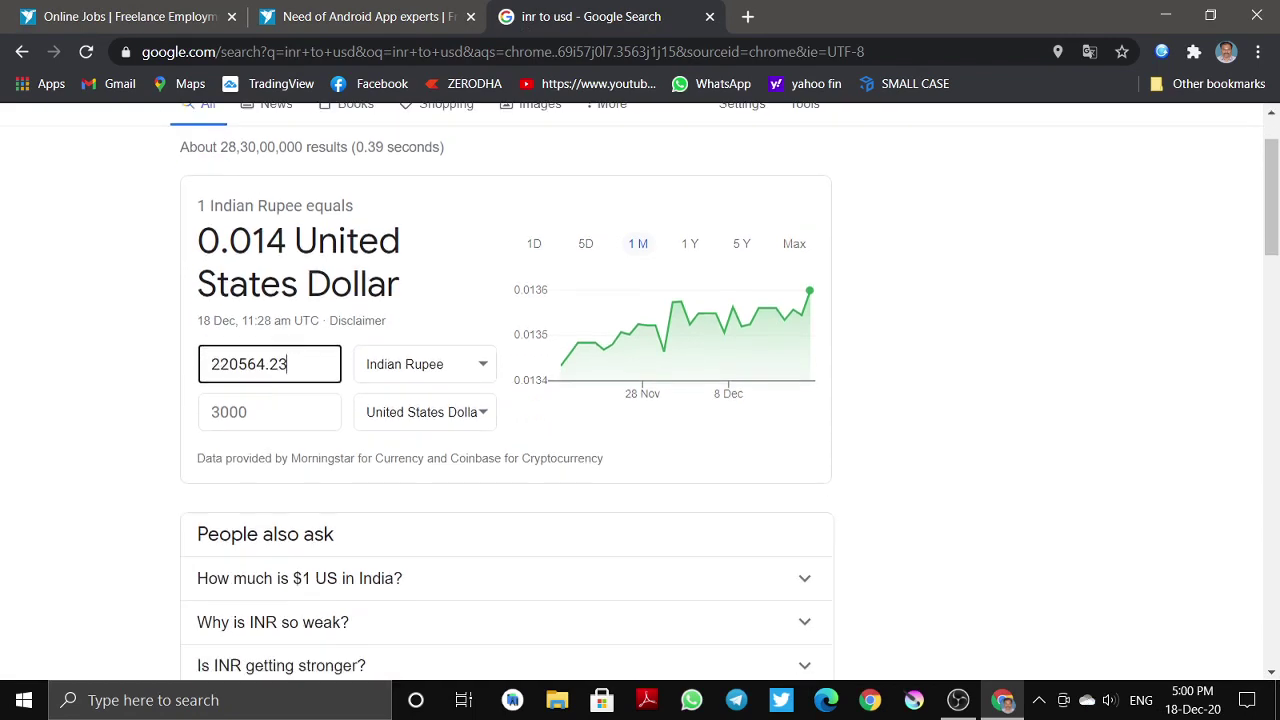
{"action": "scroll", "coordinate": [332, 486], "scroll_direction": "up", "scroll_amount": 1}
- Review the Android project's $1,500–3,000 USD budget and its pending e-mail verification step
{"action": "left_click", "coordinate": [365, 14]}
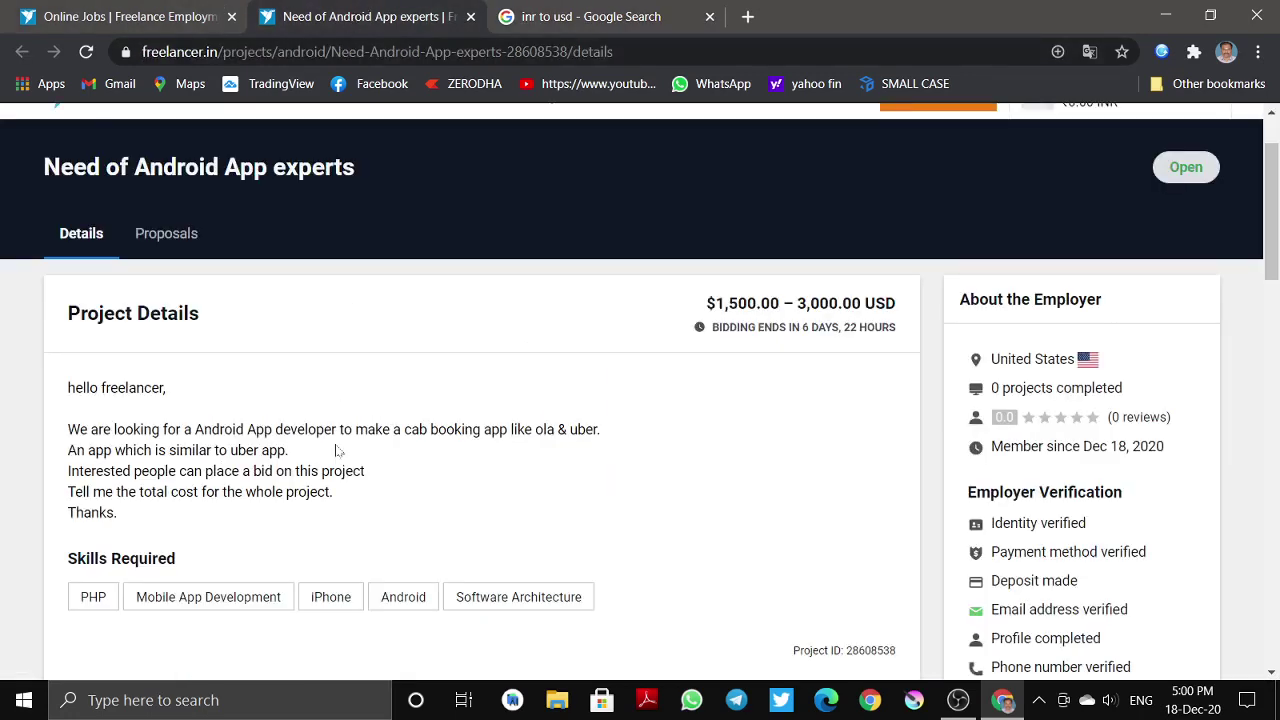
{"action": "scroll", "coordinate": [340, 449], "scroll_direction": "down", "scroll_amount": 2}
{"action": "scroll", "coordinate": [550, 398], "scroll_direction": "up", "scroll_amount": 1}
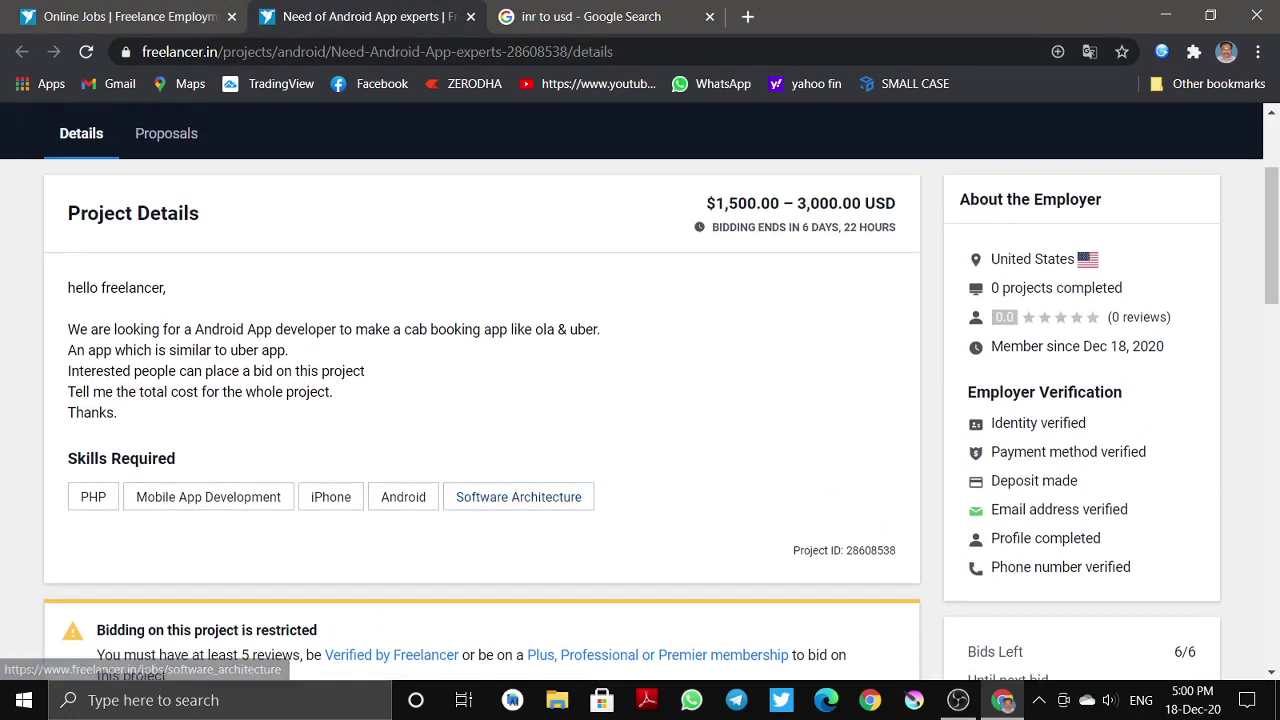
{"action": "scroll", "coordinate": [765, 292], "scroll_direction": "down", "scroll_amount": 4}
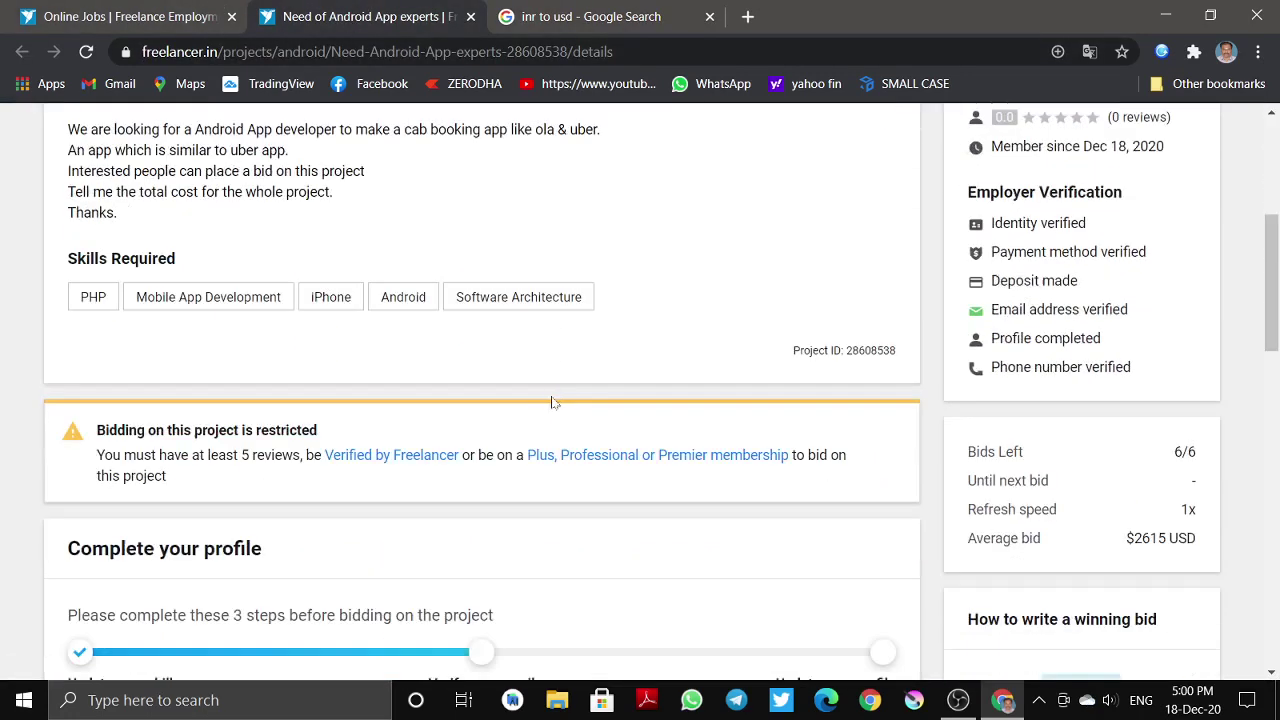
{"action": "scroll", "coordinate": [436, 355], "scroll_direction": "up", "scroll_amount": 1}
{"action": "scroll", "coordinate": [360, 405], "scroll_direction": "down", "scroll_amount": 3}
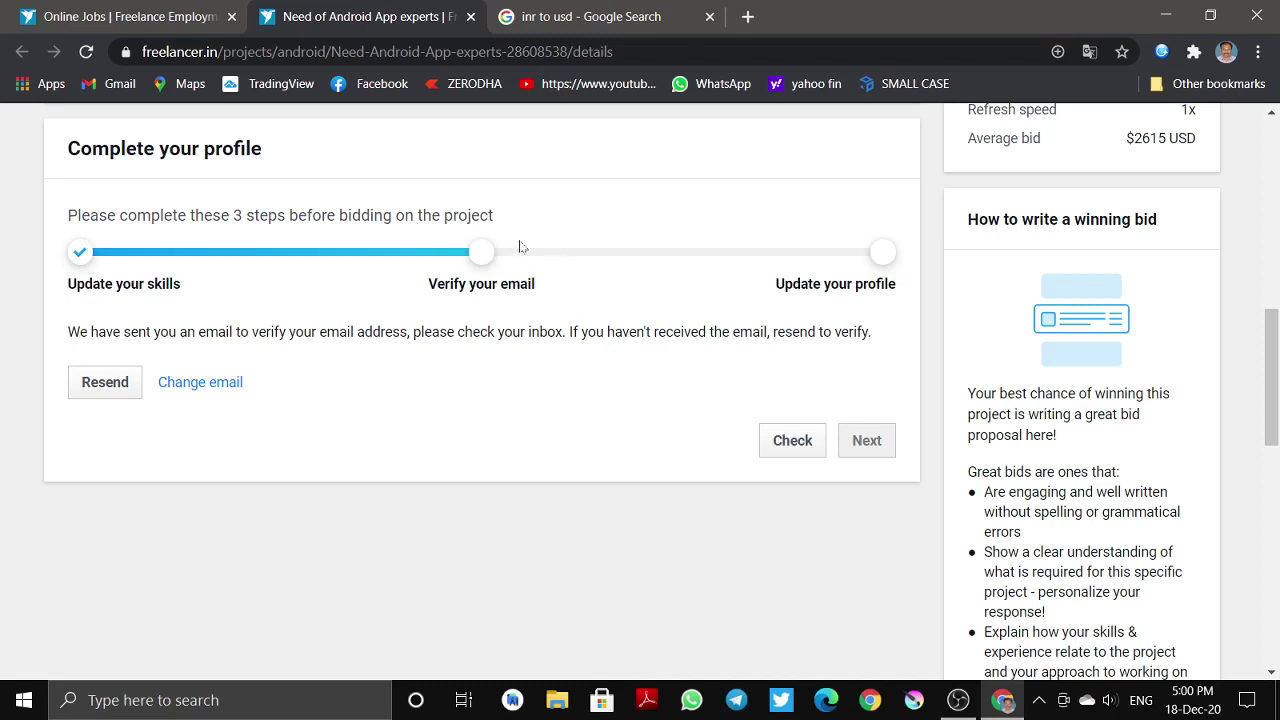
{"action": "left_click_drag", "start_coordinate": [490, 270], "coordinate": [546, 264]}
{"action": "scroll", "coordinate": [848, 262], "scroll_direction": "up", "scroll_amount": 2}
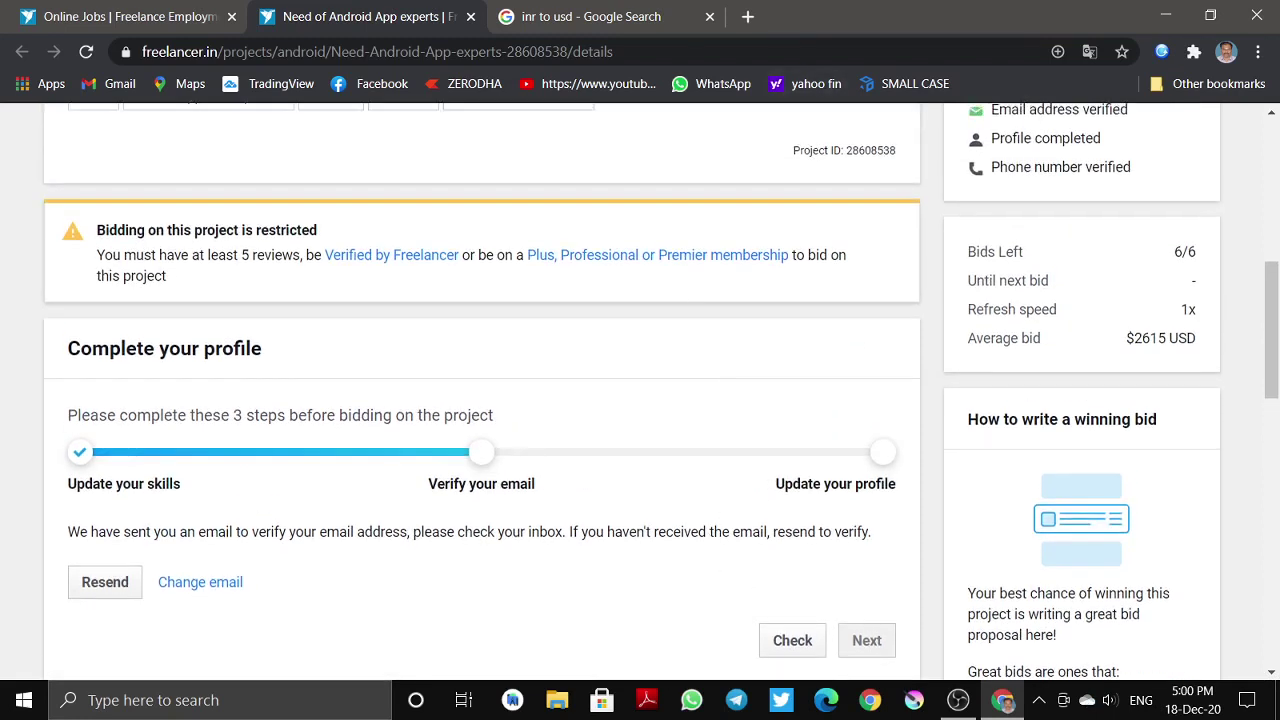
{"action": "scroll", "coordinate": [493, 563], "scroll_direction": "down", "scroll_amount": 2}
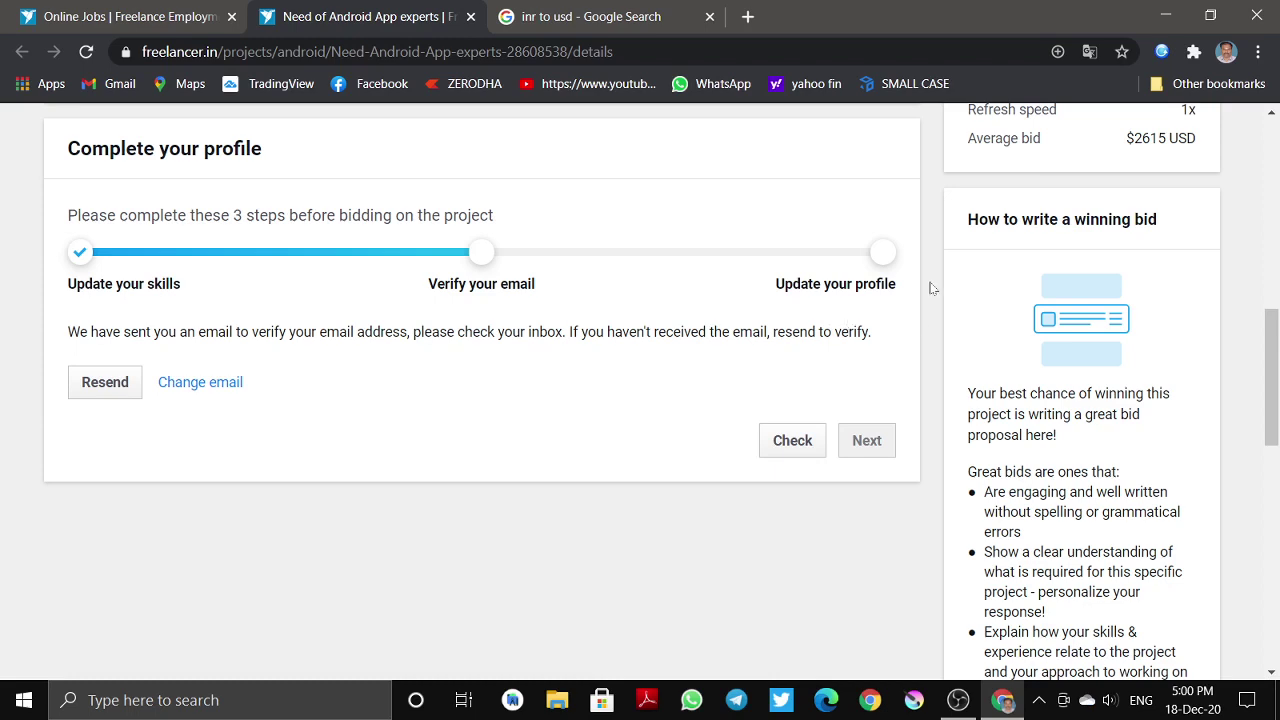
{"action": "scroll", "coordinate": [900, 260], "scroll_direction": "up", "scroll_amount": 3}
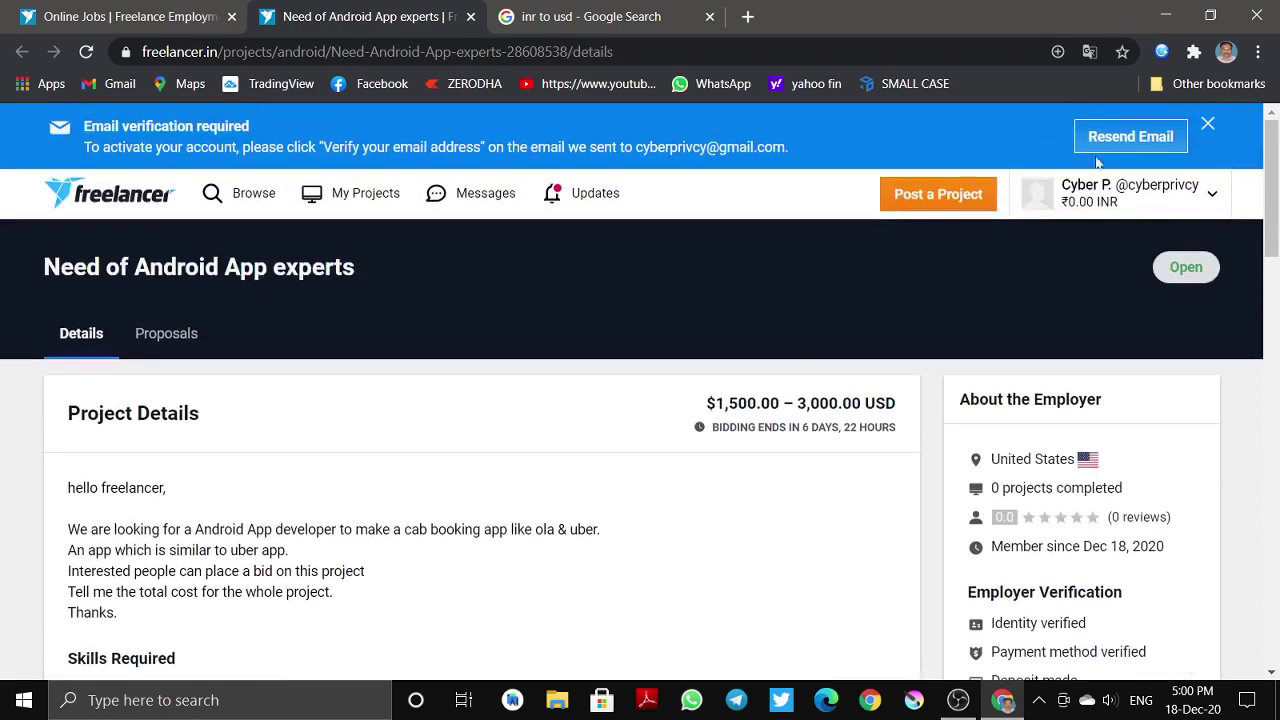
- Open the account's own profile page from the account menu and scroll through it
{"action": "left_click", "coordinate": [1083, 203]}
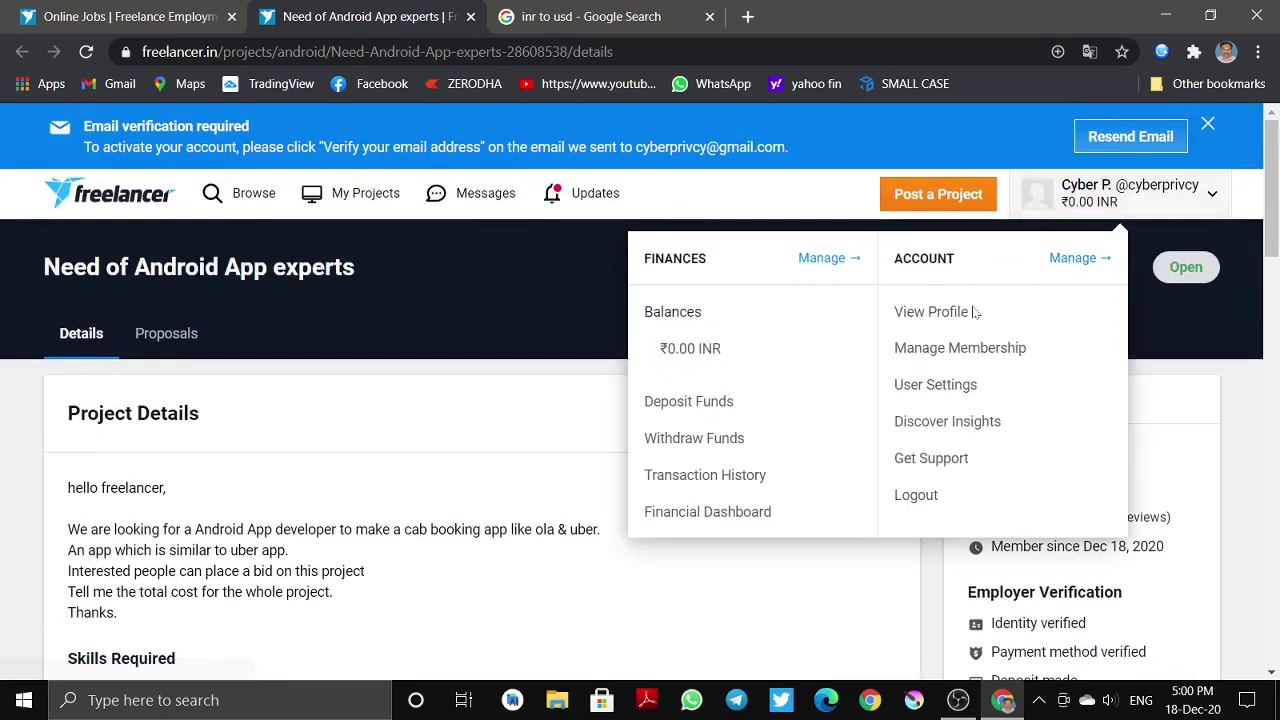
{"action": "left_click", "coordinate": [931, 312]}
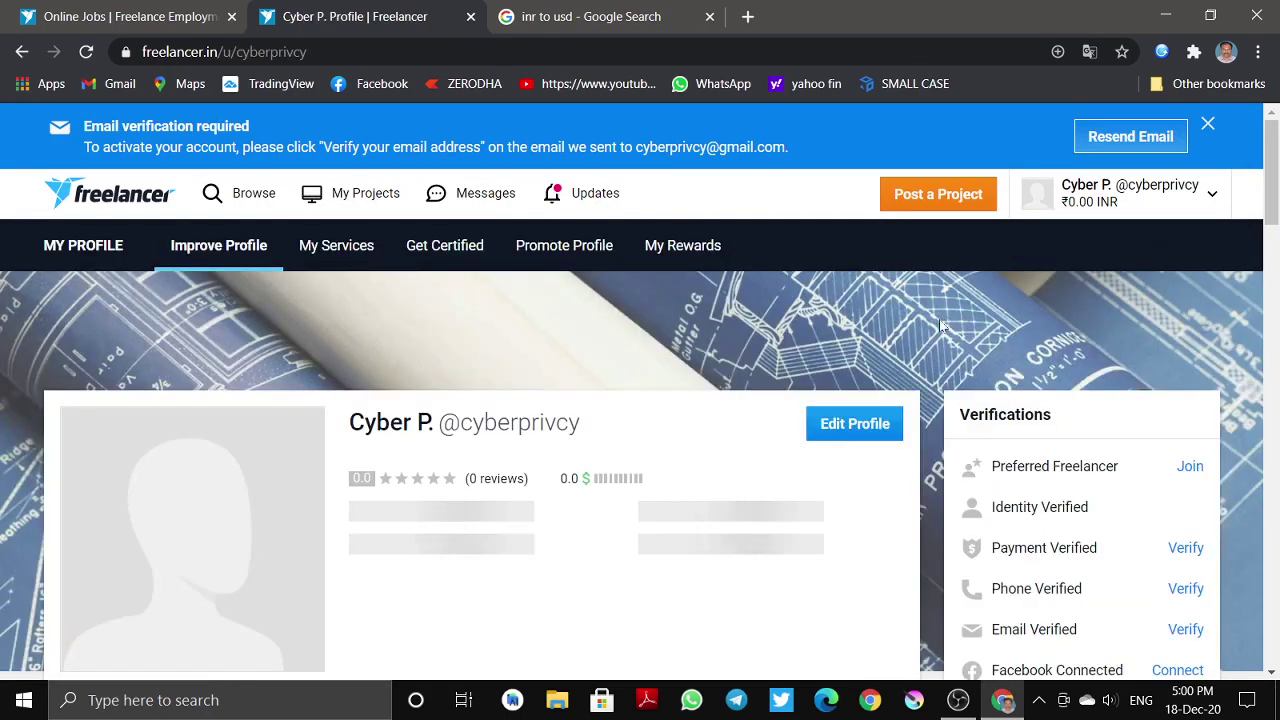
{"action": "scroll", "coordinate": [428, 285], "scroll_direction": "down", "scroll_amount": 2}
{"action": "scroll", "coordinate": [274, 526], "scroll_direction": "down", "scroll_amount": 5}
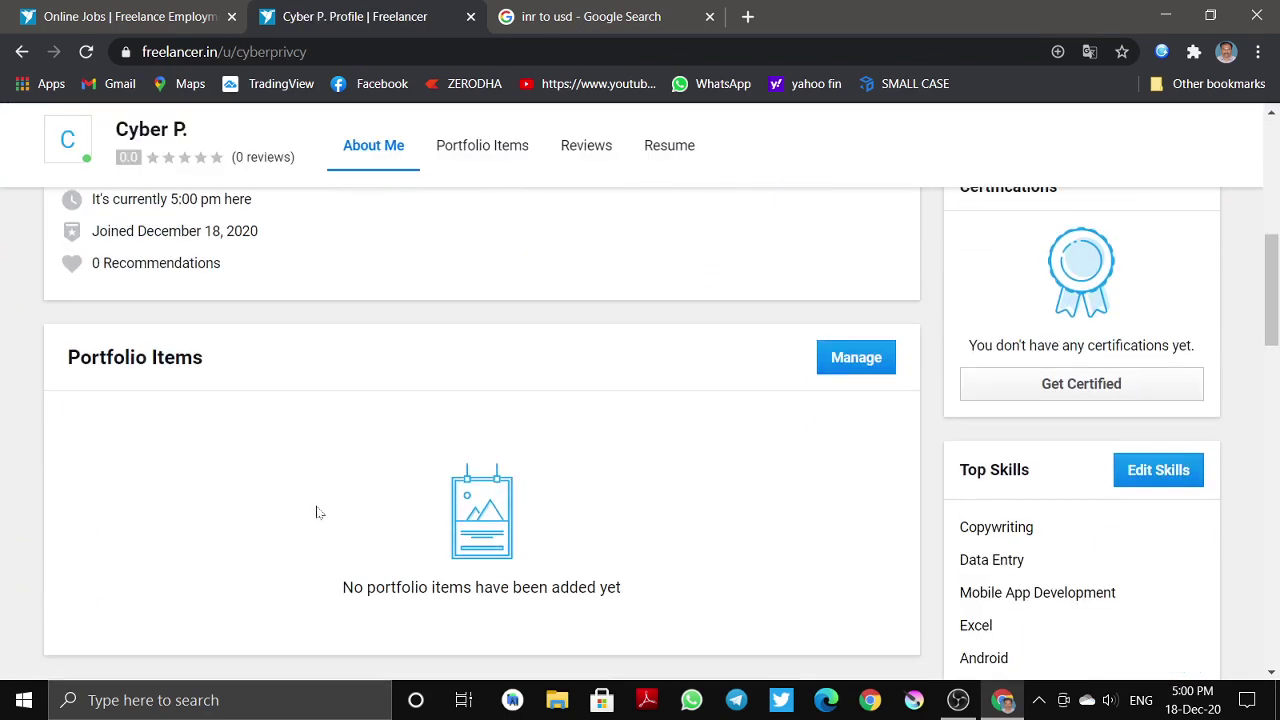
{"action": "scroll", "coordinate": [340, 520], "scroll_direction": "down", "scroll_amount": 4}
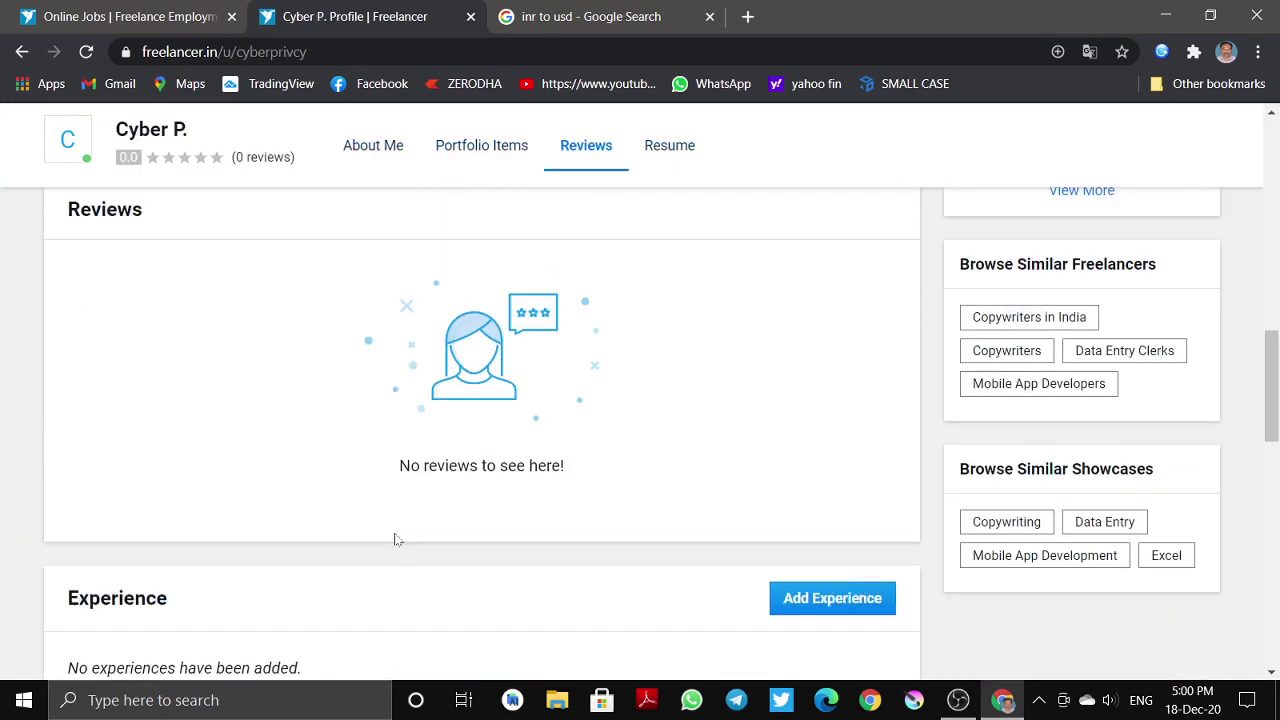
{"action": "scroll", "coordinate": [440, 525], "scroll_direction": "up", "scroll_amount": 6}
{"action": "scroll", "coordinate": [500, 517], "scroll_direction": "up", "scroll_amount": 8}
{"action": "scroll", "coordinate": [523, 530], "scroll_direction": "down", "scroll_amount": 6}
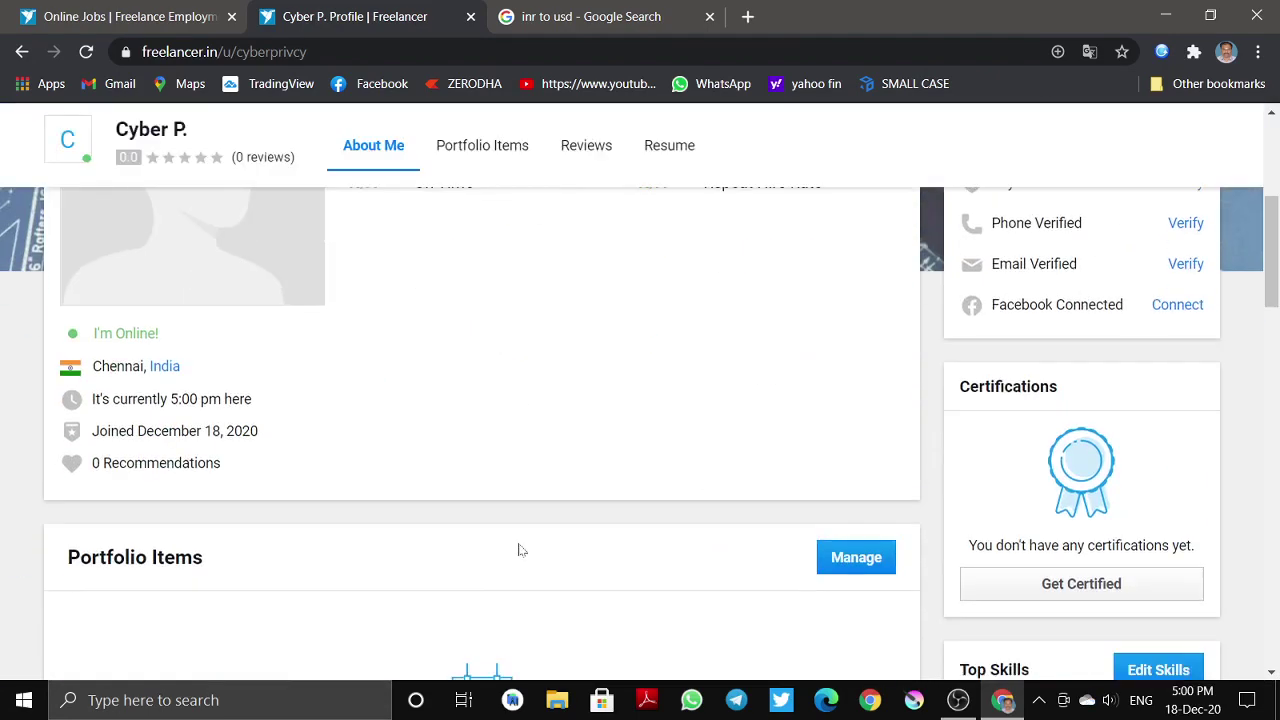
{"action": "scroll", "coordinate": [560, 565], "scroll_direction": "up", "scroll_amount": 6}
{"action": "scroll", "coordinate": [590, 583], "scroll_direction": "down", "scroll_amount": 2}
- Enter profile editing and review the blank hourly rate, headline and summary fields
{"action": "left_click", "coordinate": [850, 260]}
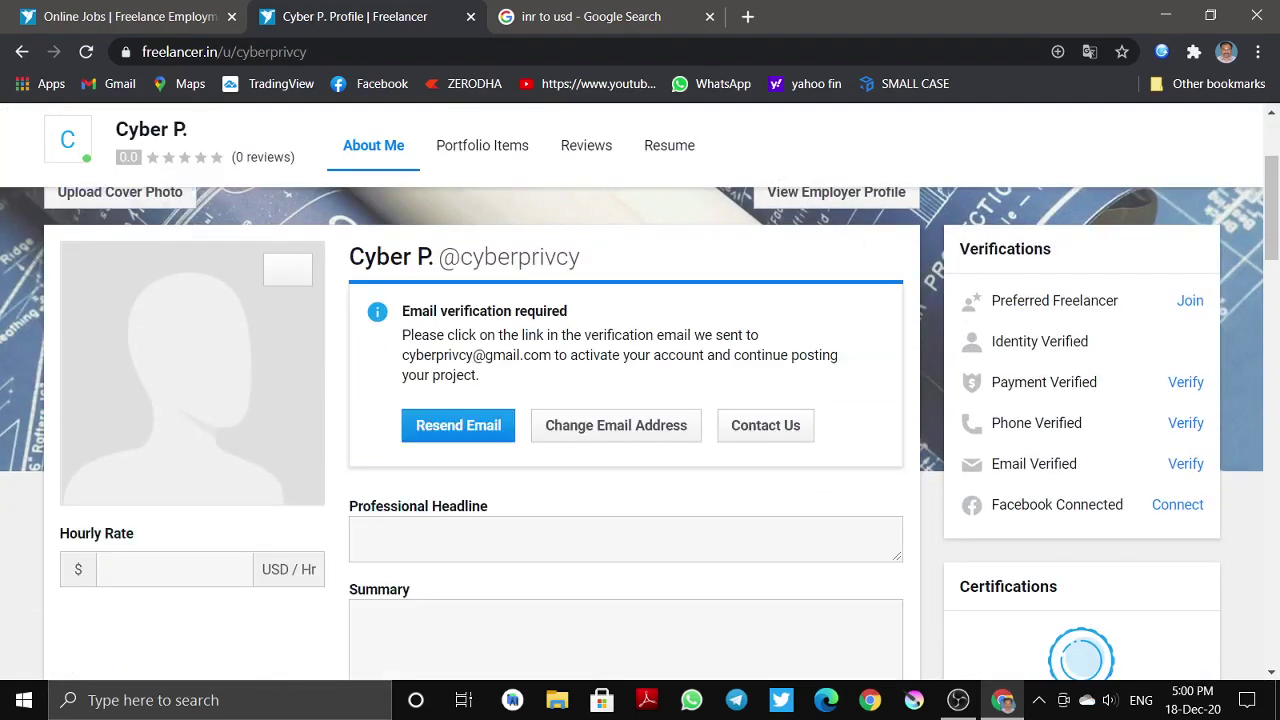
{"action": "scroll", "coordinate": [480, 342], "scroll_direction": "down", "scroll_amount": 2}
{"action": "scroll", "coordinate": [480, 342], "scroll_direction": "up", "scroll_amount": 2}
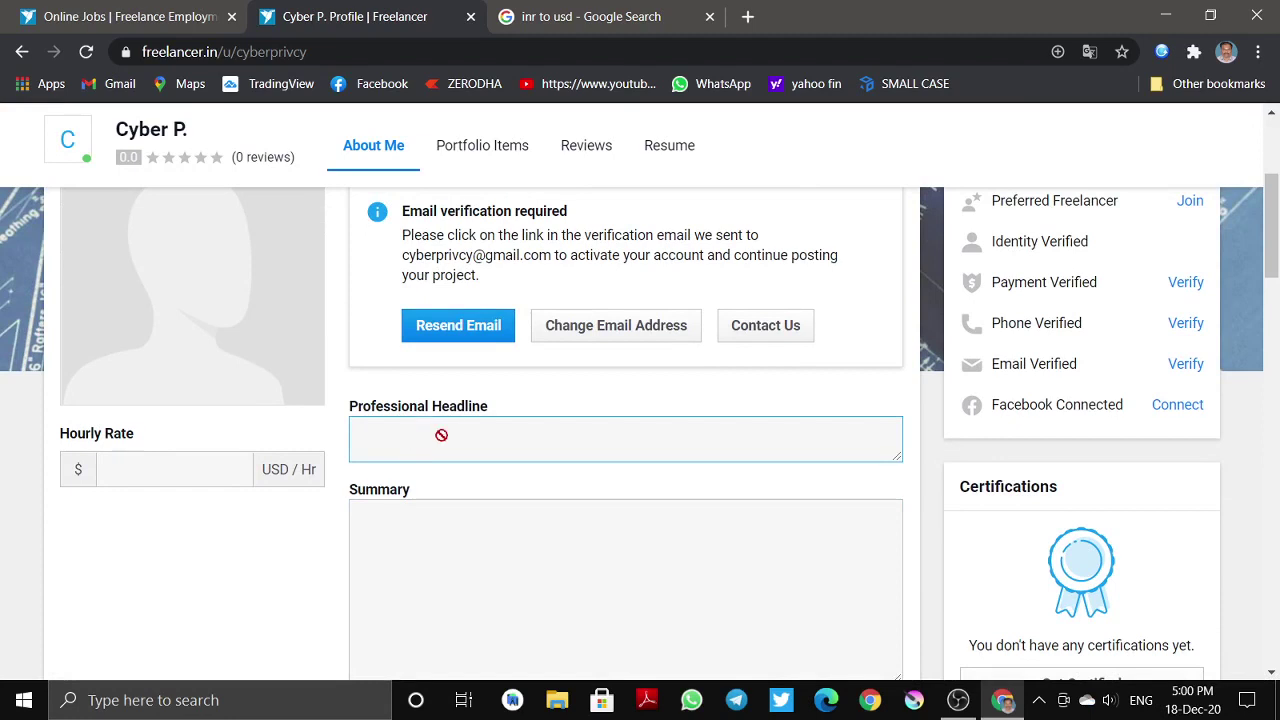
{"action": "scroll", "coordinate": [443, 437], "scroll_direction": "down", "scroll_amount": 1}
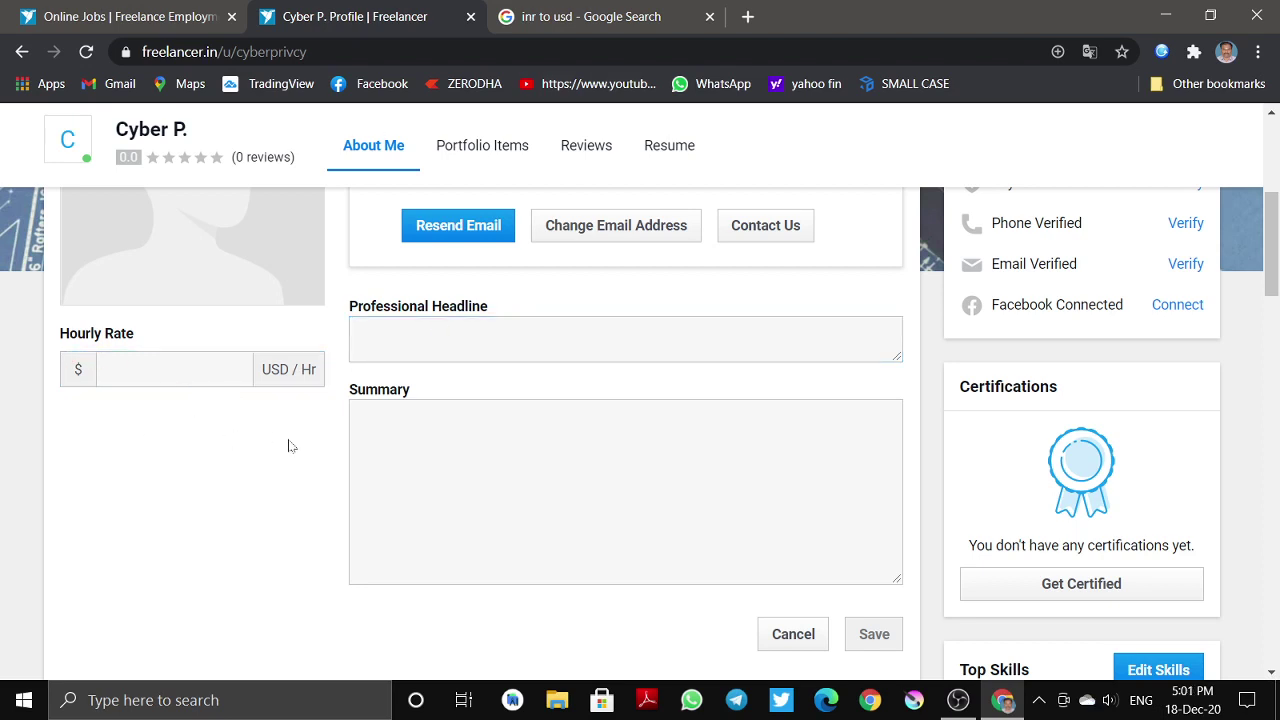
{"action": "scroll", "coordinate": [380, 471], "scroll_direction": "up", "scroll_amount": 1}
{"action": "scroll", "coordinate": [380, 471], "scroll_direction": "down", "scroll_amount": 2}
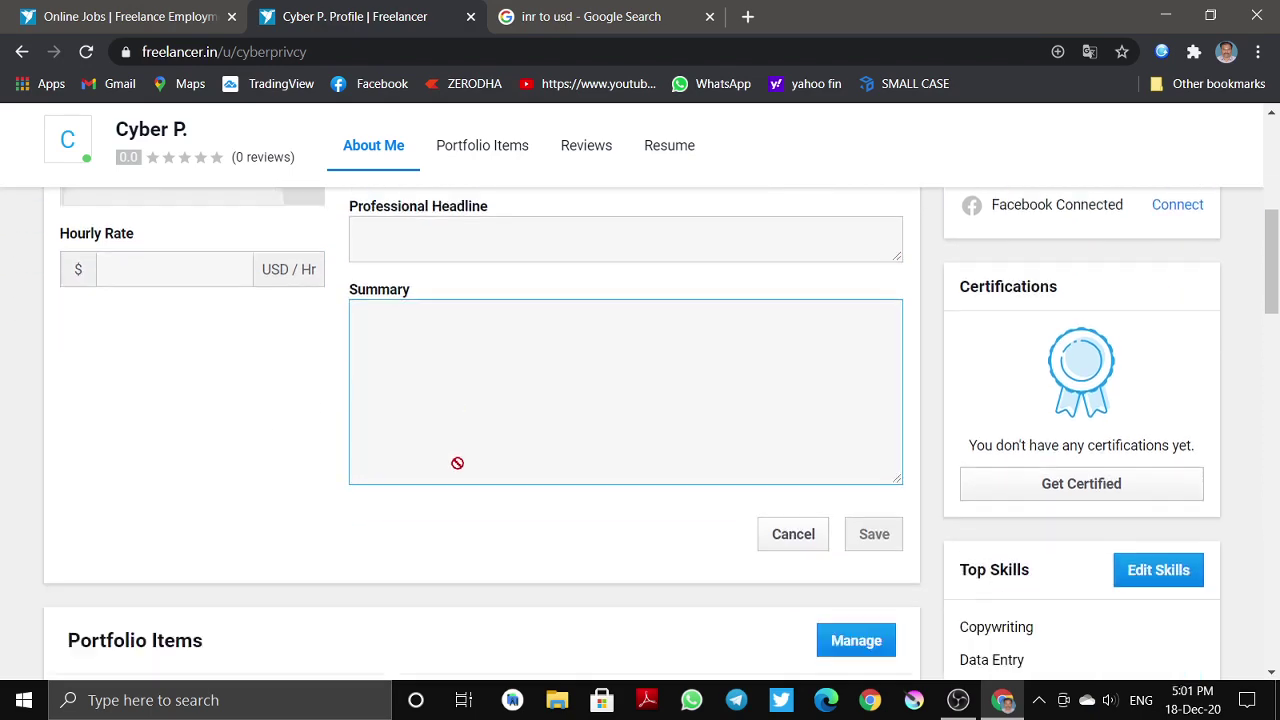
{"action": "scroll", "coordinate": [457, 465], "scroll_direction": "down", "scroll_amount": 2}
{"action": "scroll", "coordinate": [457, 477], "scroll_direction": "up", "scroll_amount": 7}
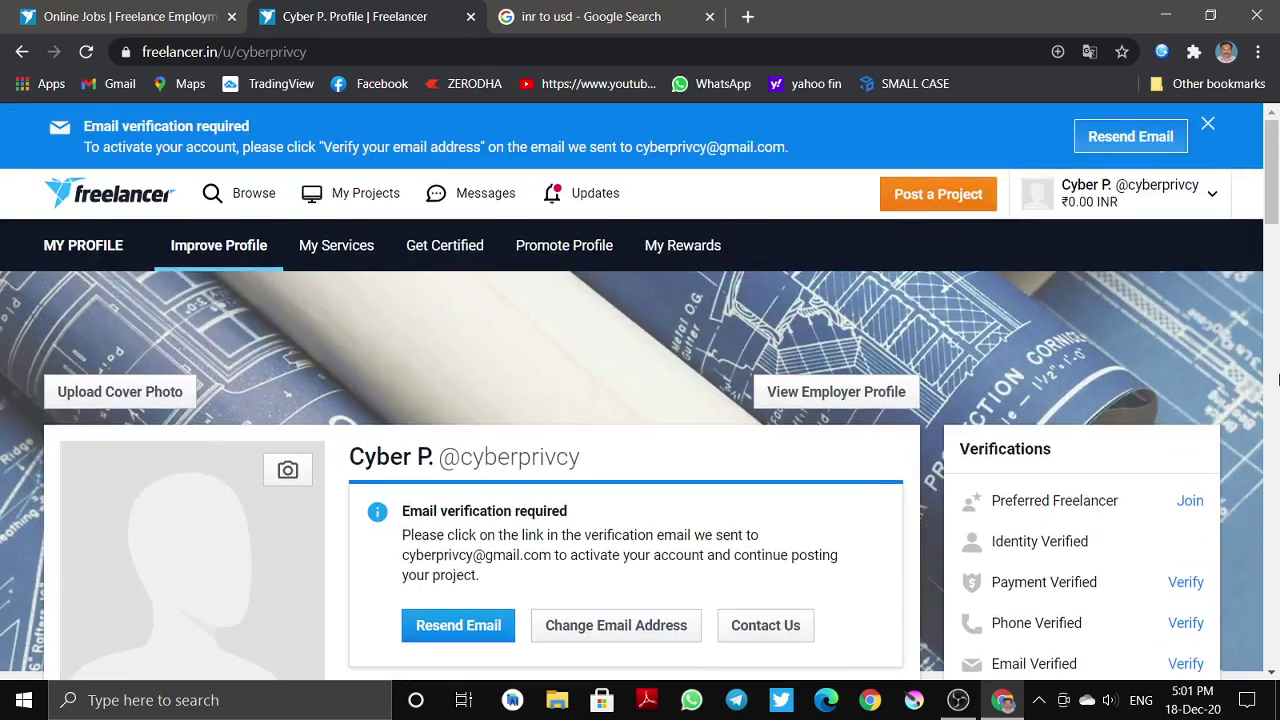
{"action": "scroll", "coordinate": [1277, 190], "scroll_direction": "down", "scroll_amount": 2}
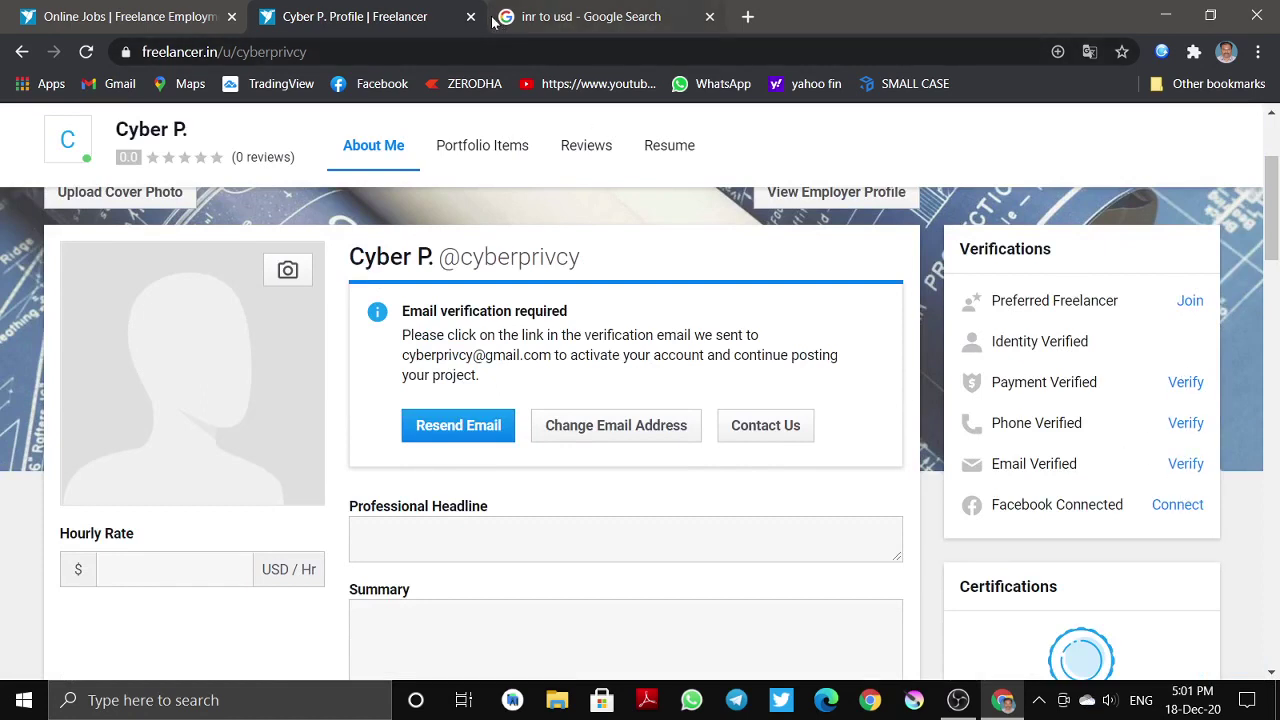
{"action": "scroll", "coordinate": [508, 443], "scroll_direction": "up", "scroll_amount": 2}
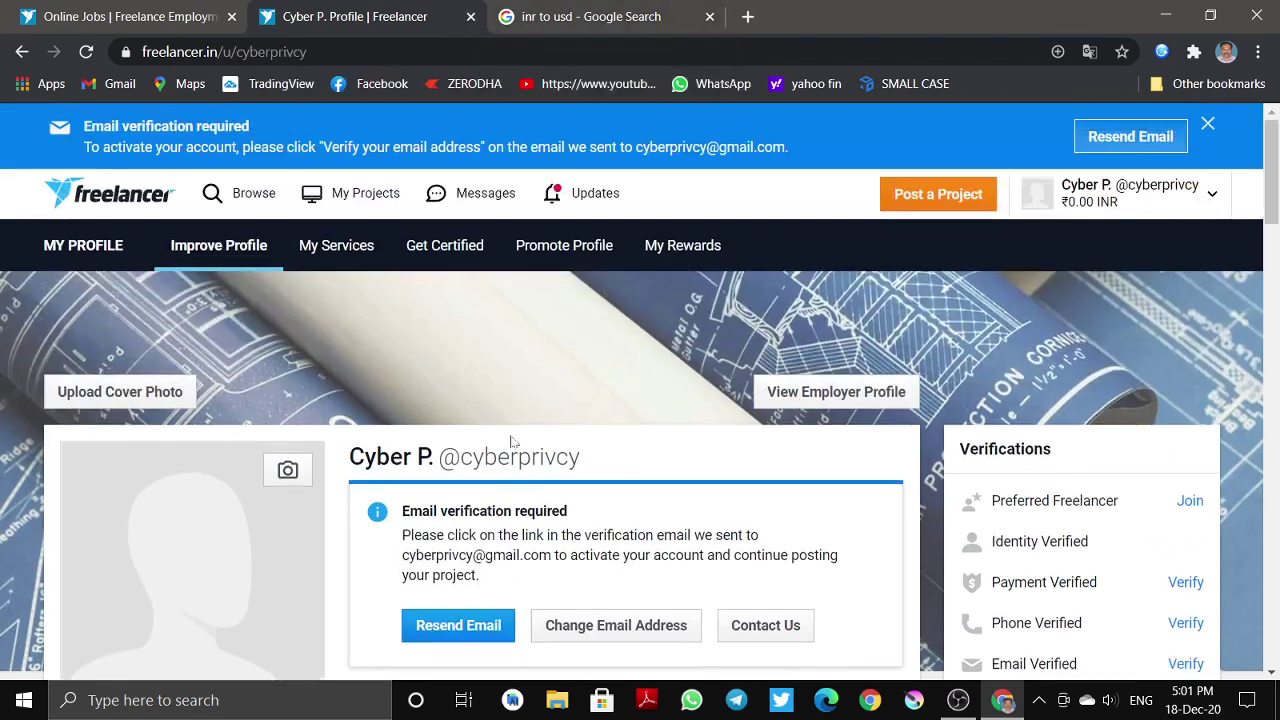
{"action": "left_click", "coordinate": [1100, 186]}
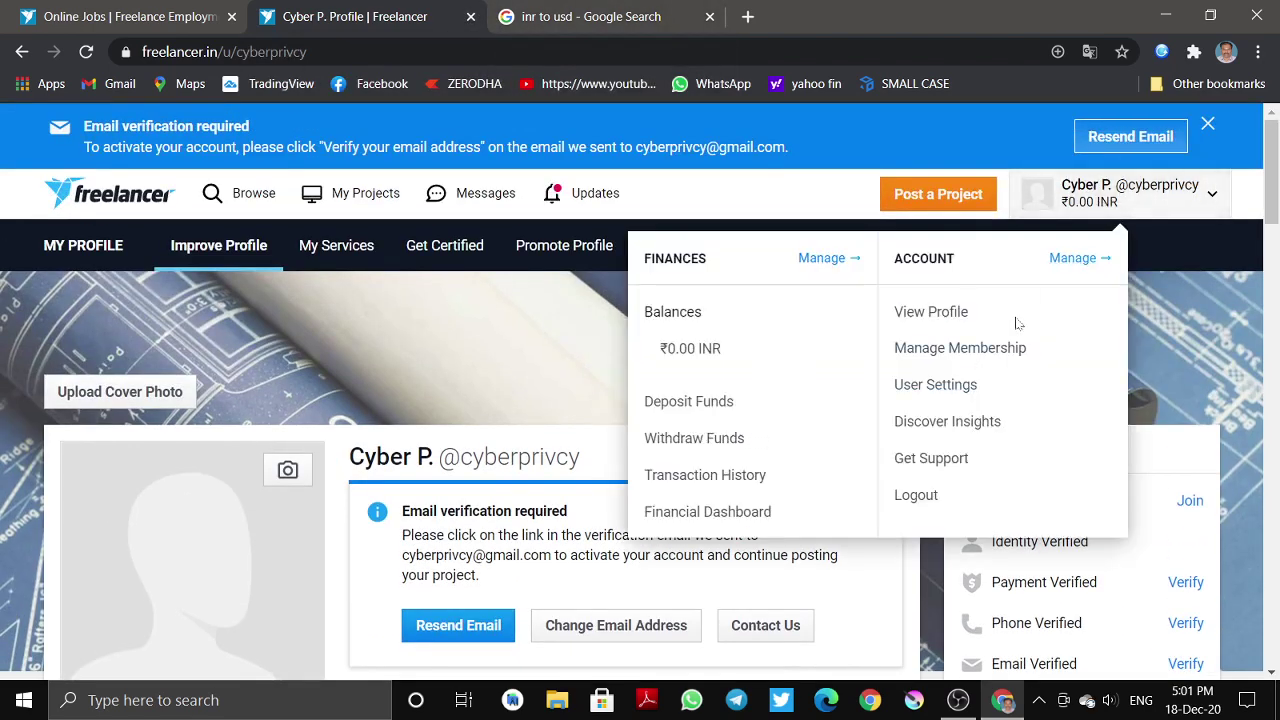
- Log out and retry freelancer signup with the autofilled credentials, getting an e-mail-already-in-use error
{"action": "left_click", "coordinate": [920, 495]}
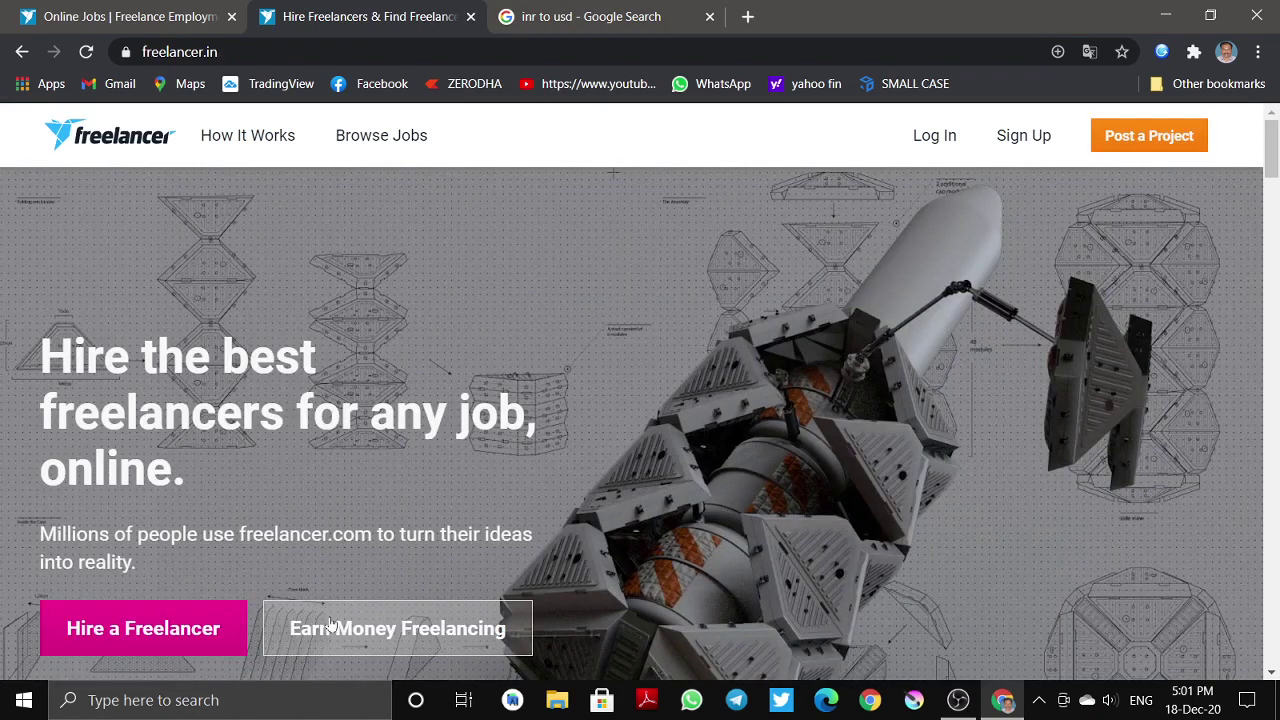
{"action": "left_click", "coordinate": [330, 626]}
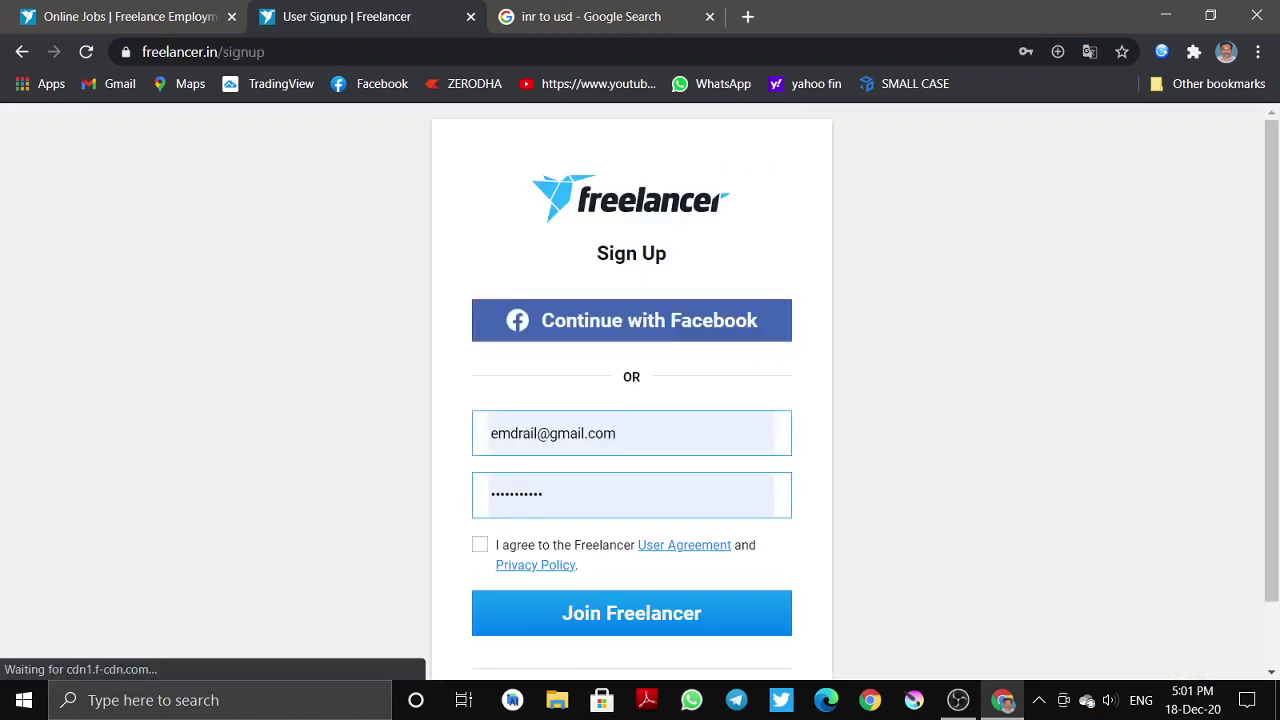
{"action": "left_click", "coordinate": [565, 606]}
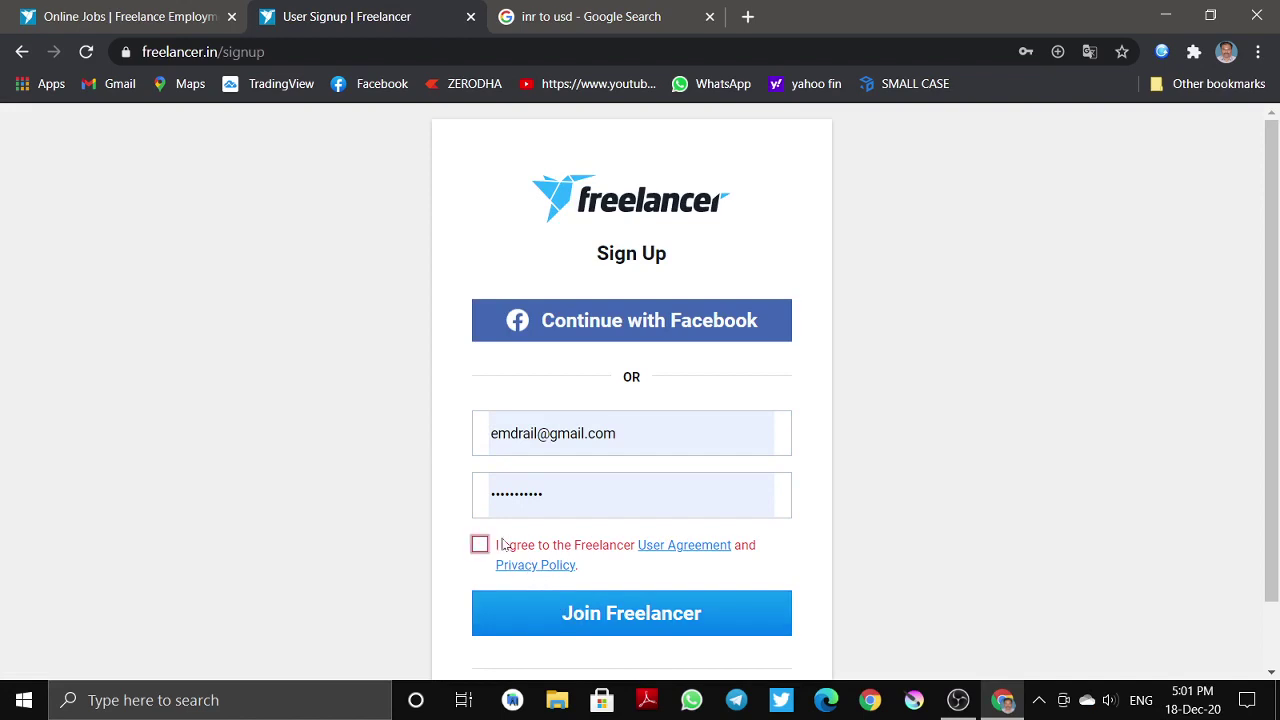
{"action": "left_click", "coordinate": [480, 544]}
{"action": "left_click", "coordinate": [571, 620]}
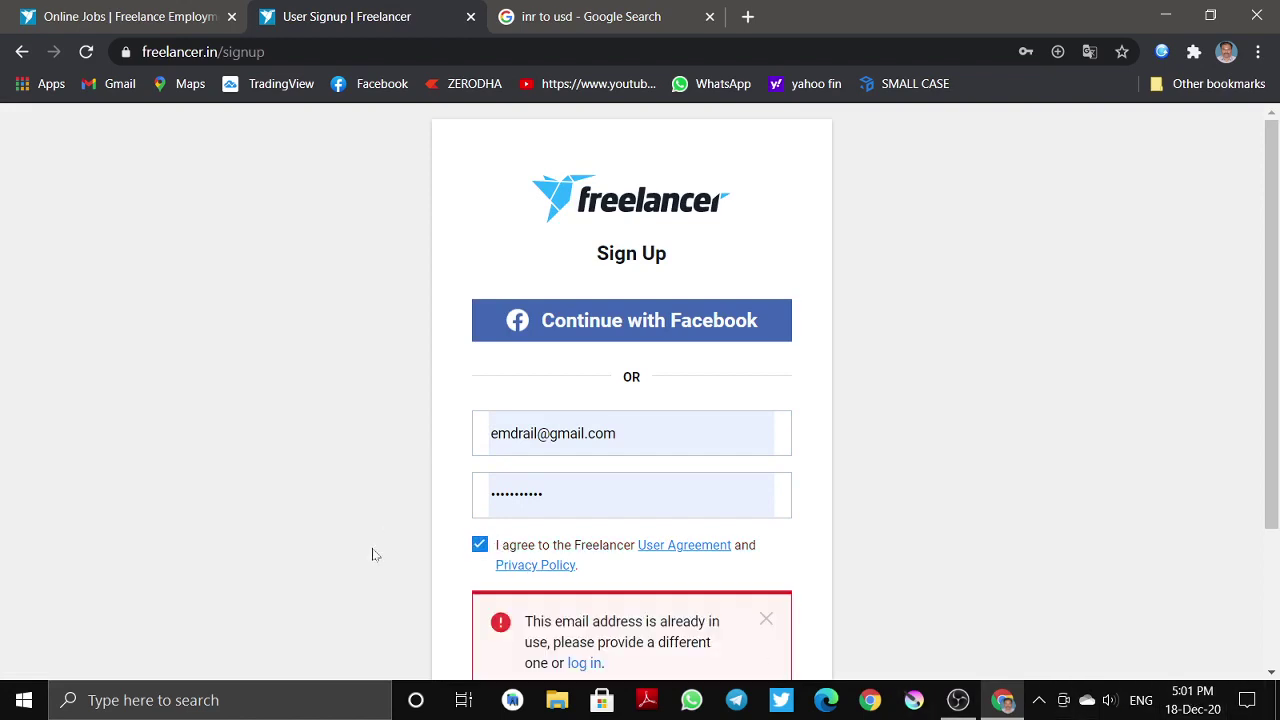
{"action": "scroll", "coordinate": [420, 540], "scroll_direction": "down", "scroll_amount": 2}
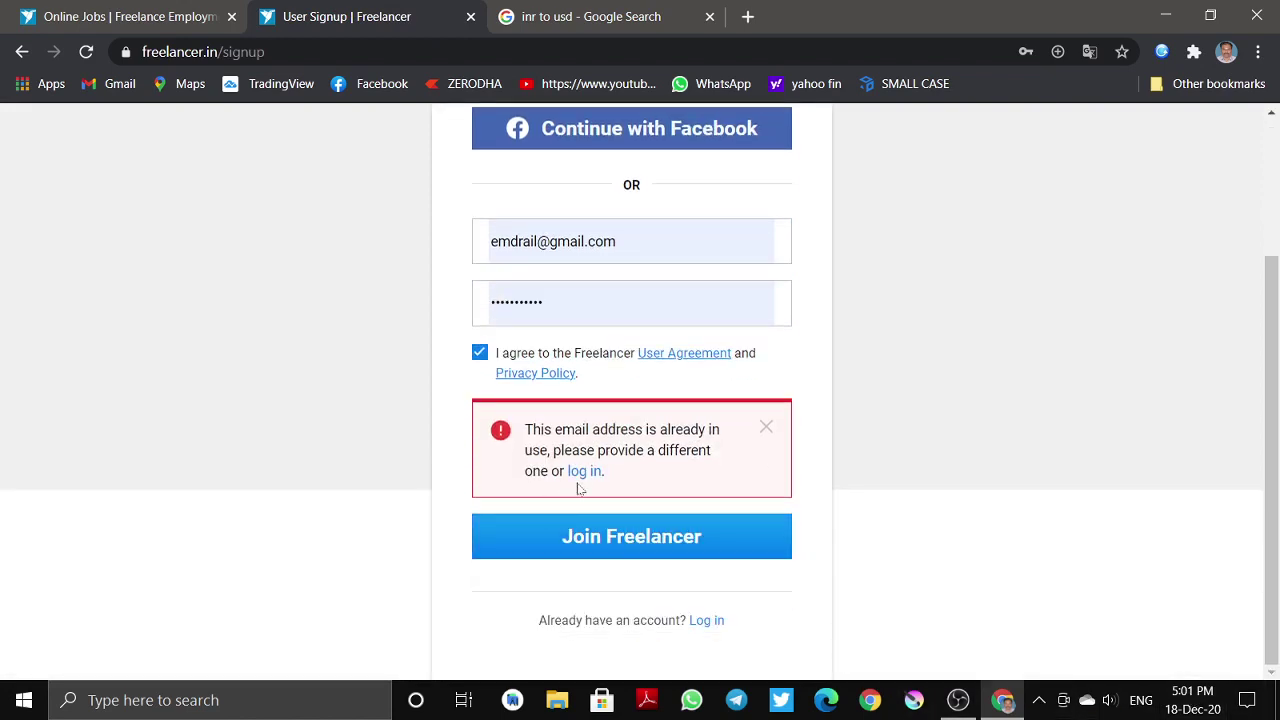